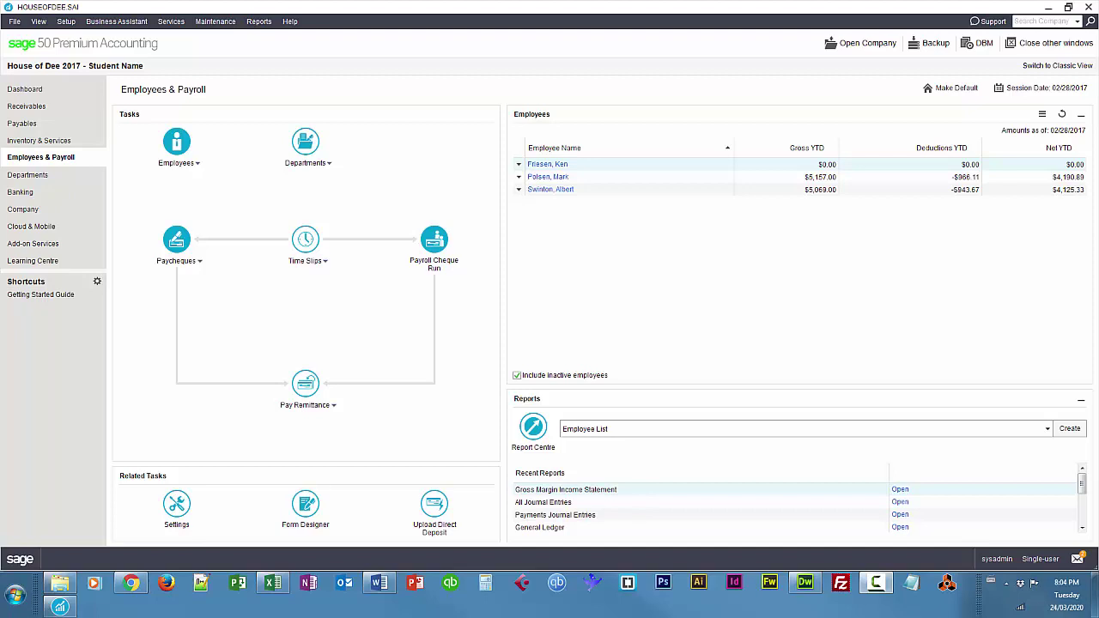
Create a paycheque for the first employee in the list and set the regular hours to 0
{"action": "left_click", "coordinate": [519, 166]}
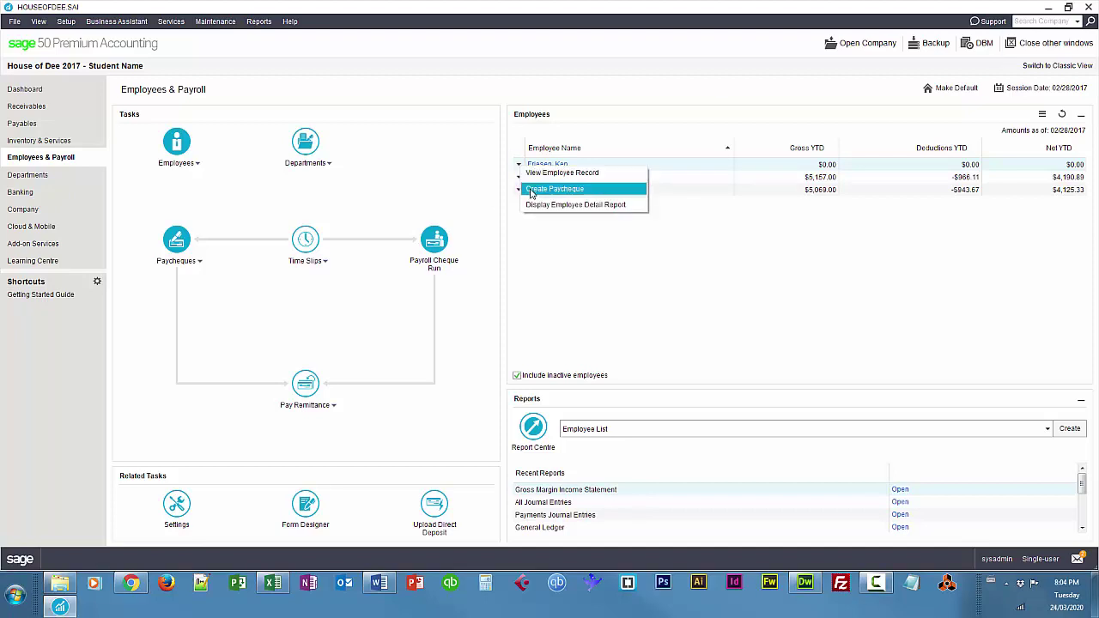
{"action": "left_click", "coordinate": [742, 278]}
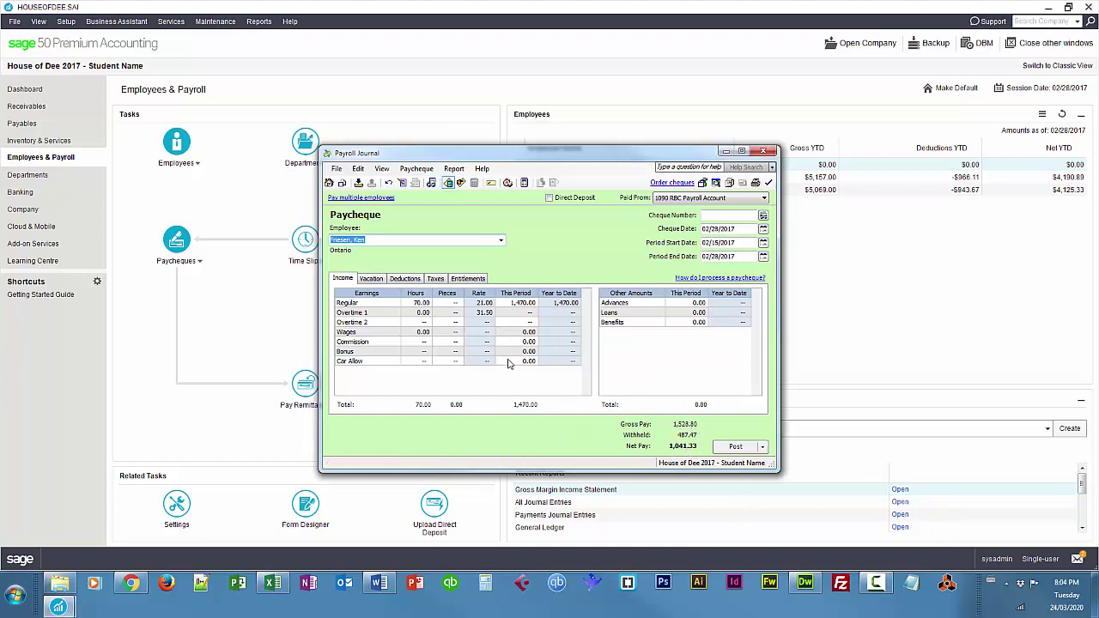
{"action": "left_click", "coordinate": [421, 305]}
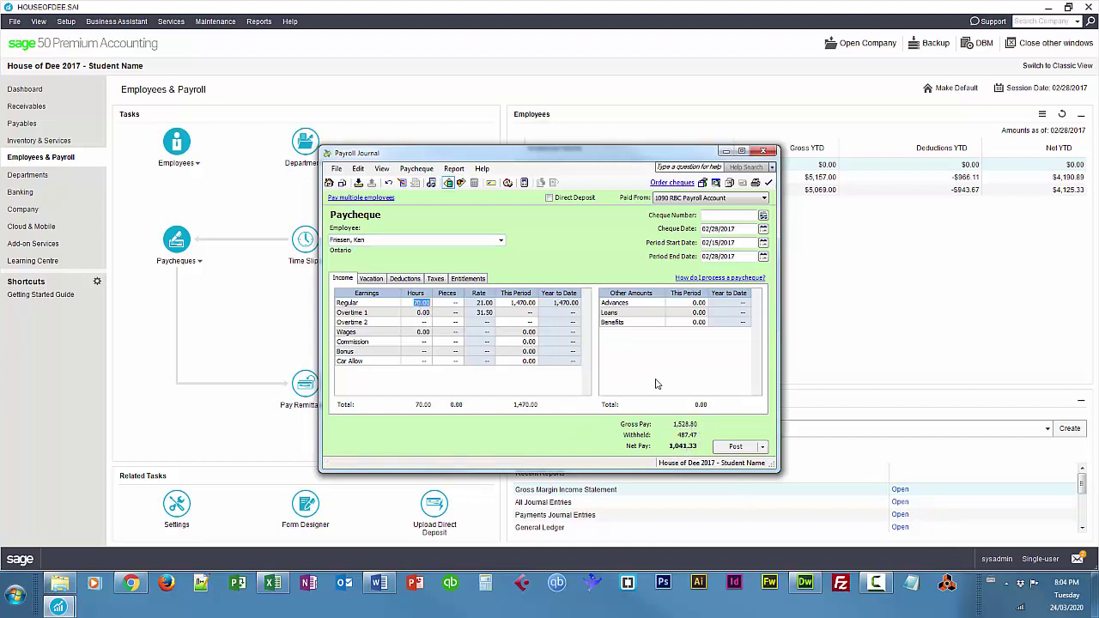
{"action": "type", "text": "0"}
{"action": "key", "text": "Down"}
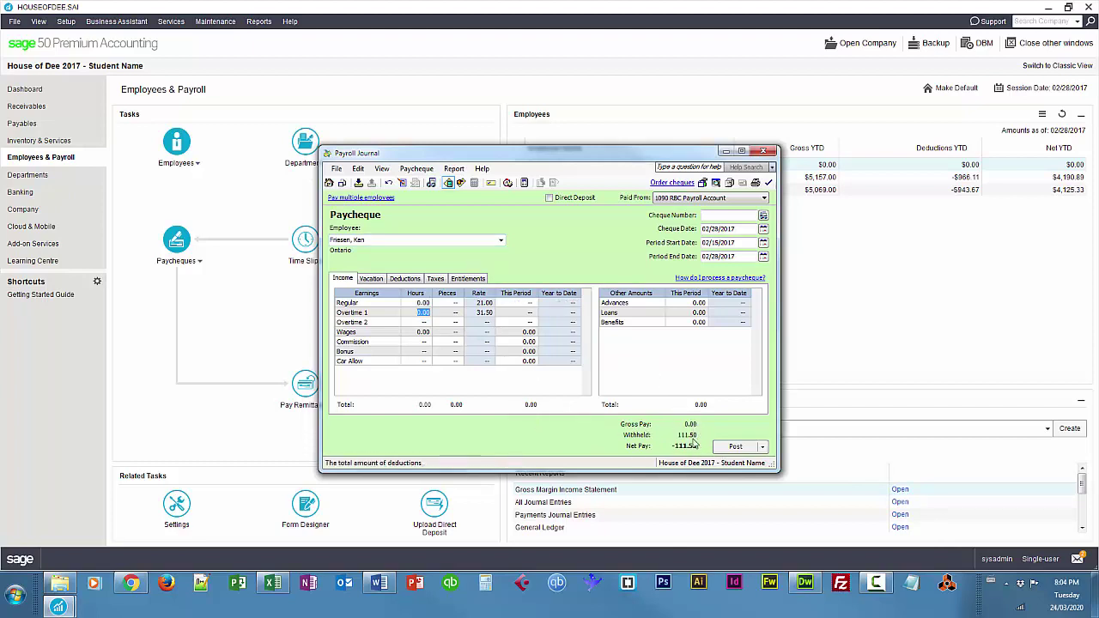
Clear this period's Medical, Dental, Life Insur and CSB deductions on the paycheque, then check the taxes
{"action": "left_click", "coordinate": [400, 281]}
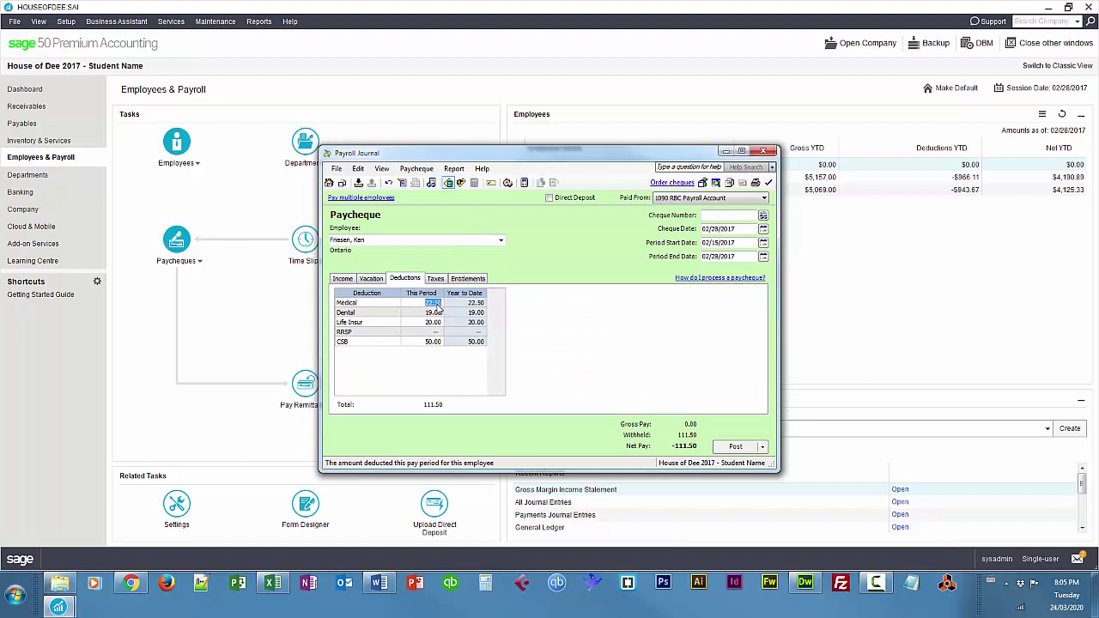
{"action": "key", "text": "Delete"}
{"action": "left_click", "coordinate": [438, 314]}
{"action": "left_click", "coordinate": [437, 323]}
{"action": "key", "text": "Delete"}
{"action": "left_click", "coordinate": [434, 342]}
{"action": "key", "text": "Delete"}
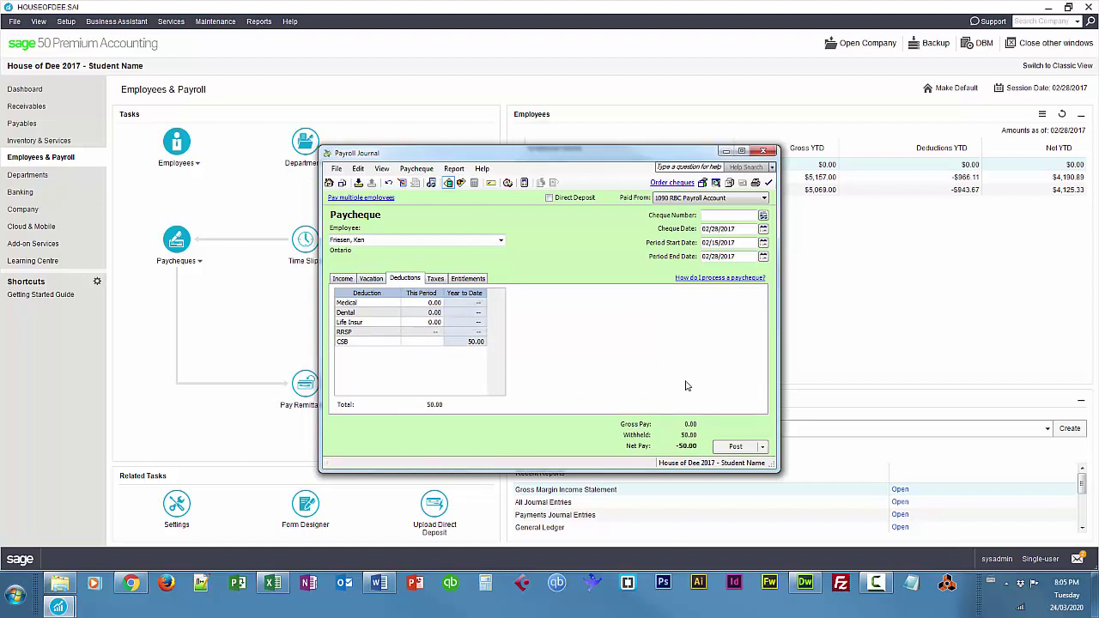
{"action": "key", "text": "ctrl+Tab"}
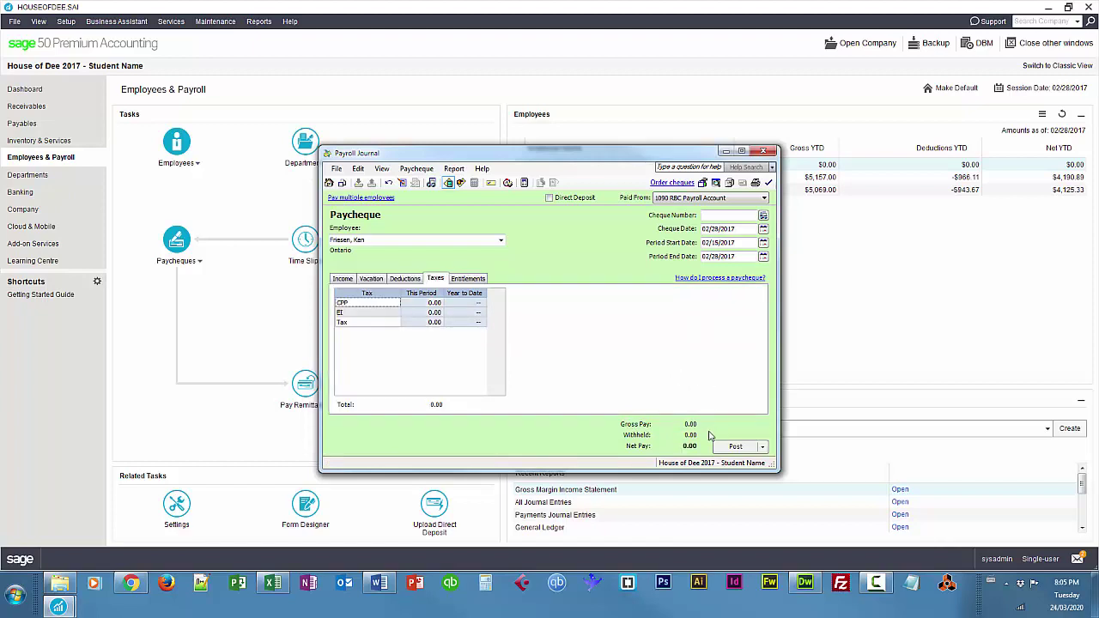
Enter a loan of 250.00 for this period on the paycheque and set the cheque number to 44
{"action": "left_click", "coordinate": [343, 278]}
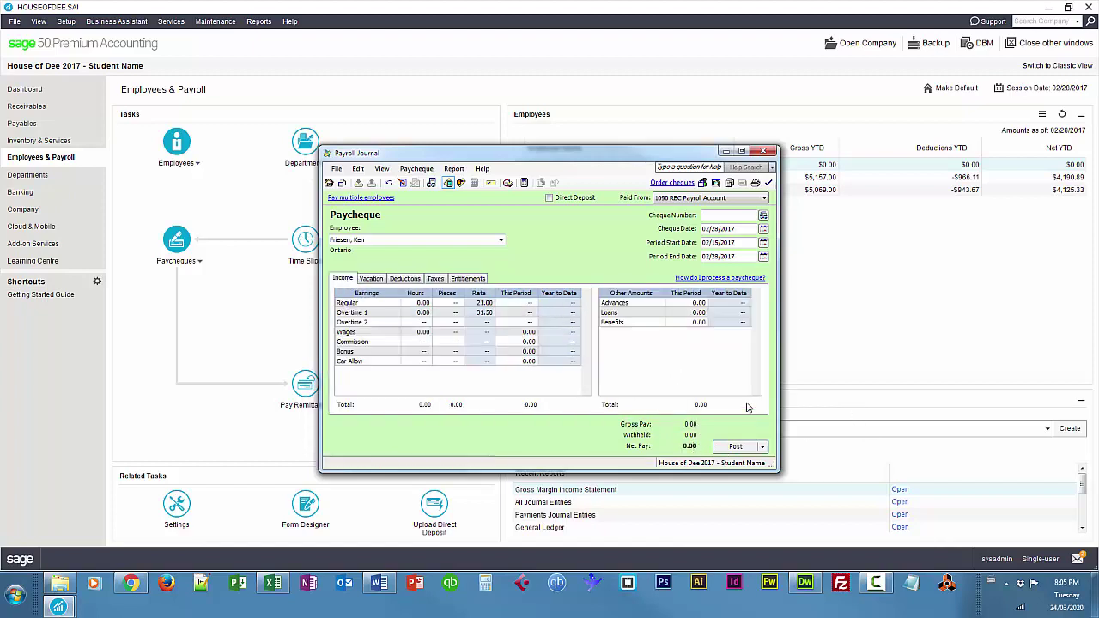
{"action": "left_click", "coordinate": [694, 314]}
{"action": "type", "text": "250"}
{"action": "key", "text": "Tab"}
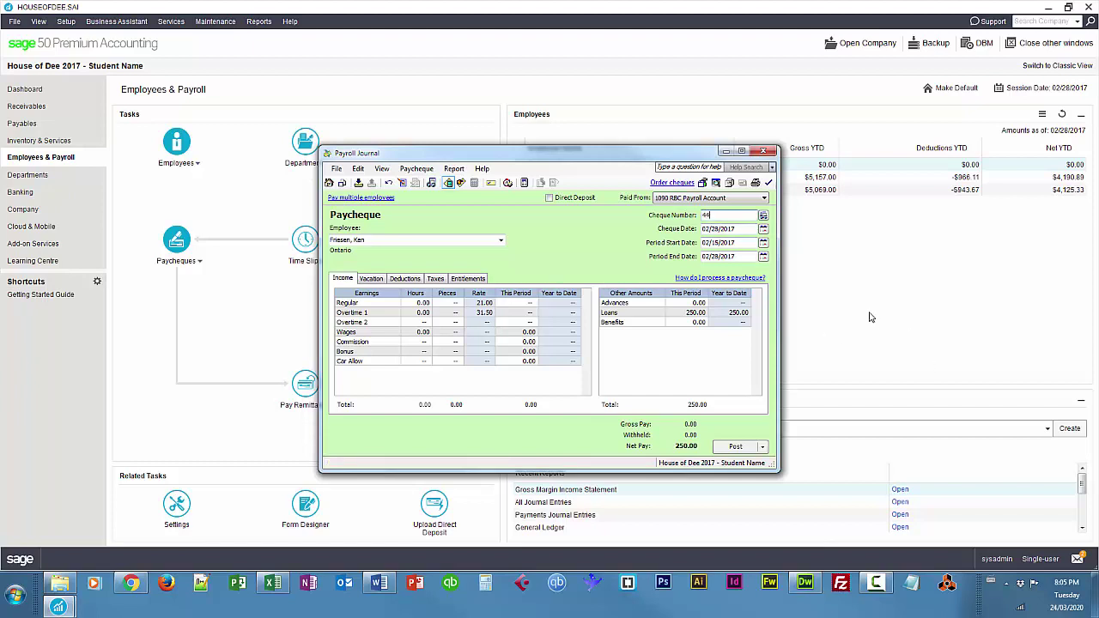
Set the cheque date to 03/10/2017 and the period start date to 03/01/2017
{"action": "left_click", "coordinate": [762, 229]}
{"action": "left_click", "coordinate": [824, 251]}
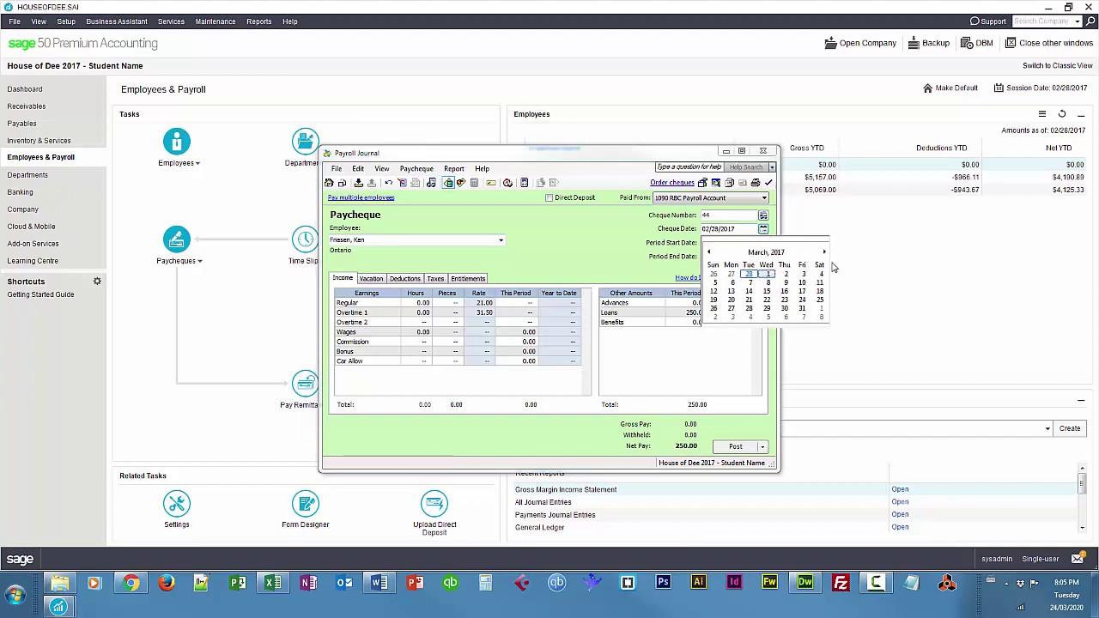
{"action": "left_click", "coordinate": [802, 283]}
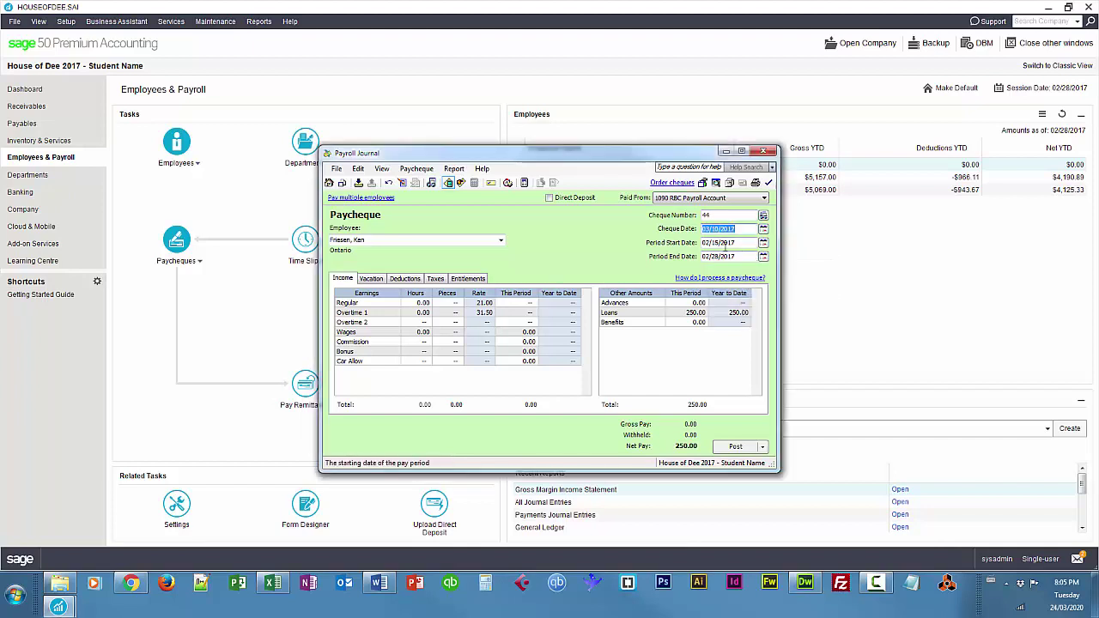
{"action": "left_click", "coordinate": [763, 243]}
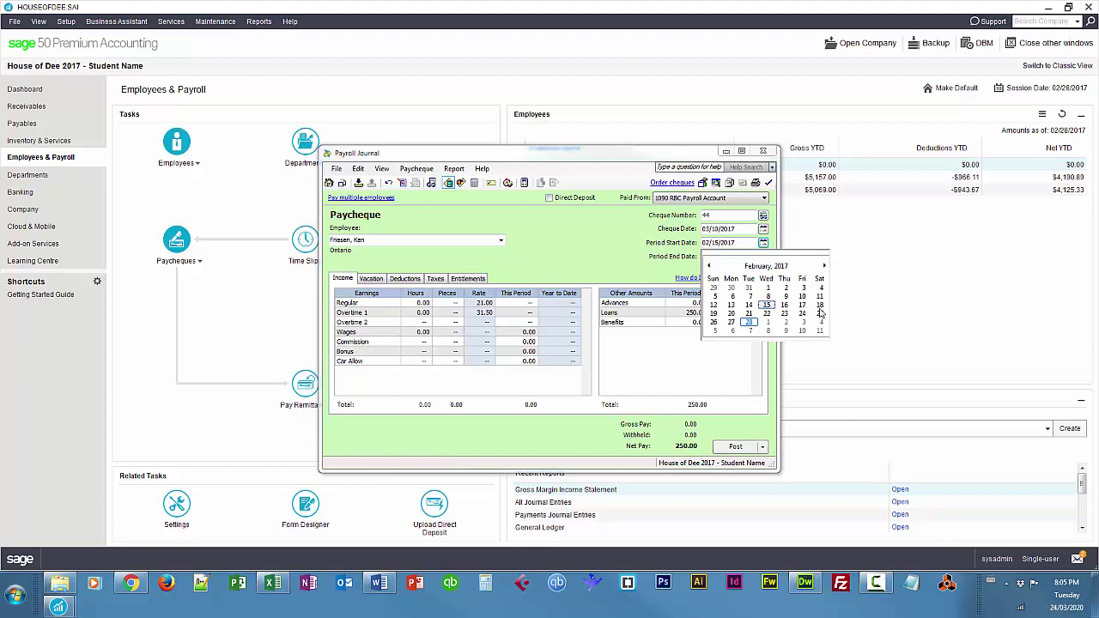
{"action": "left_click", "coordinate": [770, 330]}
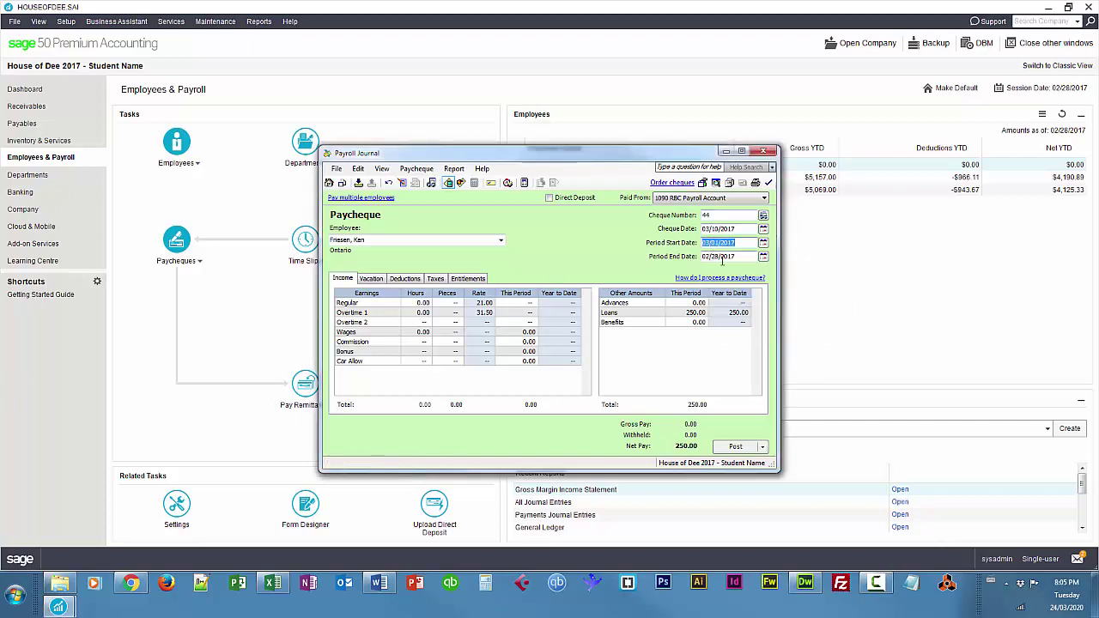
Set the period end date to 02/15/2017 and try to post the paycheque, accepting the confirmations
{"action": "left_click", "coordinate": [765, 258]}
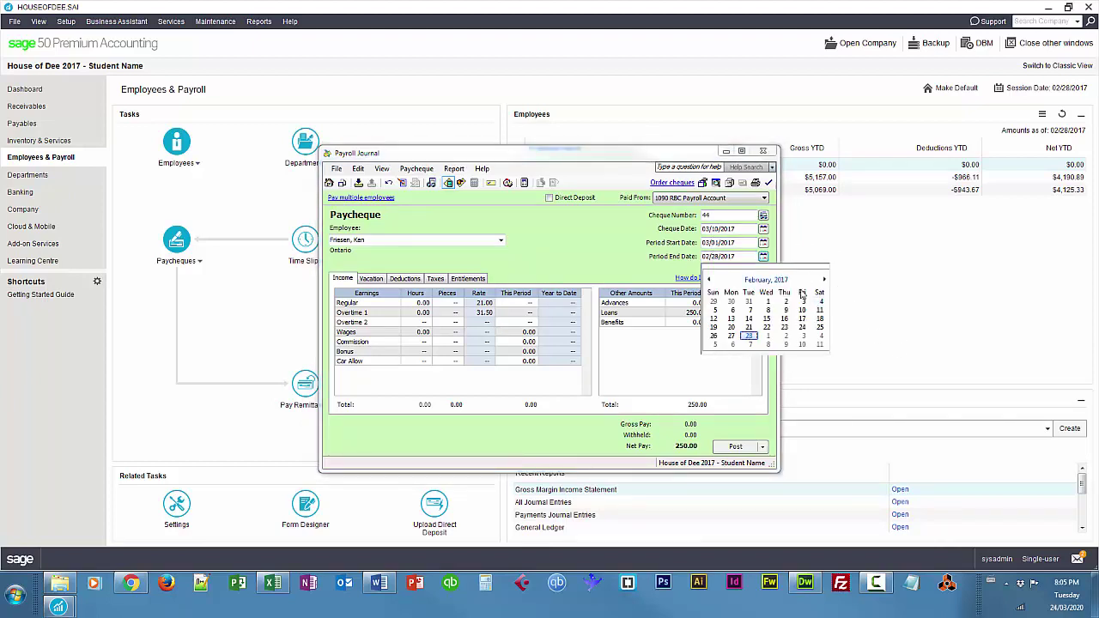
{"action": "left_click", "coordinate": [773, 324]}
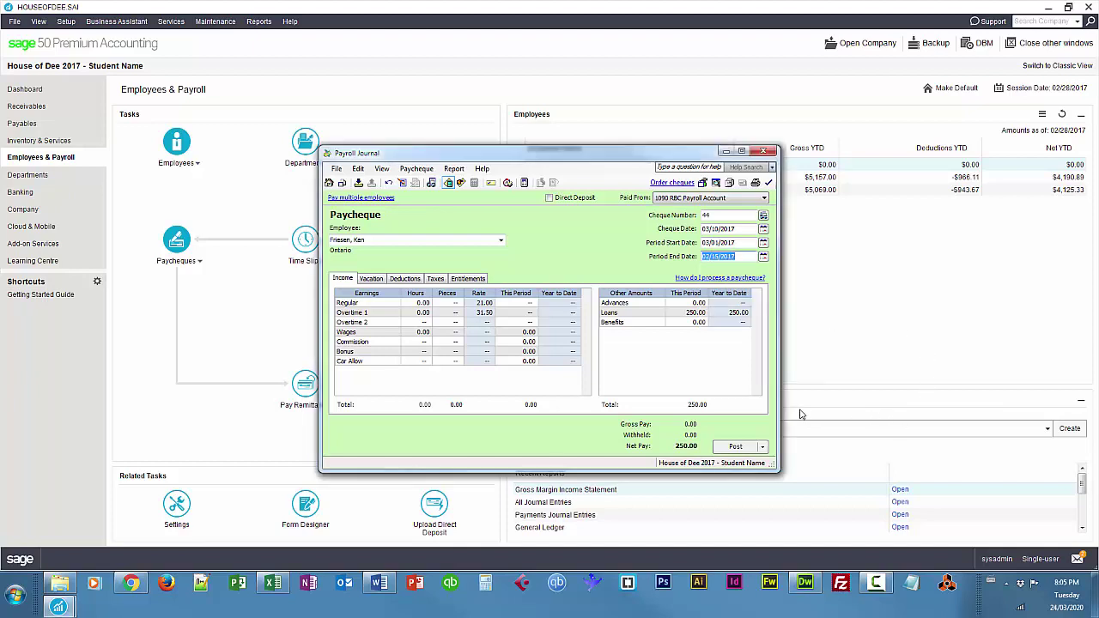
{"action": "left_click_drag", "start_coordinate": [654, 157], "coordinate": [708, 146]}
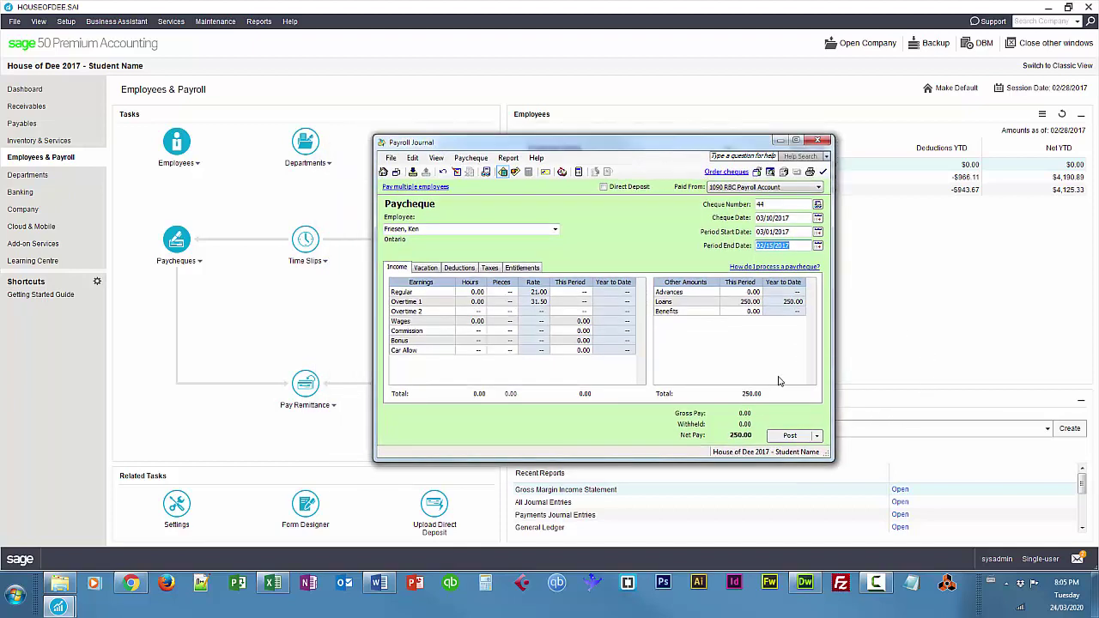
{"action": "left_click", "coordinate": [787, 436]}
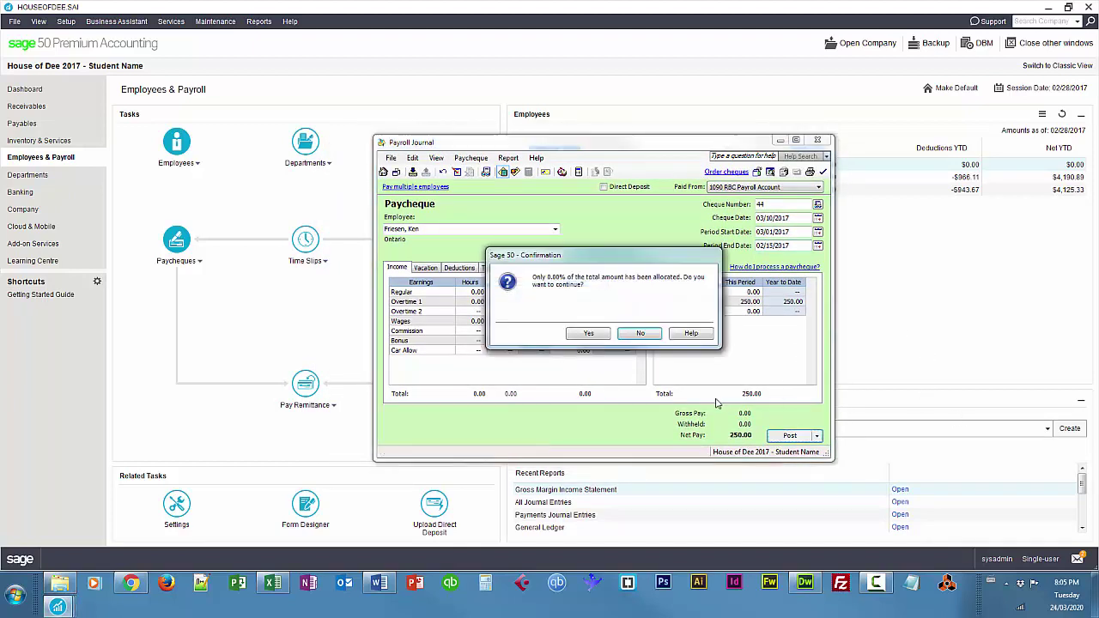
{"action": "left_click", "coordinate": [588, 333]}
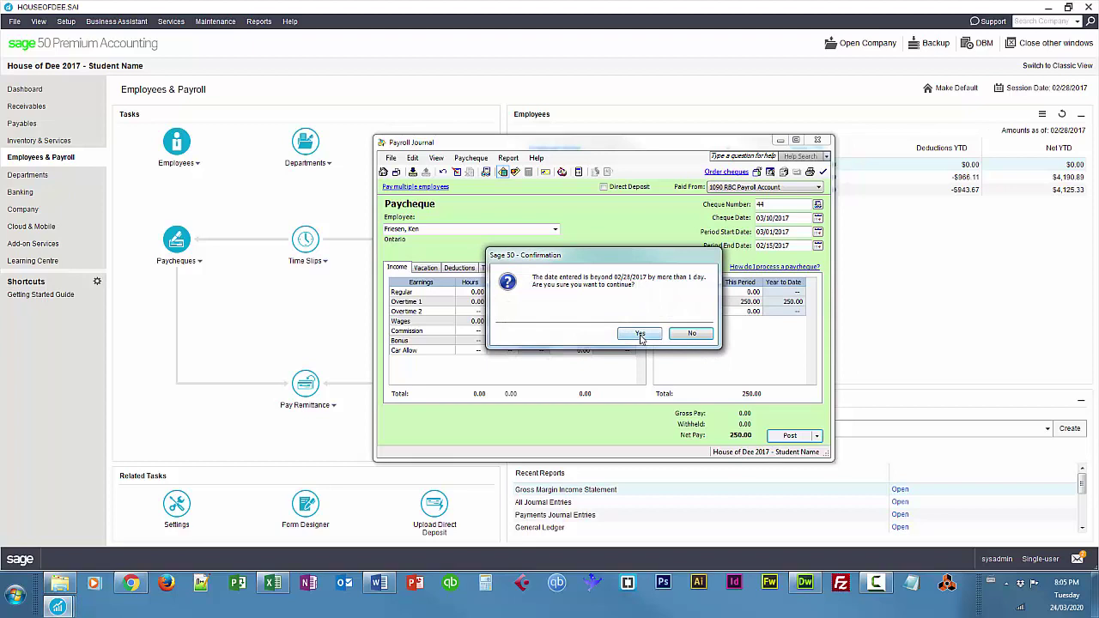
{"action": "left_click", "coordinate": [639, 334]}
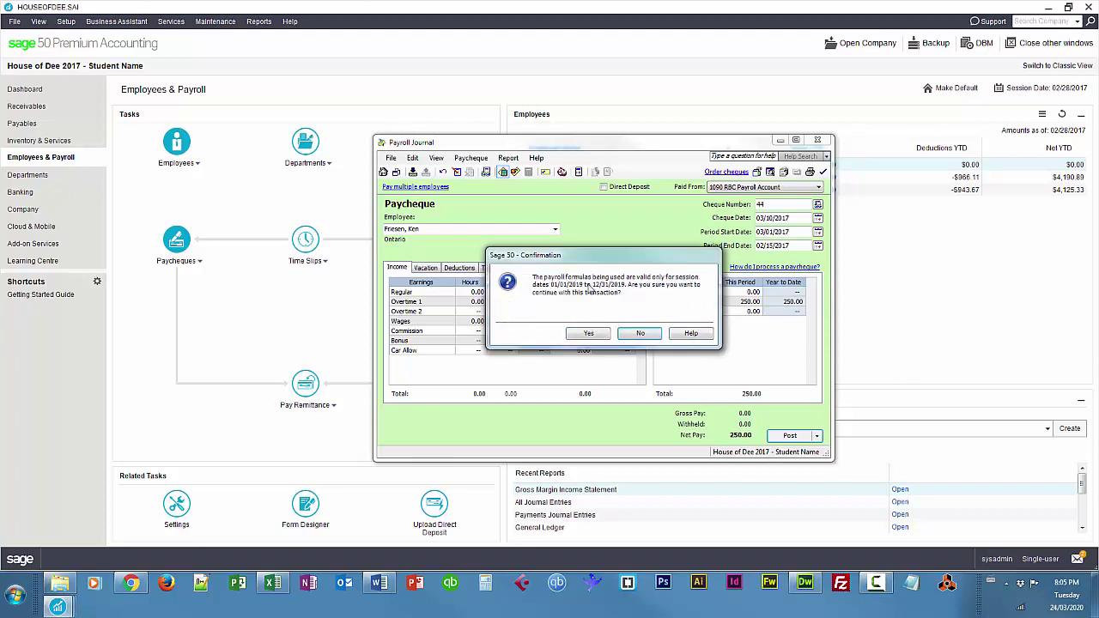
{"action": "left_click", "coordinate": [589, 333]}
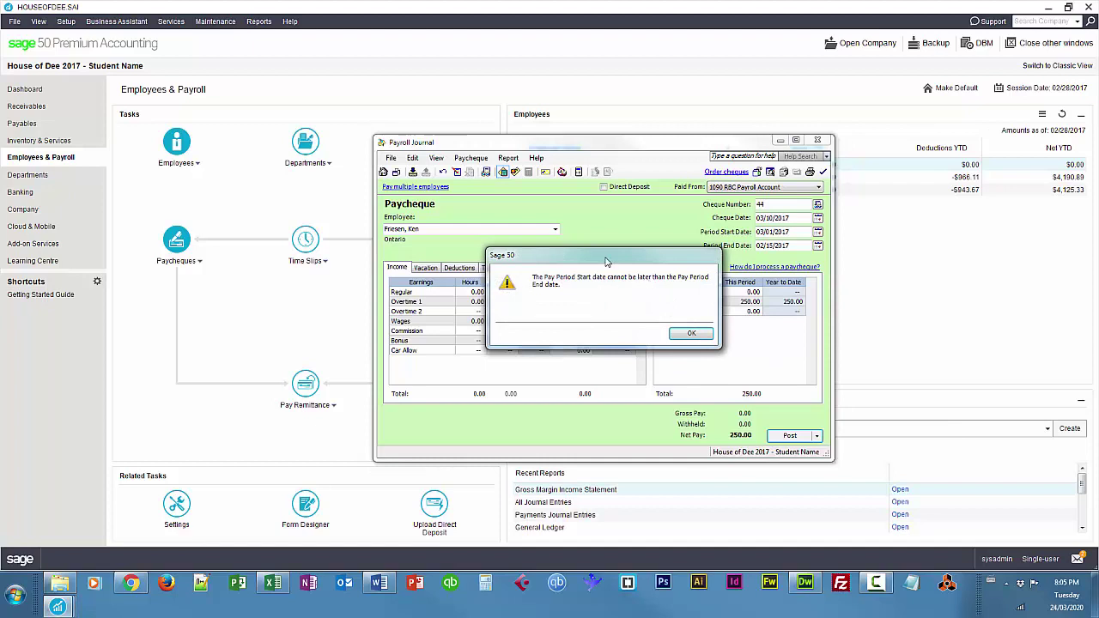
{"action": "left_click_drag", "start_coordinate": [606, 261], "coordinate": [633, 289]}
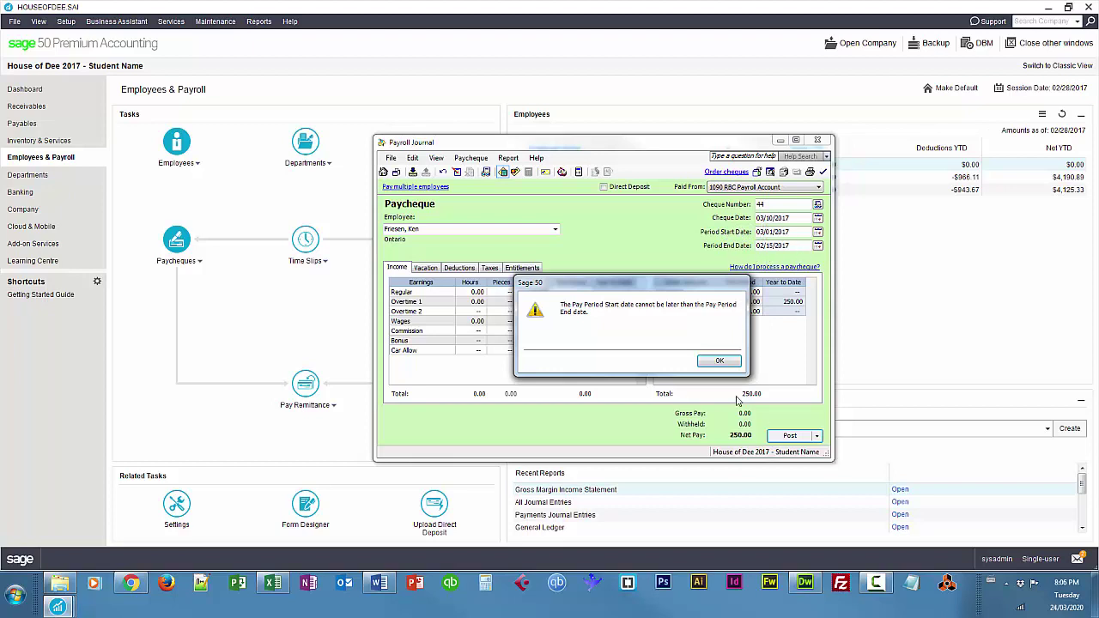
{"action": "left_click", "coordinate": [720, 361]}
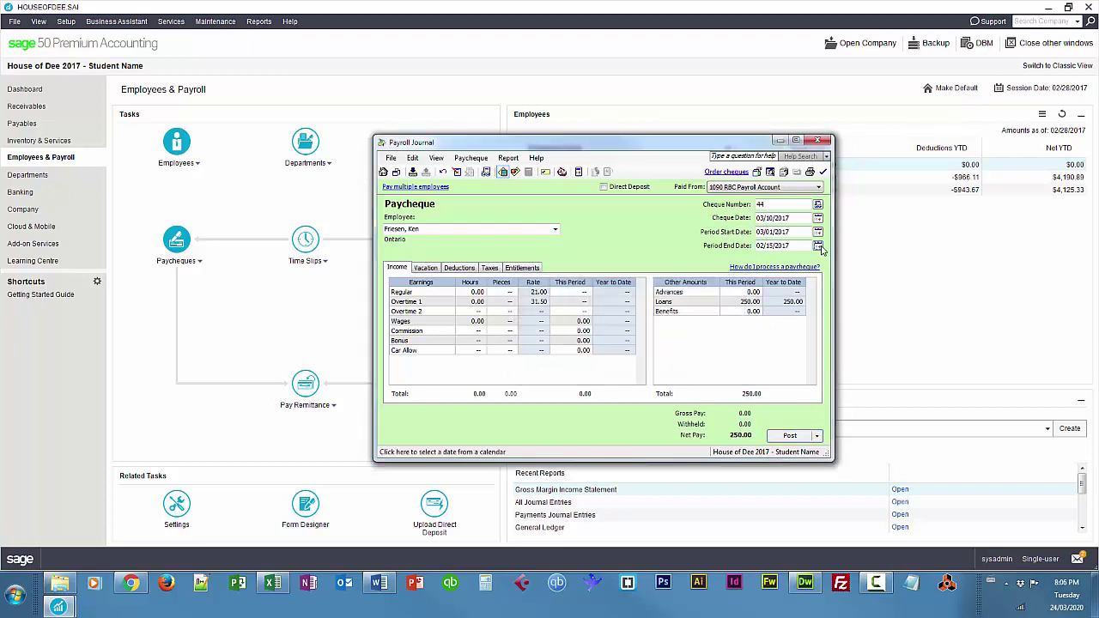
Set the period end date to 03/15/2017 and post the loan paycheque, accepting the allocation, date and payroll formula confirmations
{"action": "left_click", "coordinate": [818, 246]}
{"action": "left_click", "coordinate": [877, 269]}
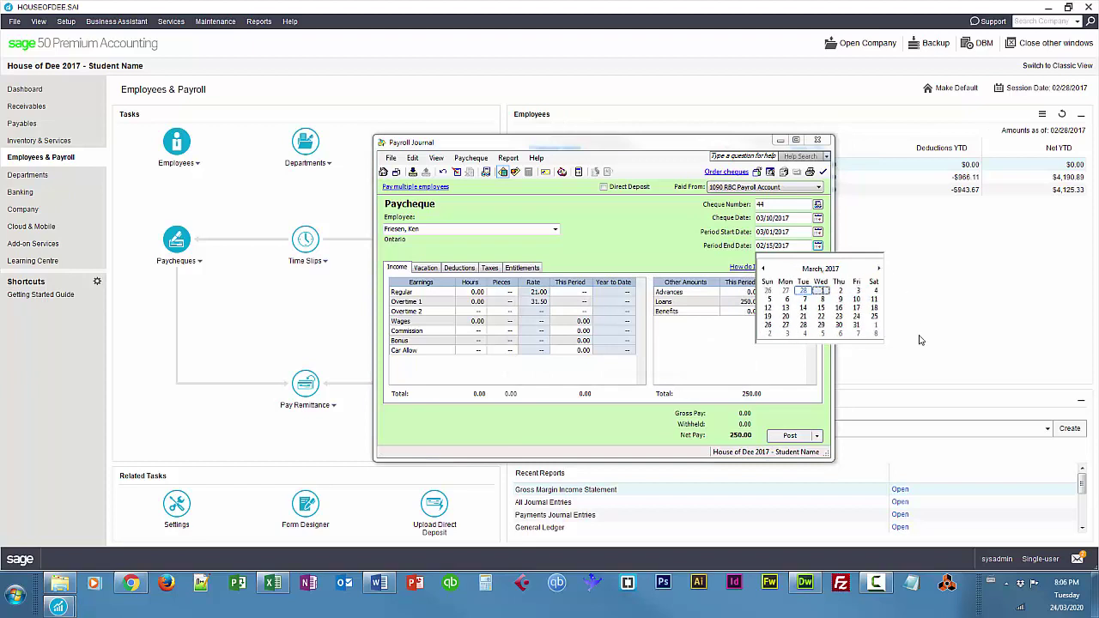
{"action": "left_click", "coordinate": [821, 309]}
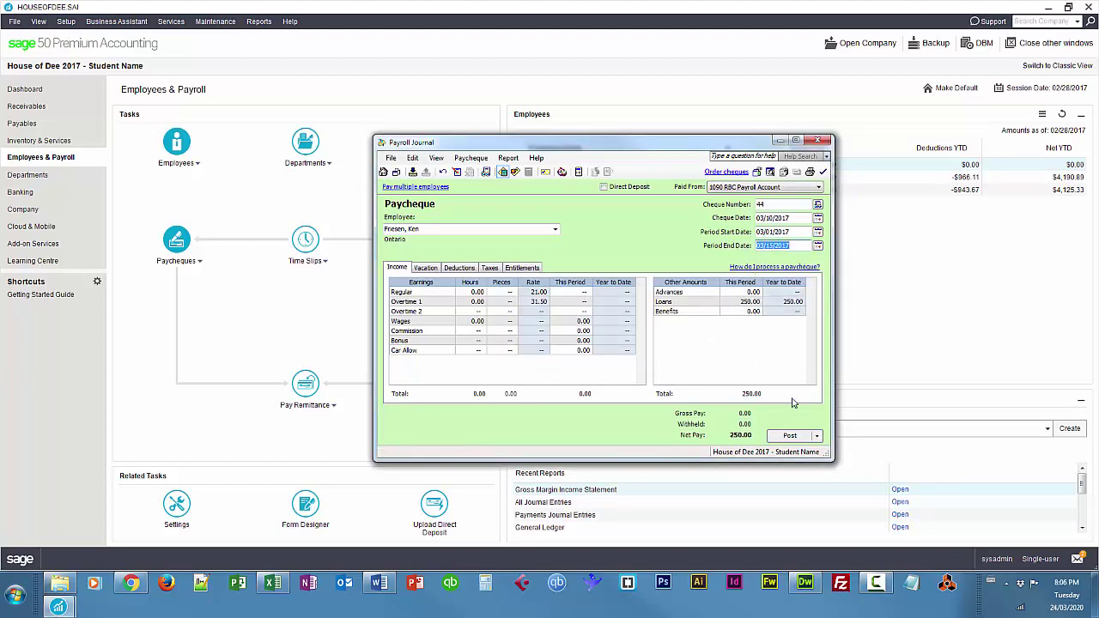
{"action": "left_click", "coordinate": [790, 436]}
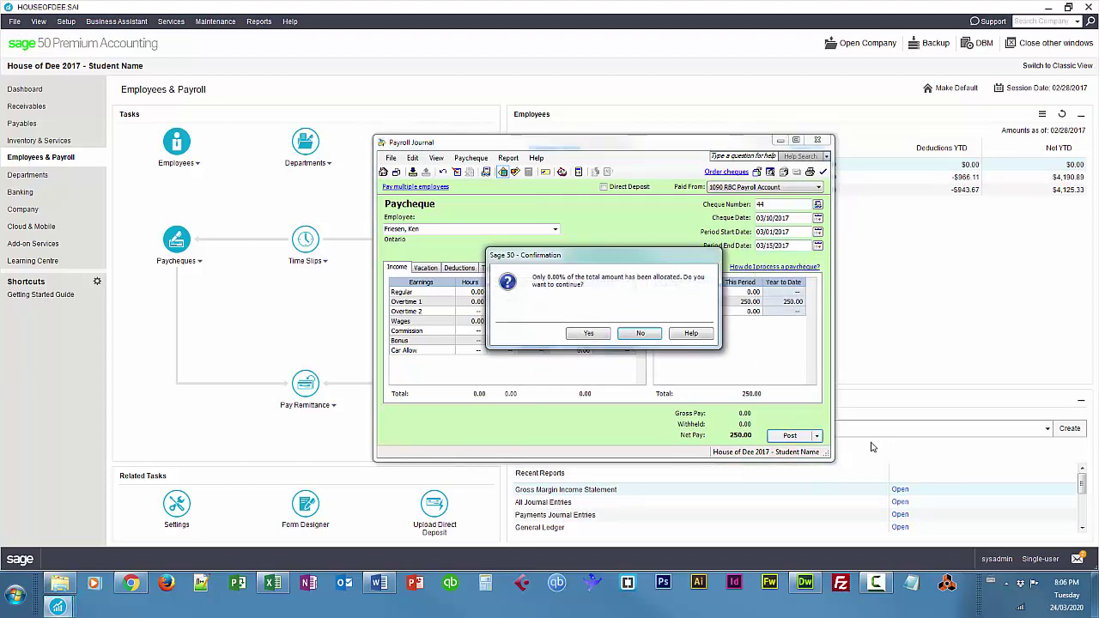
{"action": "left_click", "coordinate": [596, 335]}
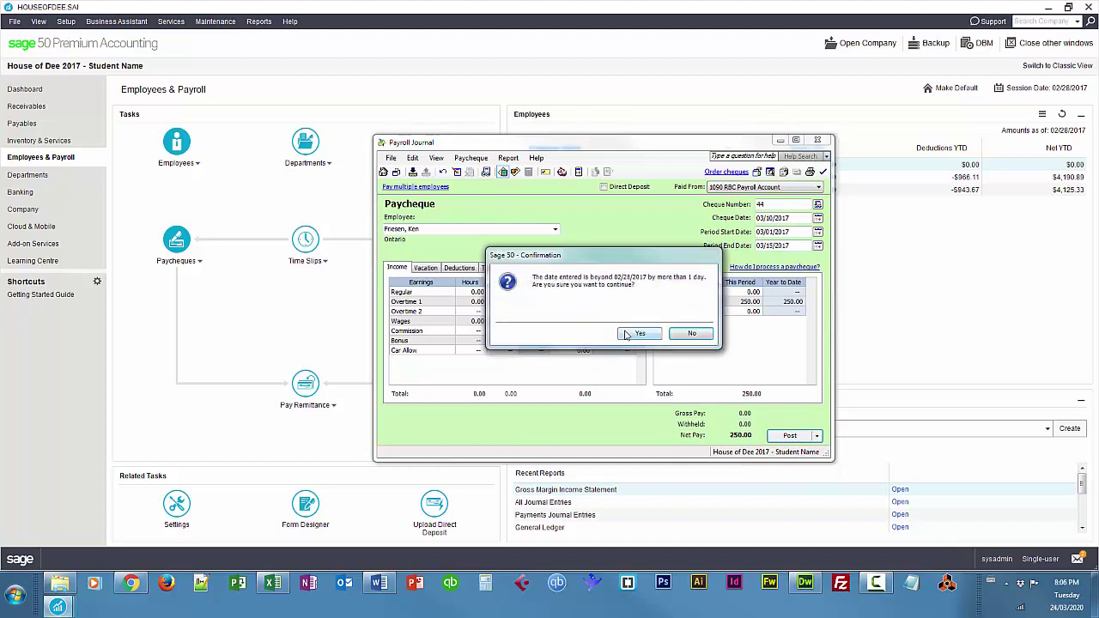
{"action": "left_click", "coordinate": [637, 335]}
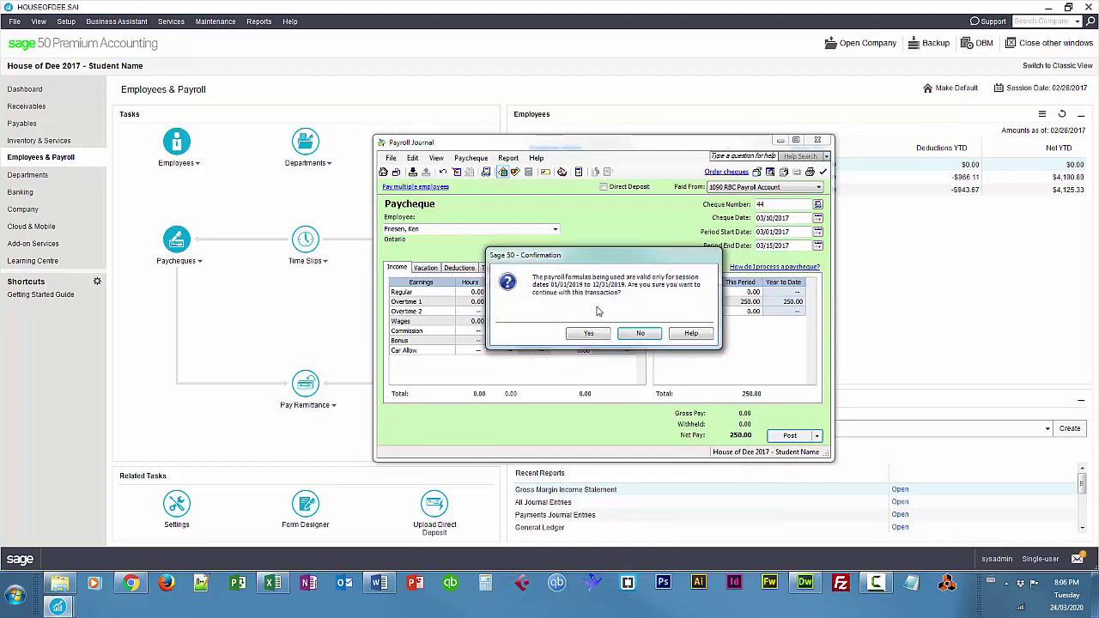
{"action": "left_click", "coordinate": [596, 336]}
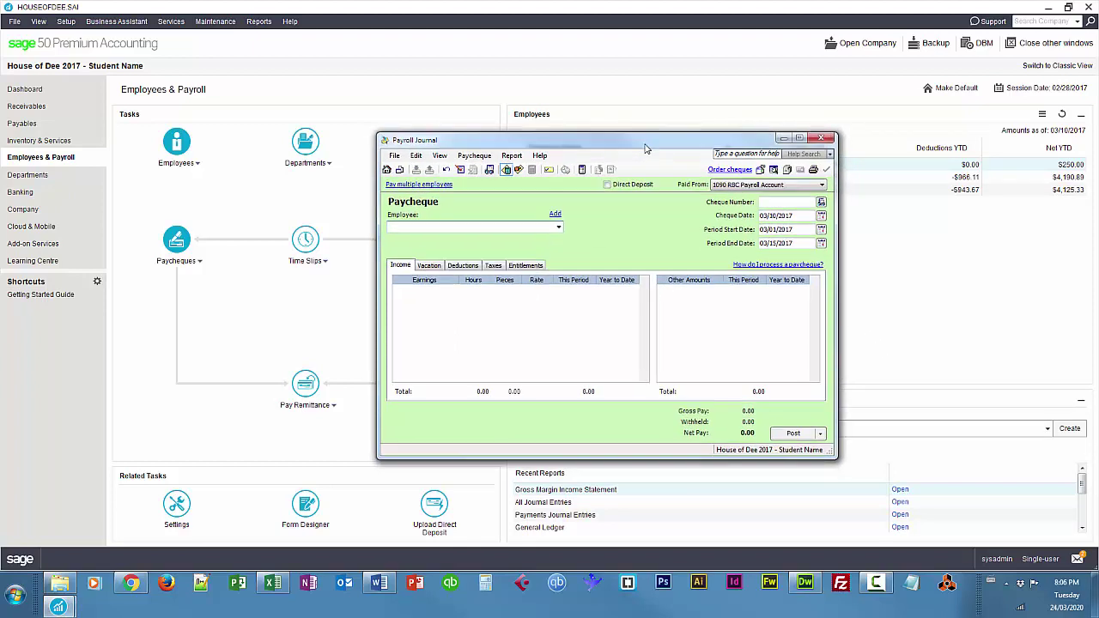
Start another paycheque for the first employee in the list and set the cheque number to 45
{"action": "left_click", "coordinate": [560, 226]}
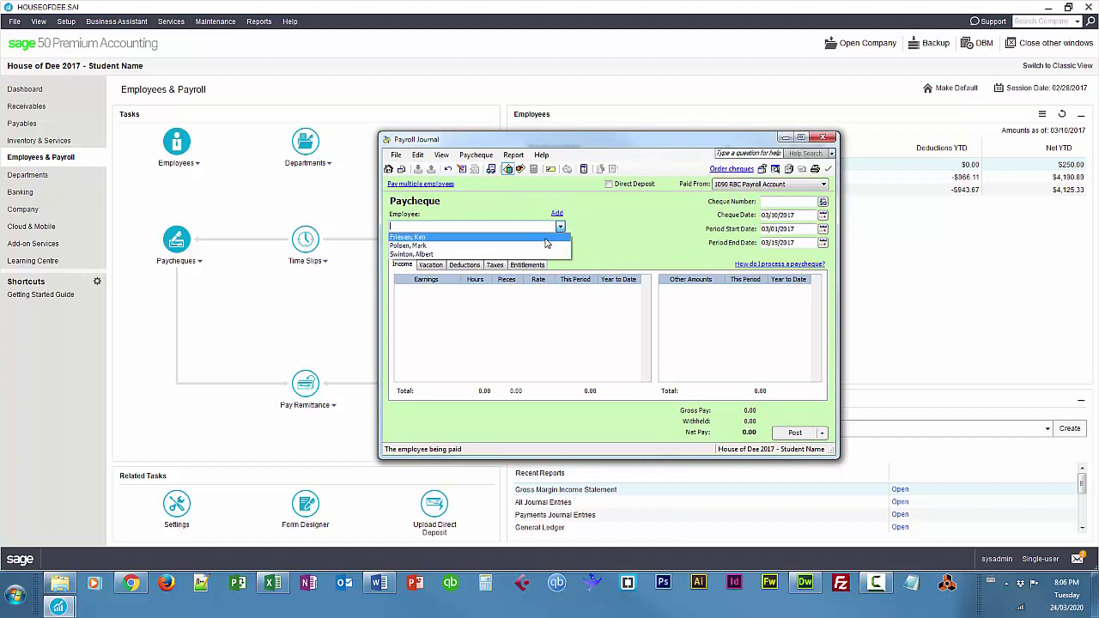
{"action": "left_click", "coordinate": [549, 238]}
{"action": "left_click", "coordinate": [788, 202]}
{"action": "type", "text": "4"}
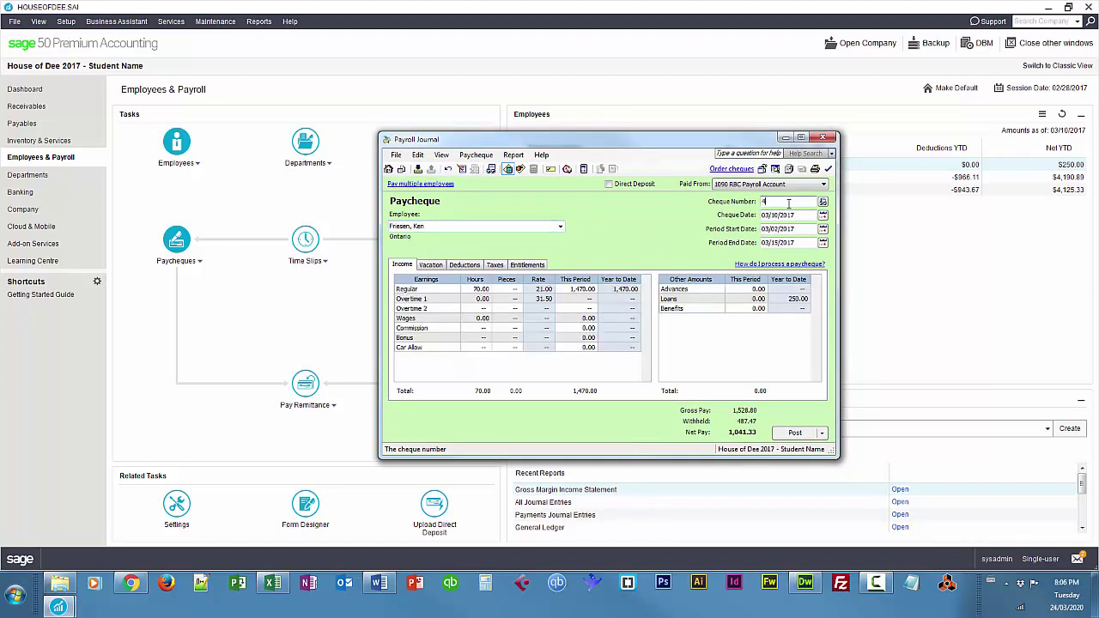
{"action": "type", "text": "5"}
{"action": "left_click", "coordinate": [803, 217]}
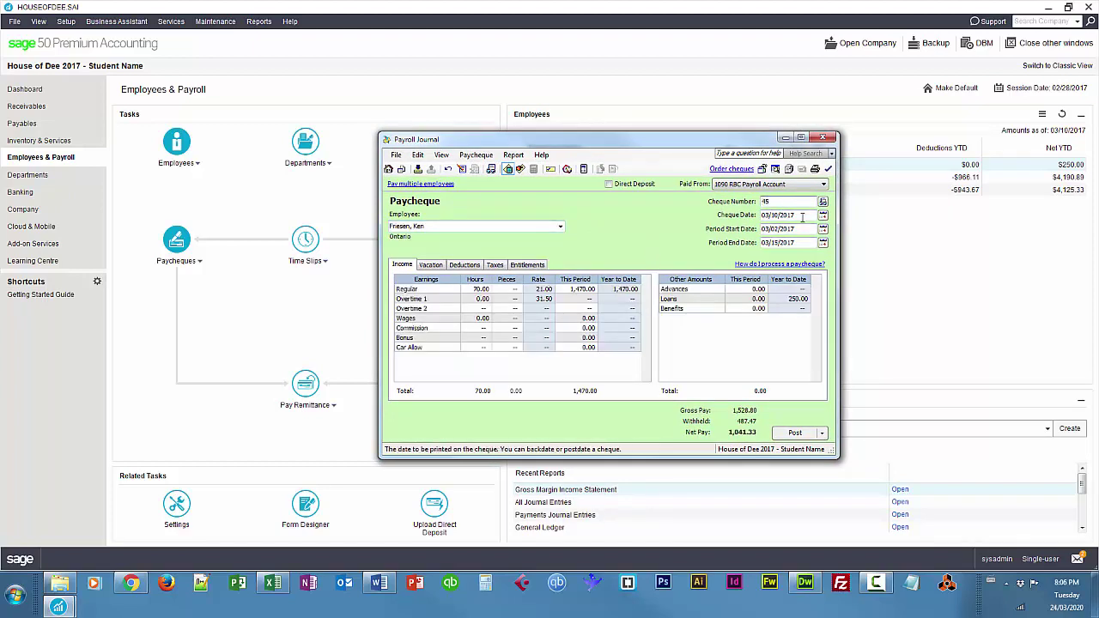
{"action": "key", "text": "shift+Tab"}
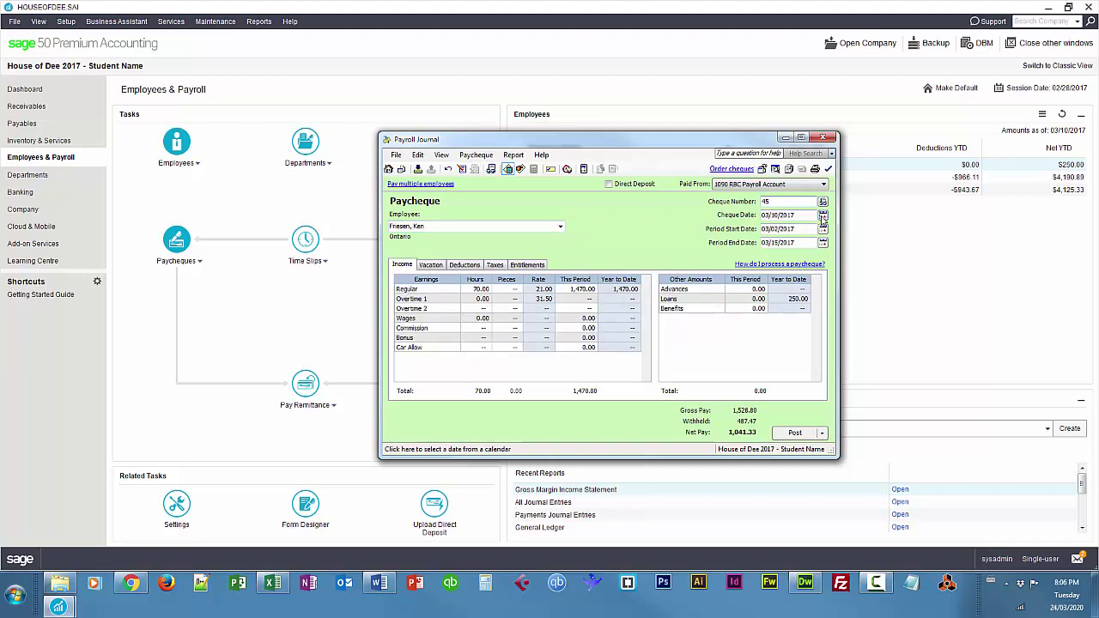
Set the new paycheque's cheque date to 03/15/2017 and its period start date to 03/01/2017
{"action": "left_click", "coordinate": [823, 214]}
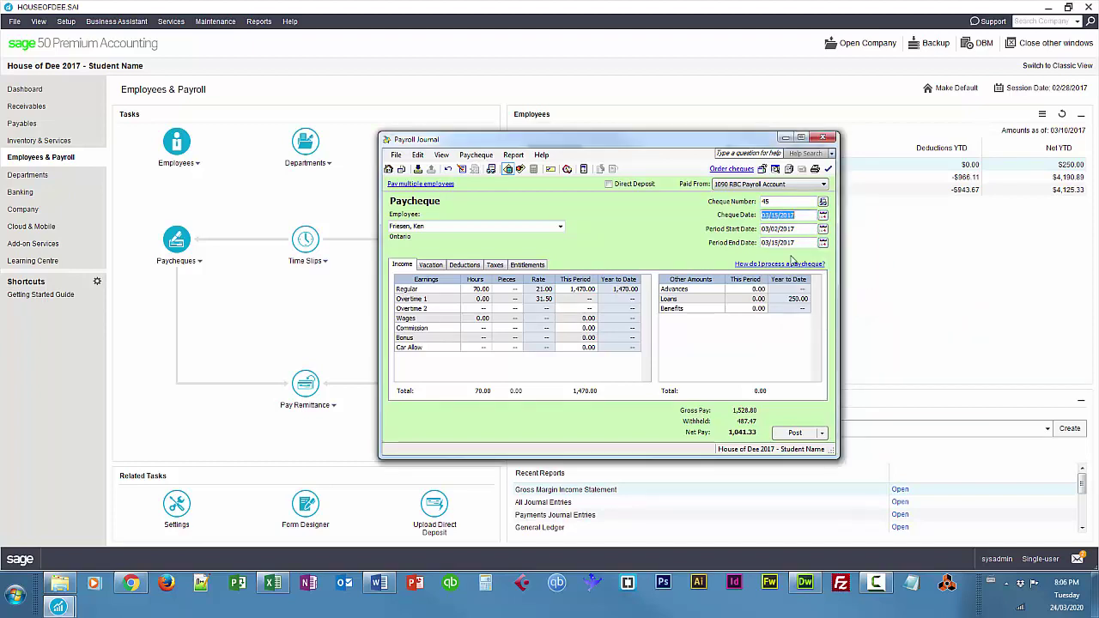
{"action": "left_click", "coordinate": [826, 278]}
{"action": "left_click", "coordinate": [823, 229]}
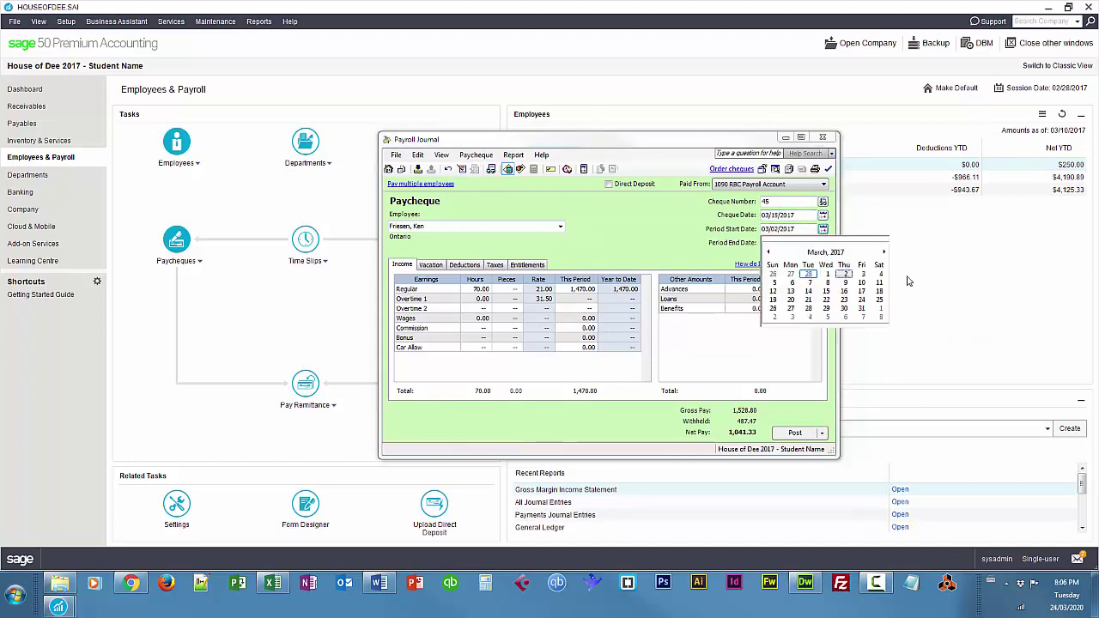
{"action": "left_click", "coordinate": [826, 273]}
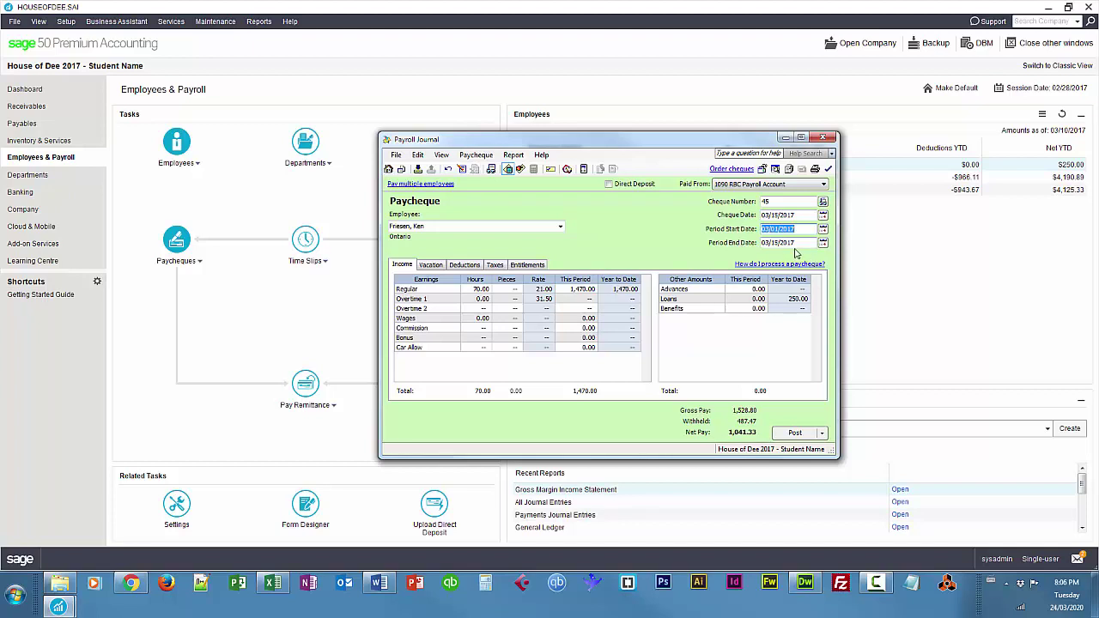
Set the paycheque's period end date to 03/15/2017 and review its deductions
{"action": "left_click", "coordinate": [823, 243]}
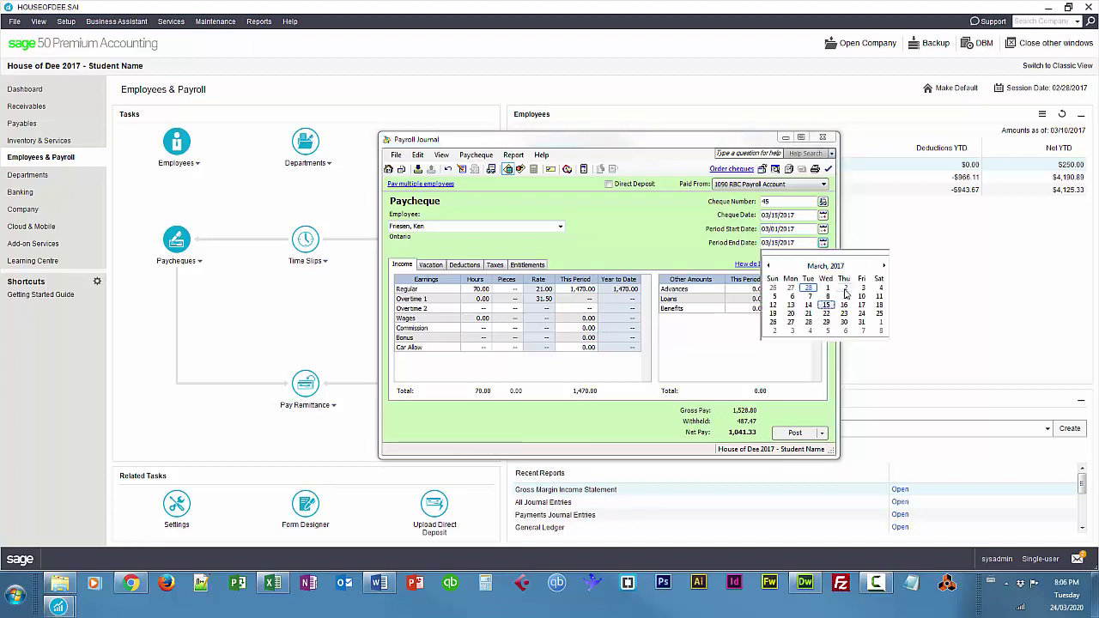
{"action": "left_click", "coordinate": [826, 305]}
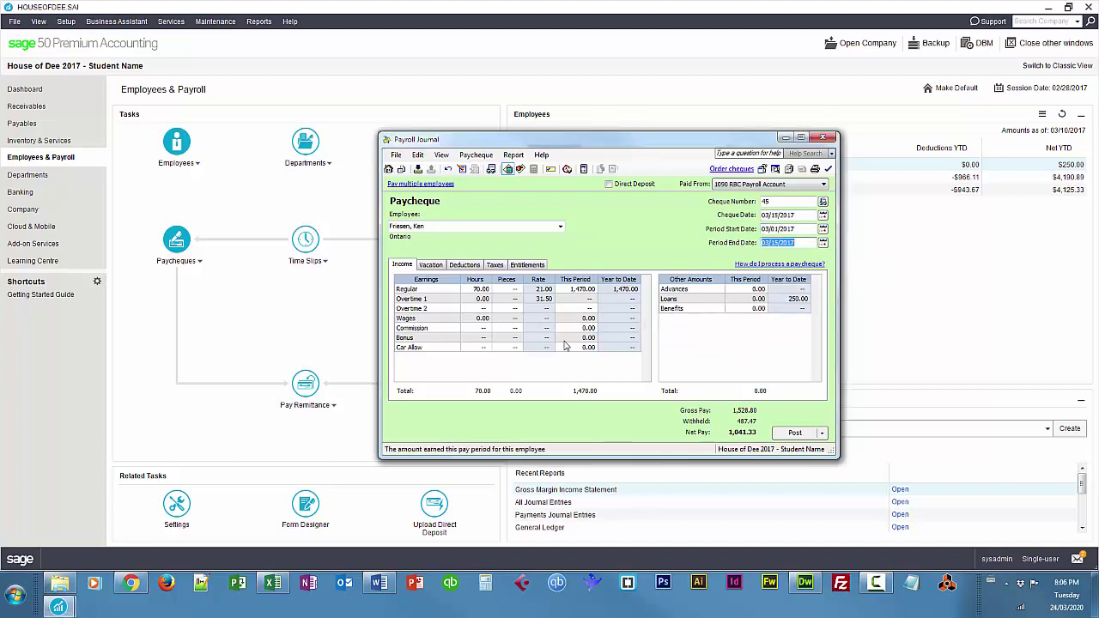
{"action": "left_click", "coordinate": [465, 264]}
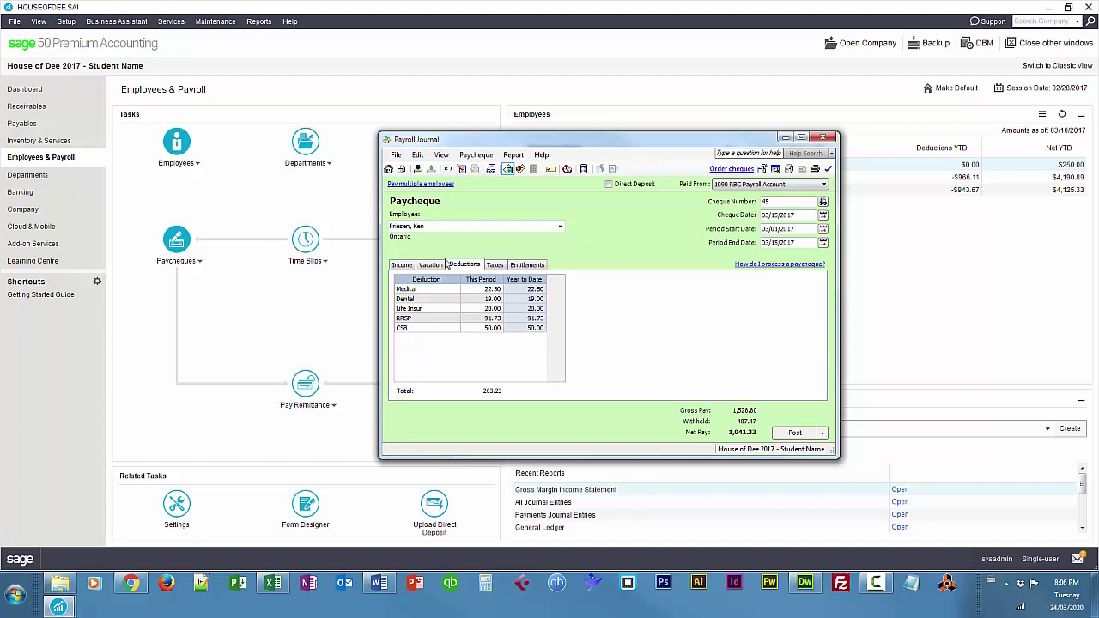
{"action": "left_click", "coordinate": [404, 265]}
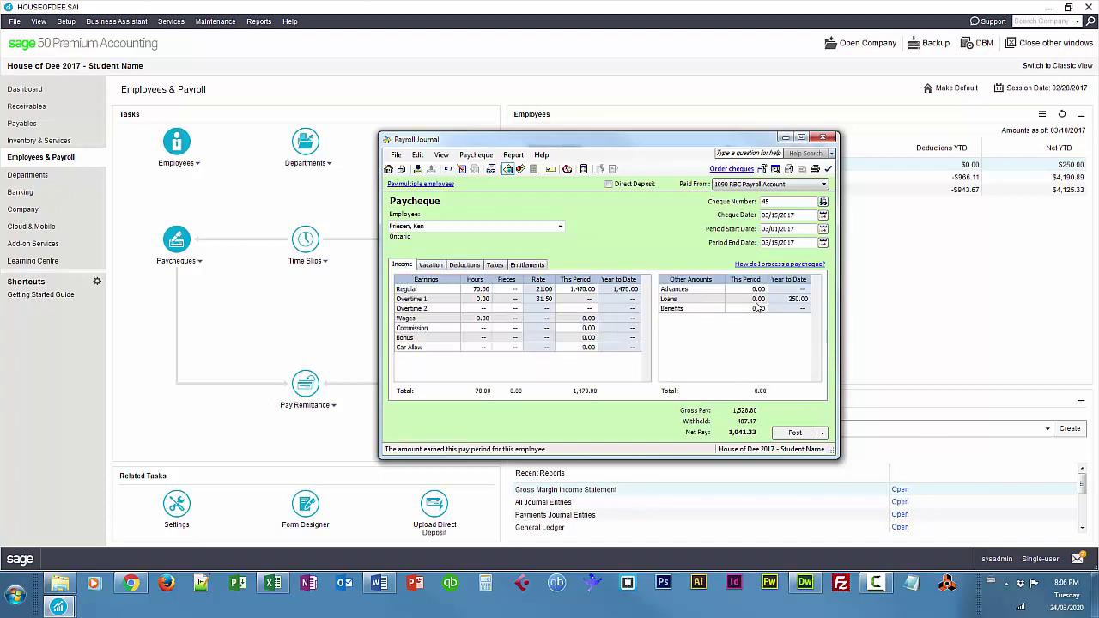
Enter a loan amount of -250 for this period and 2 hours of Overtime 1 on the paycheque
{"action": "left_click", "coordinate": [755, 299]}
{"action": "type", "text": "-250"}
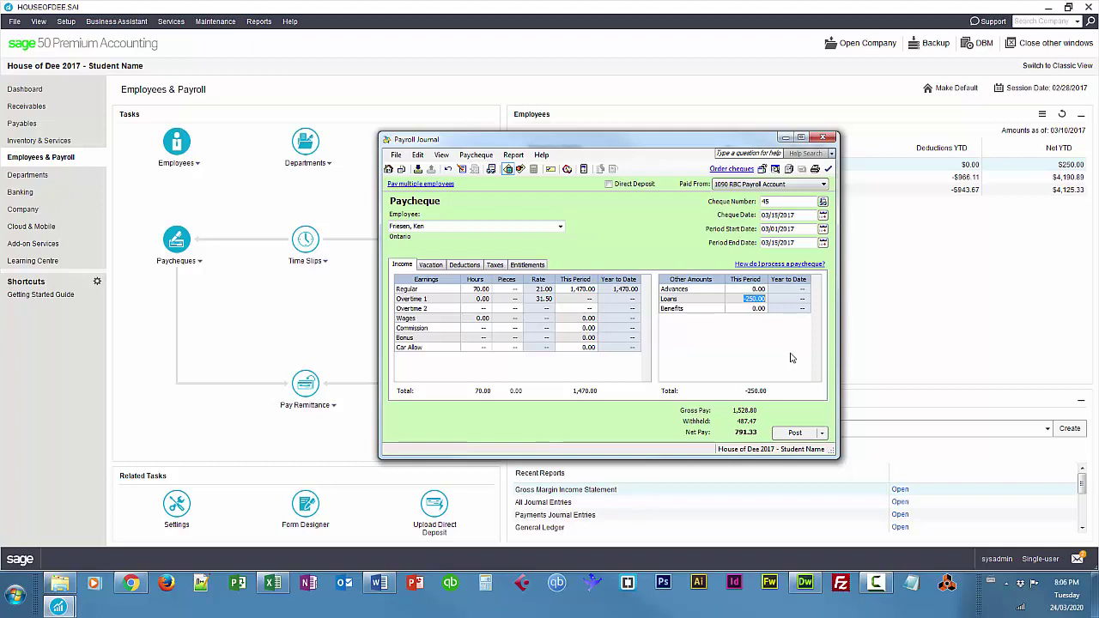
{"action": "left_click", "coordinate": [481, 300]}
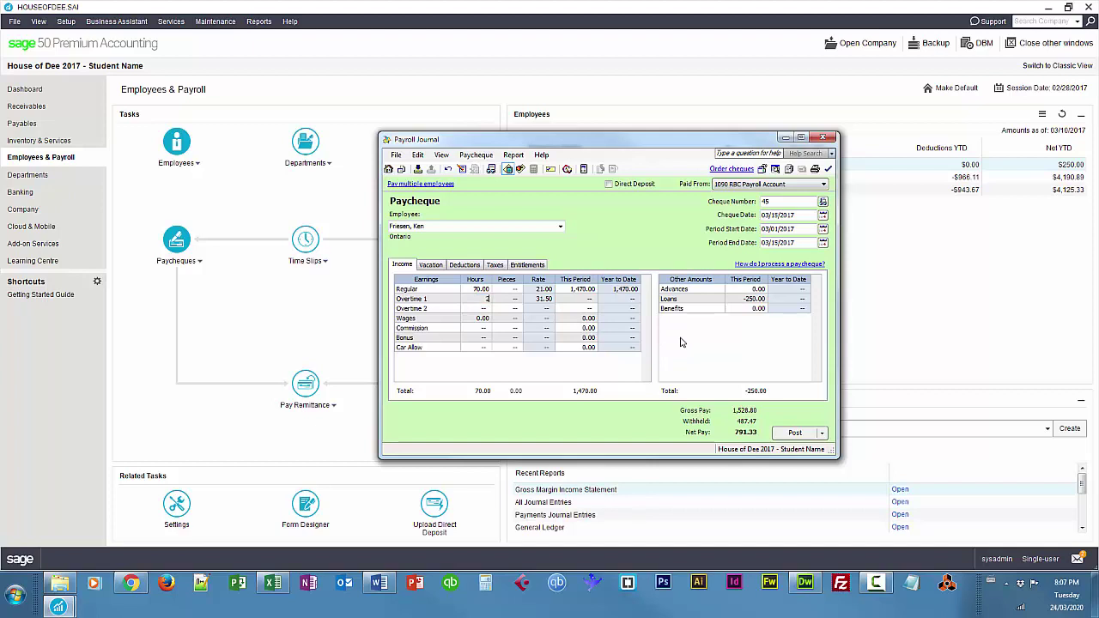
{"action": "key", "text": "Tab"}
{"action": "left_click_drag", "start_coordinate": [647, 144], "coordinate": [693, 169]}
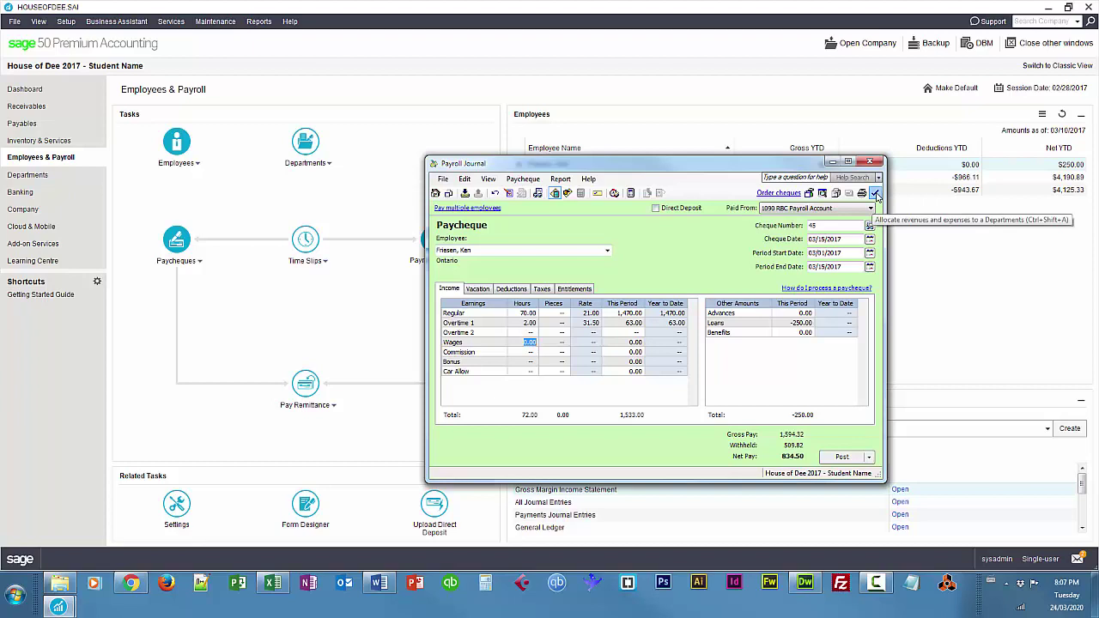
Start a department allocation for the paycheque and allocate 70% to the Sales Department
{"action": "left_click", "coordinate": [874, 194]}
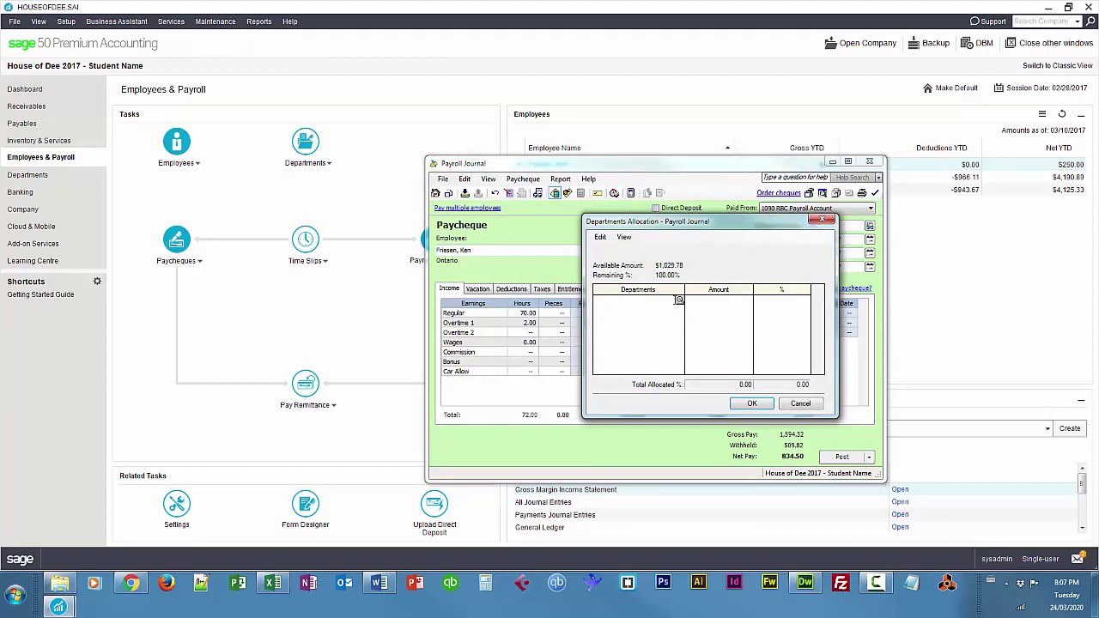
{"action": "left_click", "coordinate": [679, 301]}
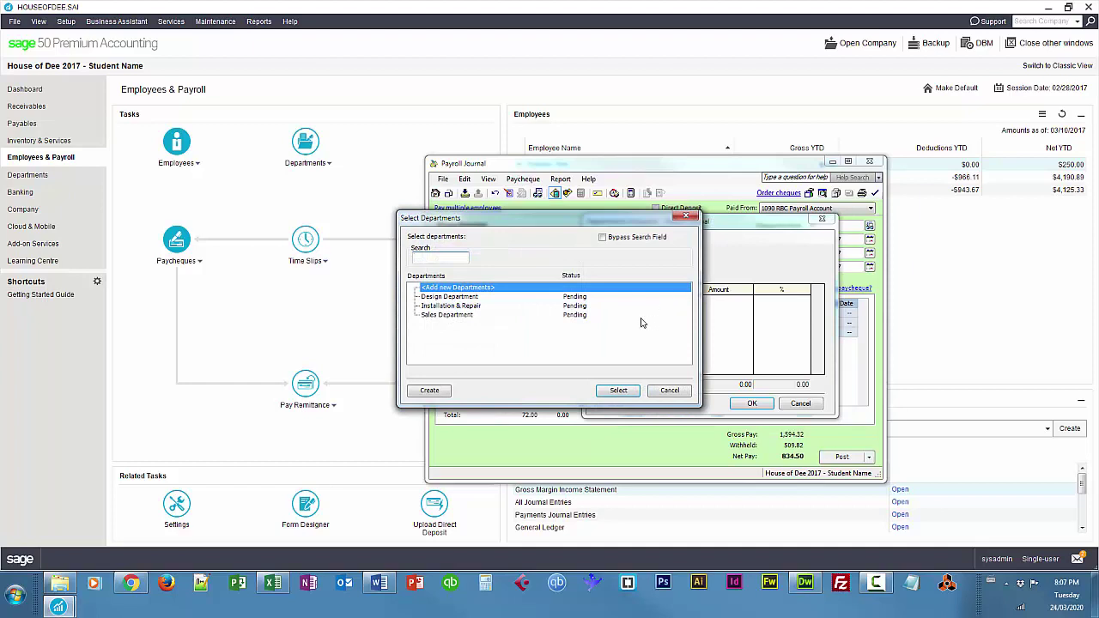
{"action": "left_click", "coordinate": [446, 314]}
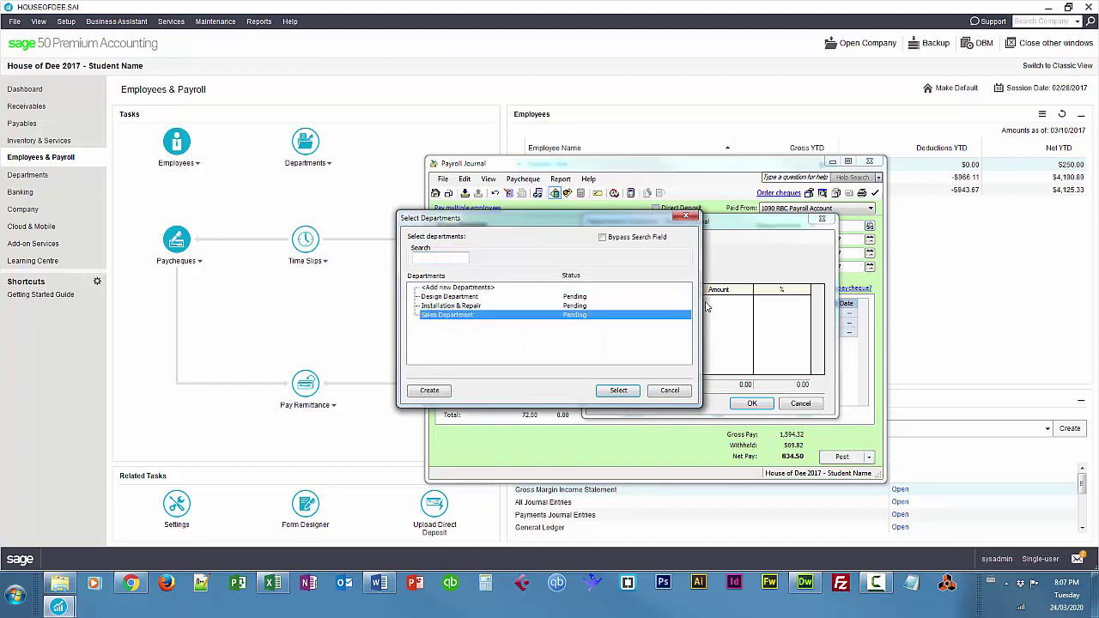
{"action": "left_click", "coordinate": [618, 390]}
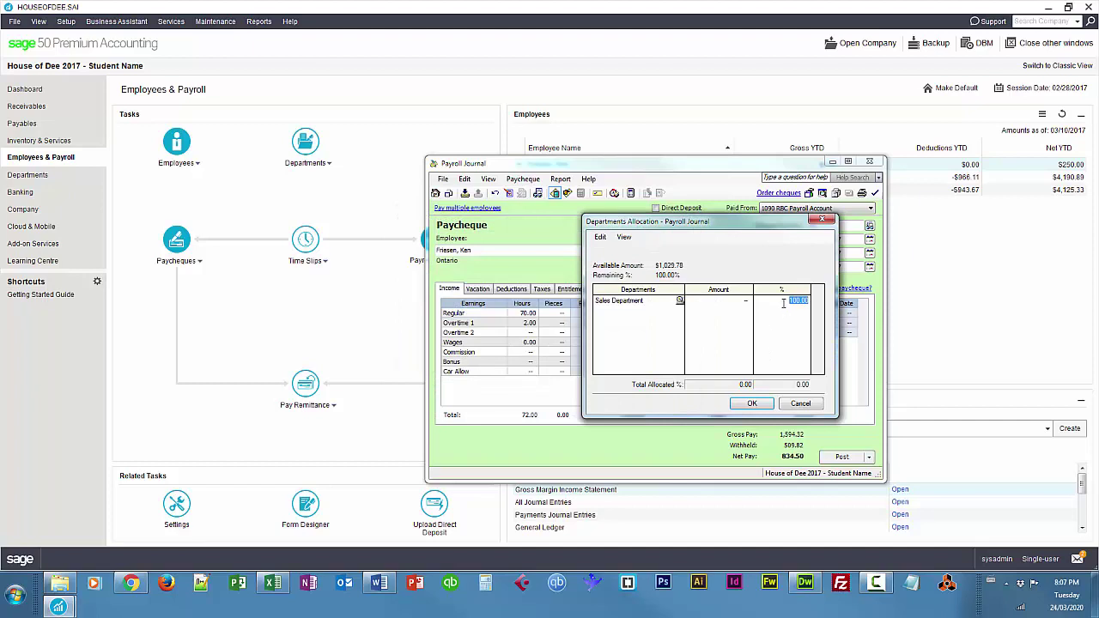
{"action": "type", "text": "70"}
{"action": "key", "text": "Tab"}
Allocate 15% to the Design Department and 15% to Installation & Repair, and accept the allocation
{"action": "left_click", "coordinate": [679, 310]}
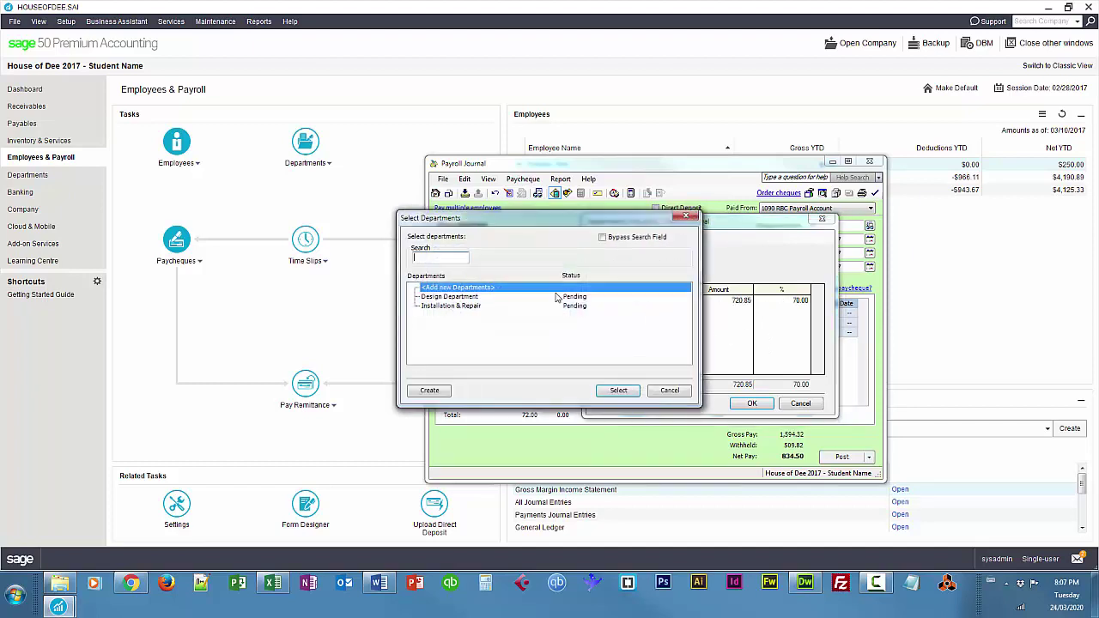
{"action": "double_click", "coordinate": [475, 301]}
{"action": "type", "text": "15"}
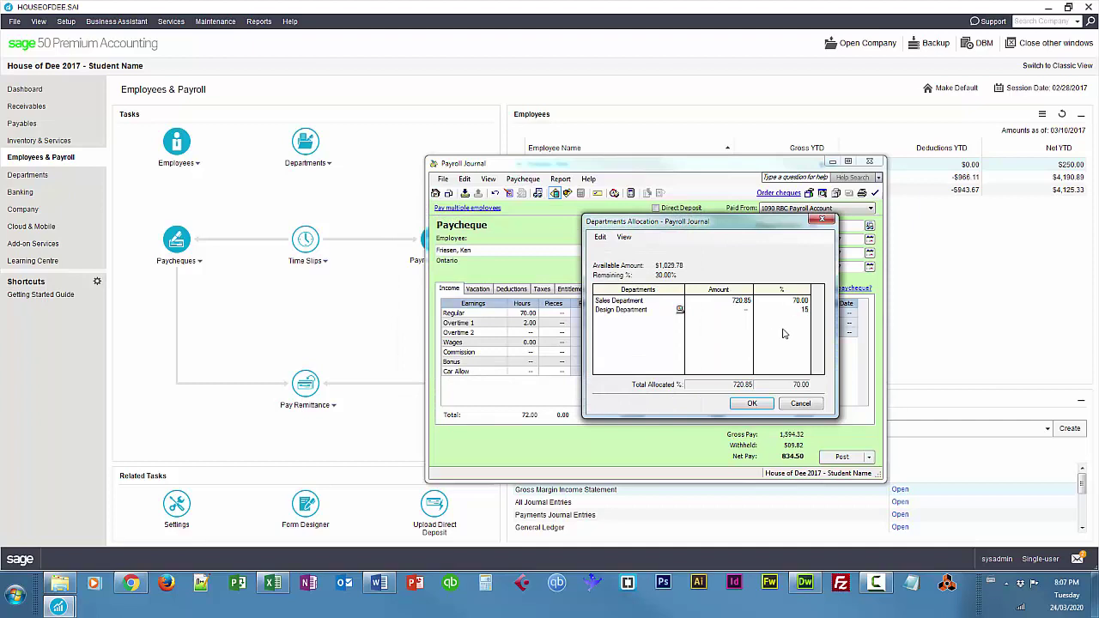
{"action": "left_click", "coordinate": [672, 319]}
{"action": "left_click", "coordinate": [679, 320]}
{"action": "double_click", "coordinate": [448, 296]}
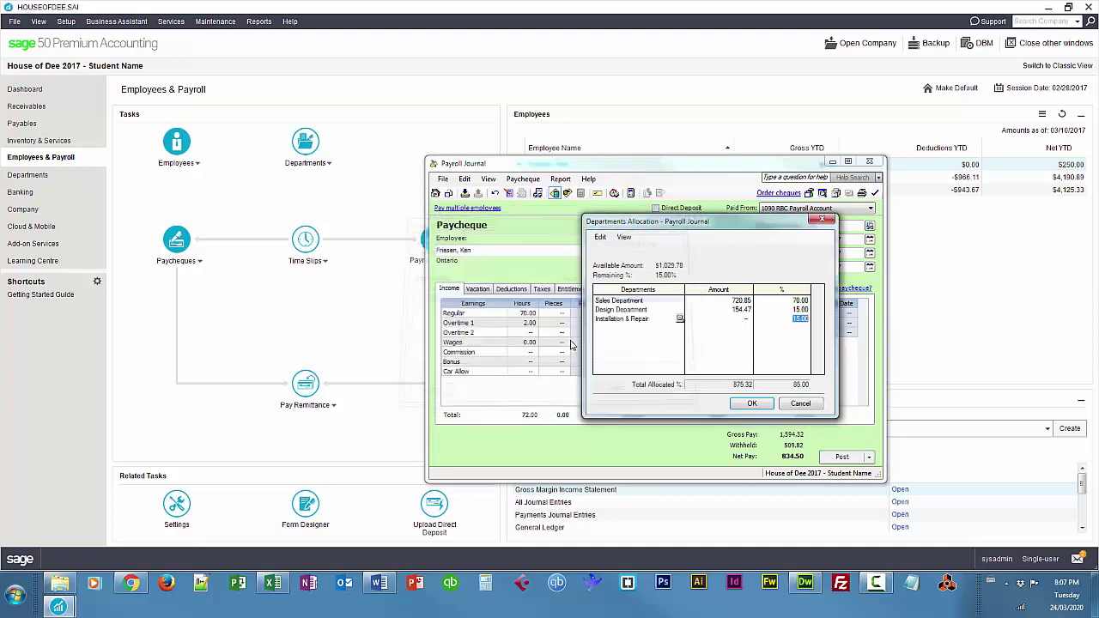
{"action": "key", "text": "Tab"}
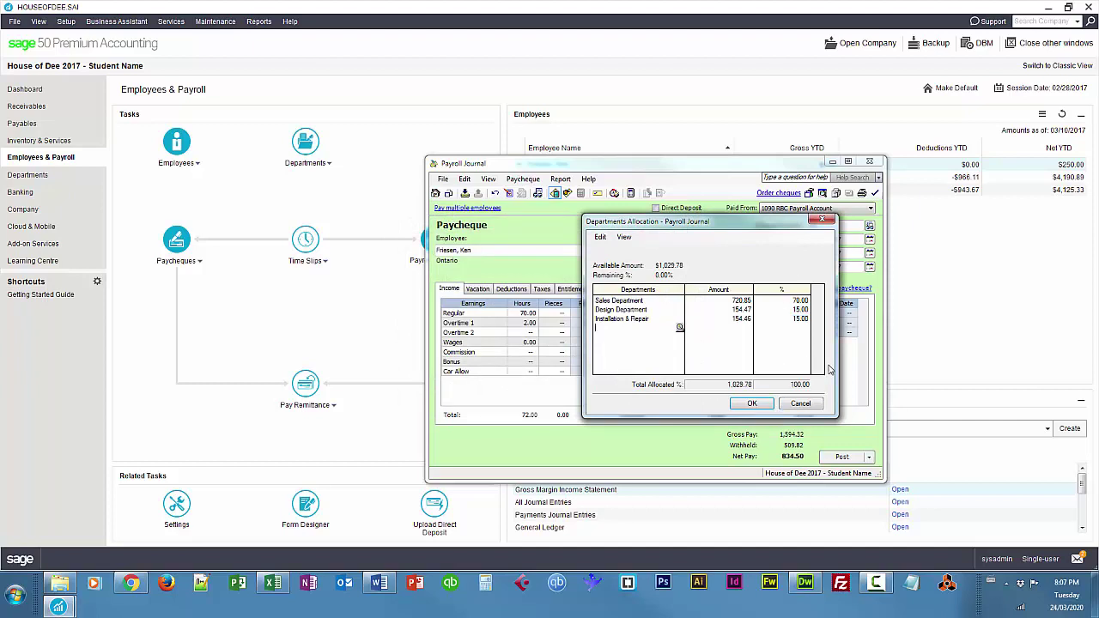
{"action": "left_click", "coordinate": [752, 405]}
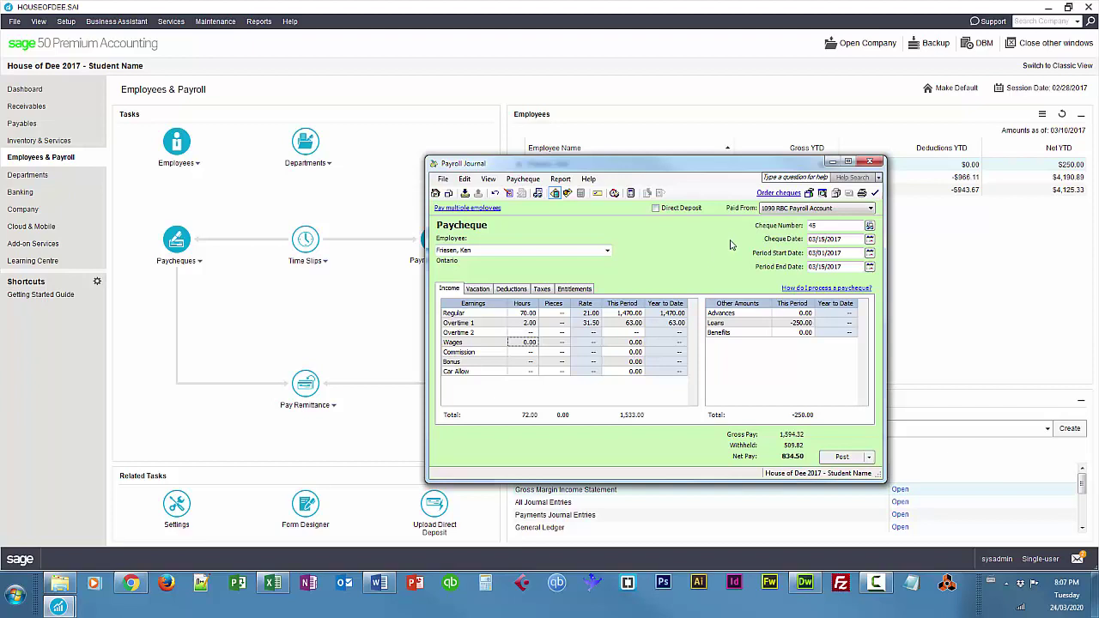
Post the paycheque, accepting the date and payroll formula confirmations, and close the Payroll Journal
{"action": "left_click", "coordinate": [841, 457]}
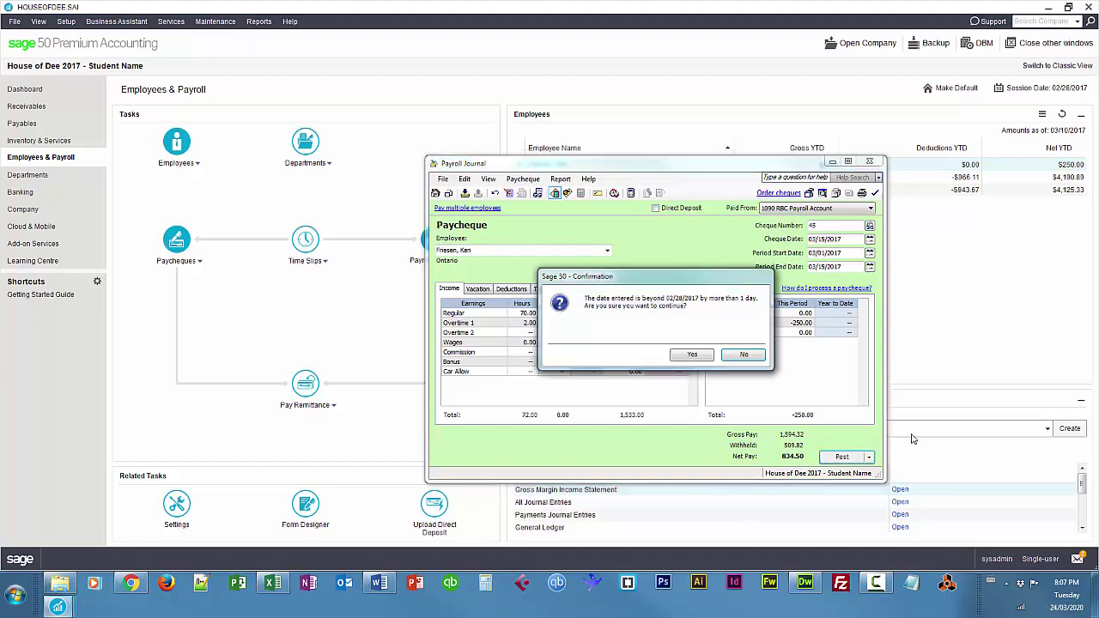
{"action": "left_click", "coordinate": [700, 357]}
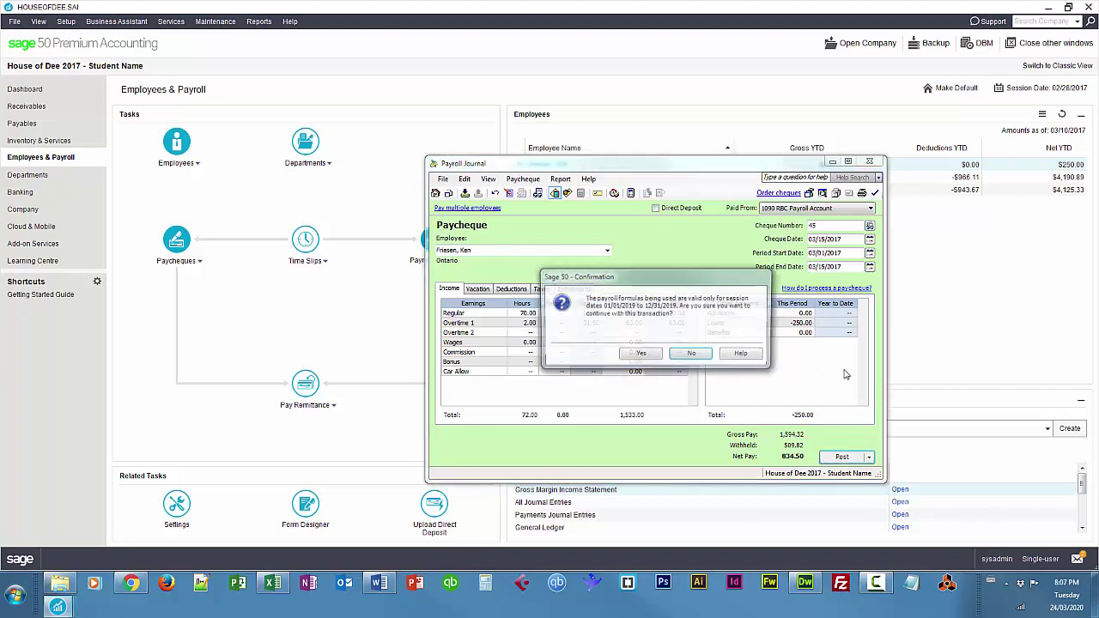
{"action": "left_click", "coordinate": [652, 358]}
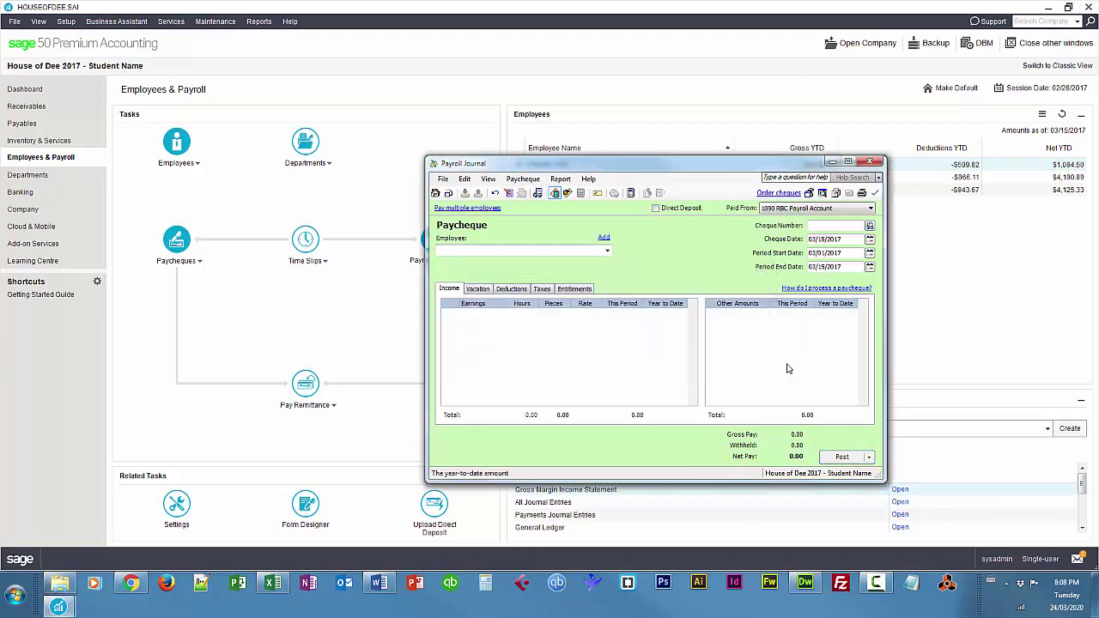
{"action": "left_click", "coordinate": [870, 164]}
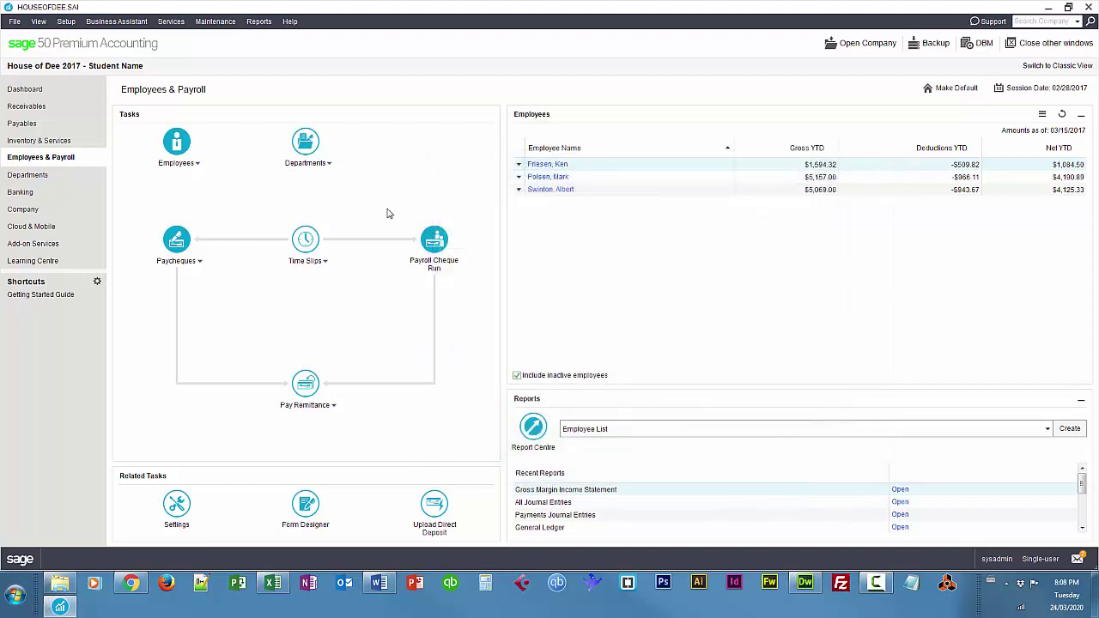
Start a funds transfer in the Banking module and set its date to 03/10/2017
{"action": "left_click", "coordinate": [77, 197]}
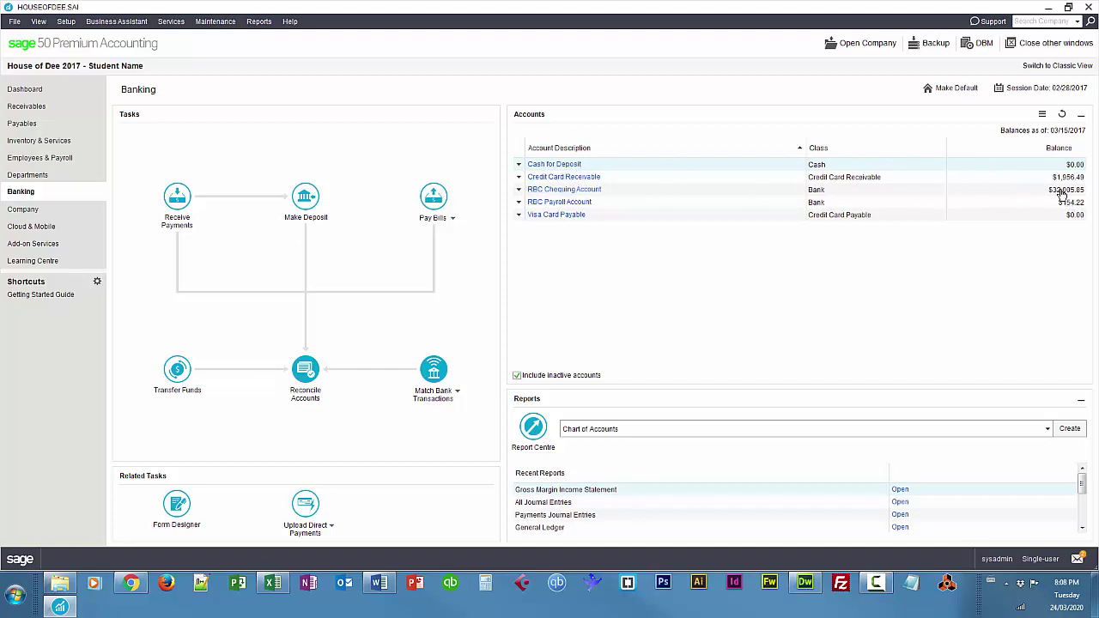
{"action": "left_click", "coordinate": [177, 371]}
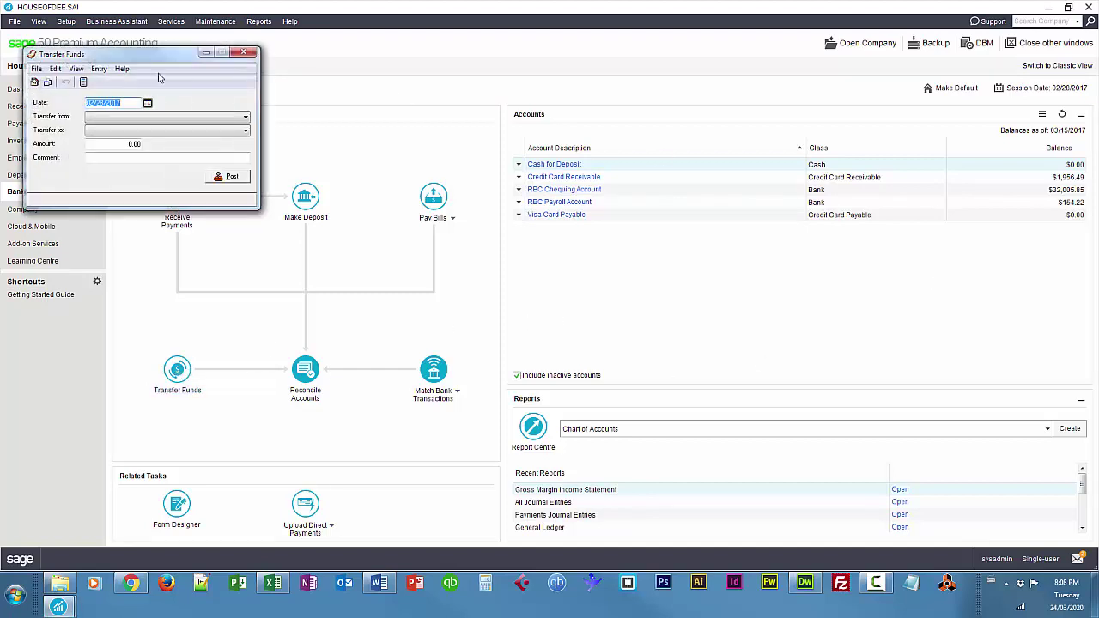
{"action": "left_click_drag", "start_coordinate": [151, 55], "coordinate": [852, 213]}
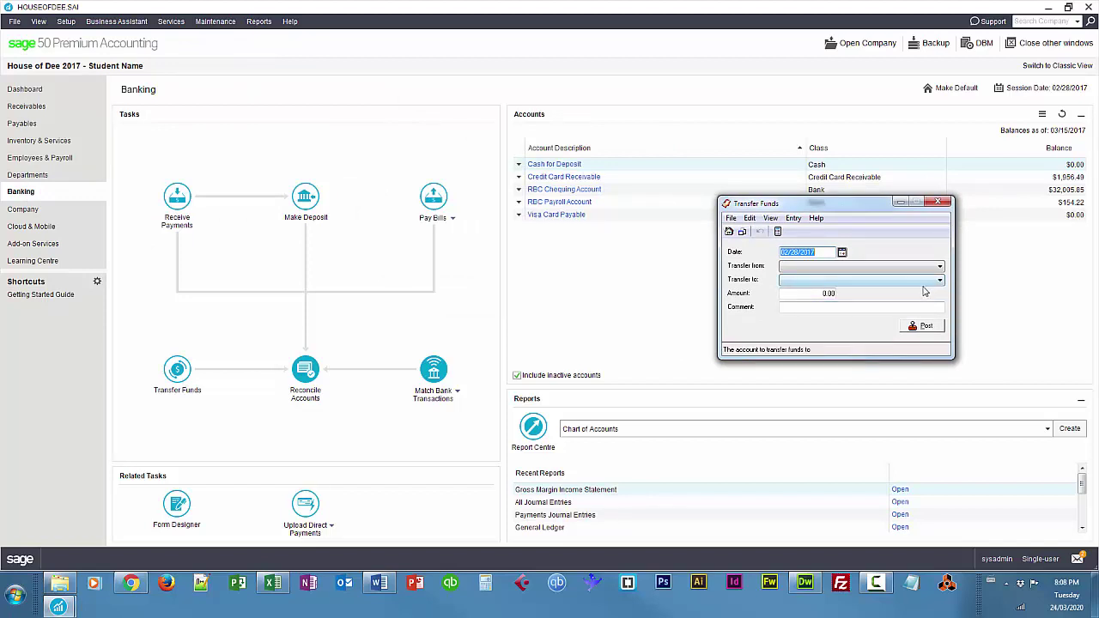
{"action": "left_click", "coordinate": [841, 253]}
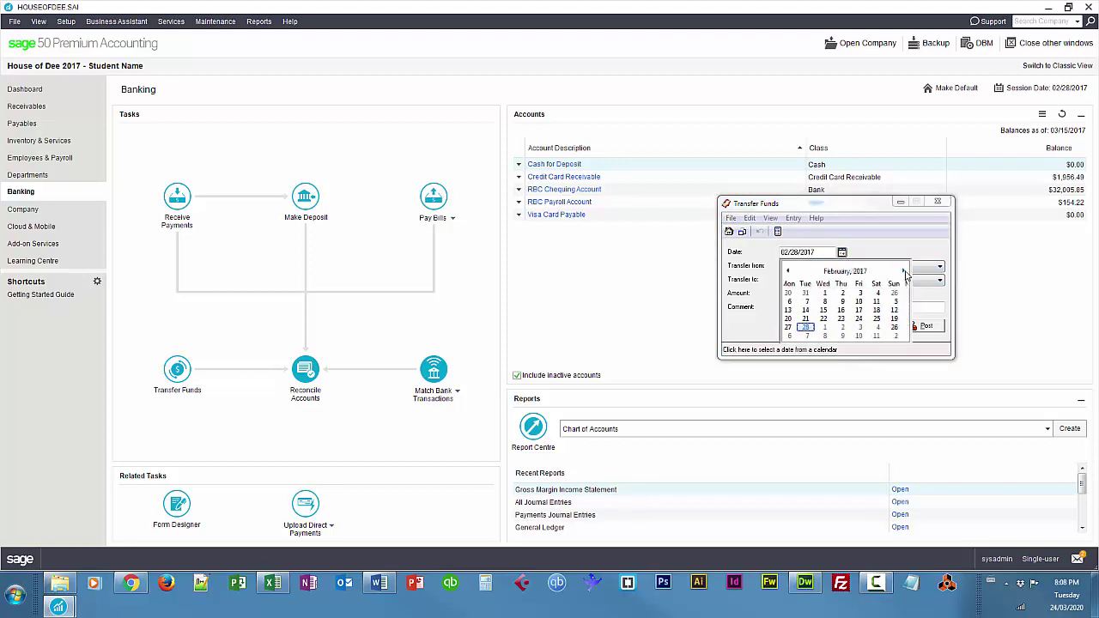
{"action": "left_click", "coordinate": [904, 272]}
{"action": "left_click", "coordinate": [859, 302]}
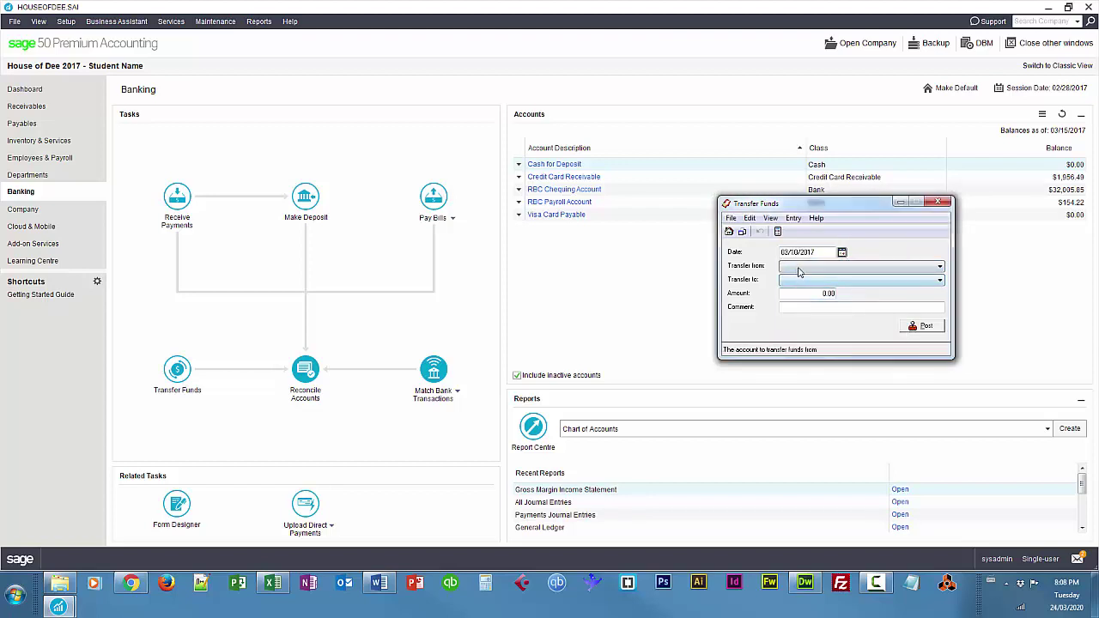
Enter a 6,000.00 transfer from RBC Chequing Account to RBC Payroll Account with the comment "to cover payroll"
{"action": "left_click", "coordinate": [799, 272]}
{"action": "left_click", "coordinate": [816, 289]}
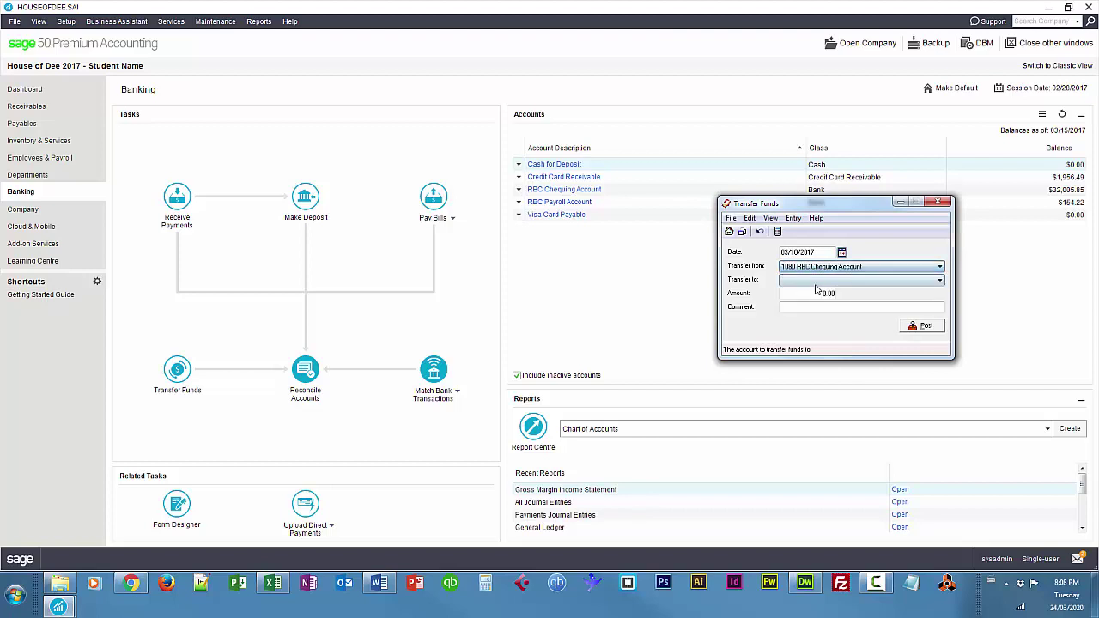
{"action": "left_click", "coordinate": [809, 281]}
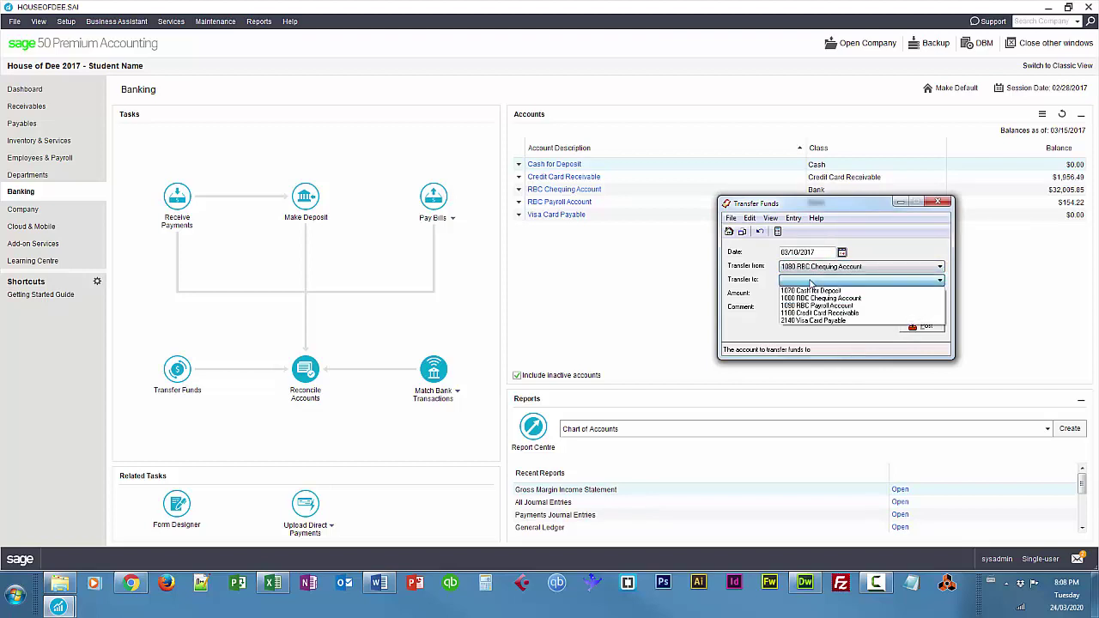
{"action": "left_click", "coordinate": [829, 306]}
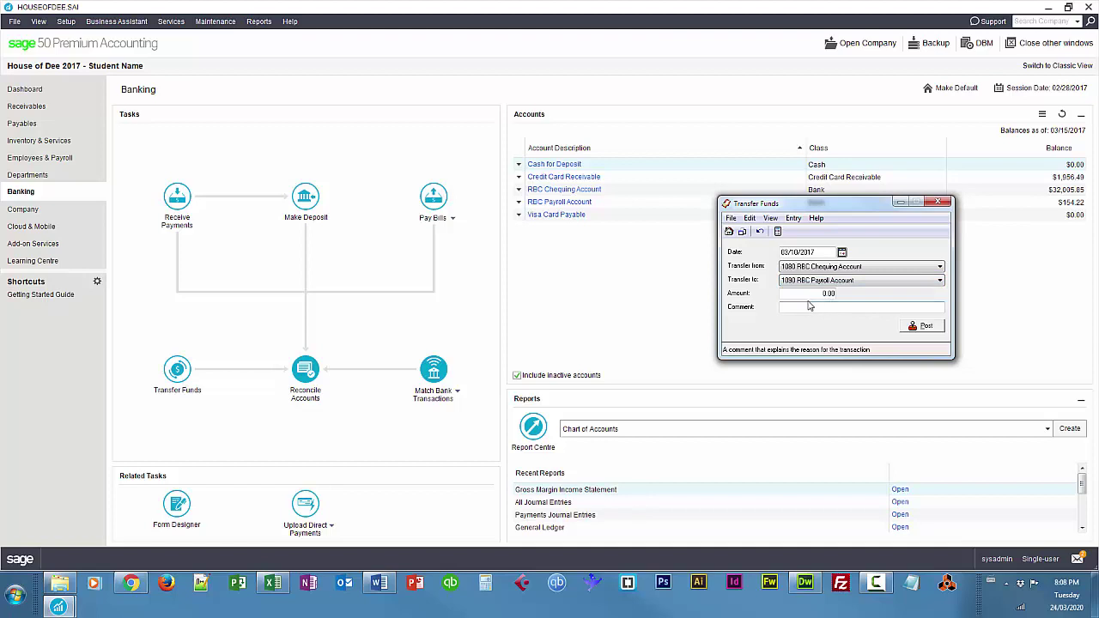
{"action": "left_click", "coordinate": [817, 295]}
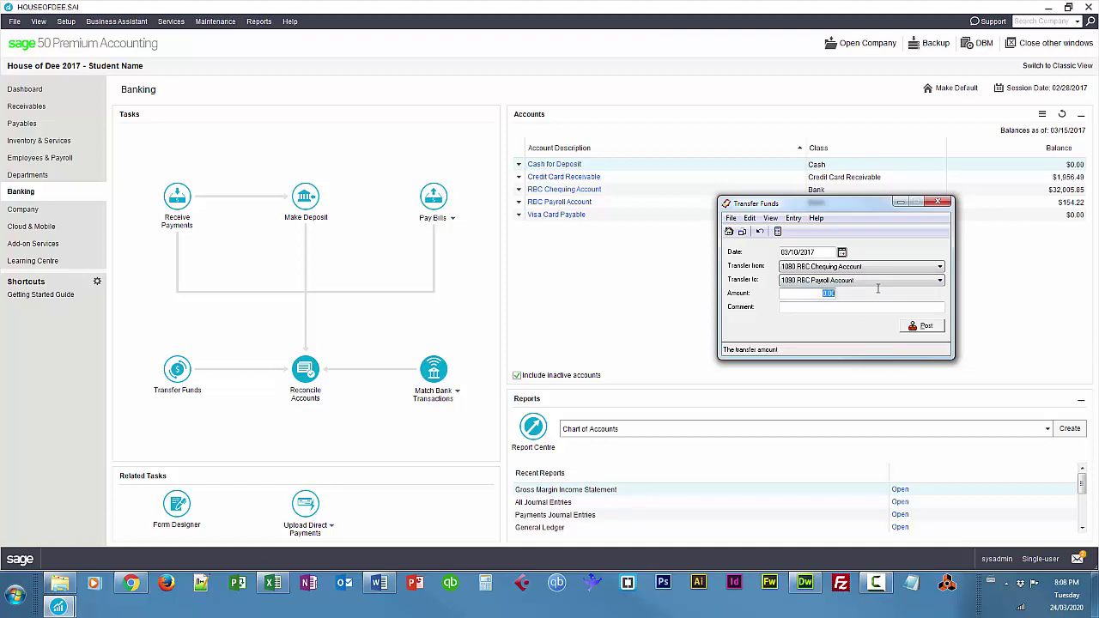
{"action": "type", "text": "6000"}
{"action": "key", "text": "Tab"}
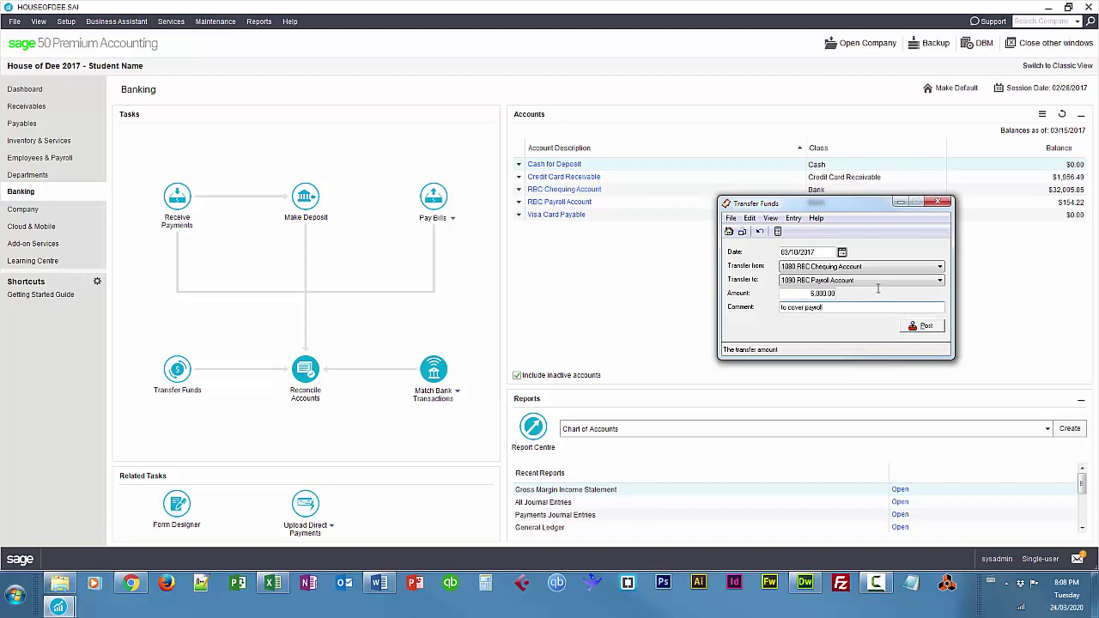
Post the funds transfer, accepting the date confirmation, and close the Transfer Funds window
{"action": "left_click", "coordinate": [922, 326]}
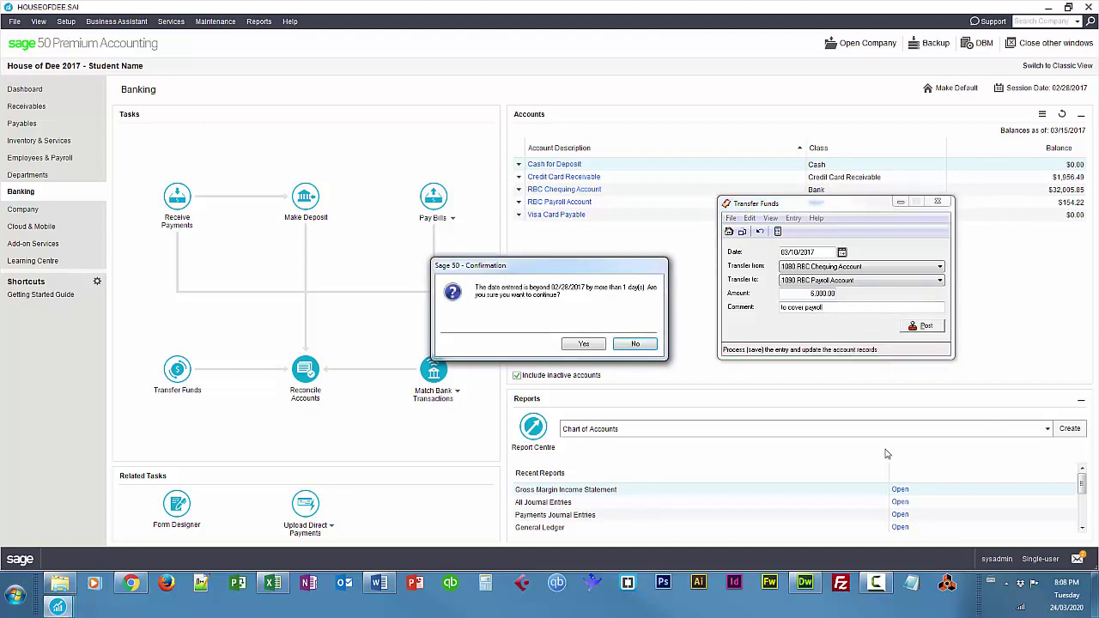
{"action": "left_click", "coordinate": [584, 344]}
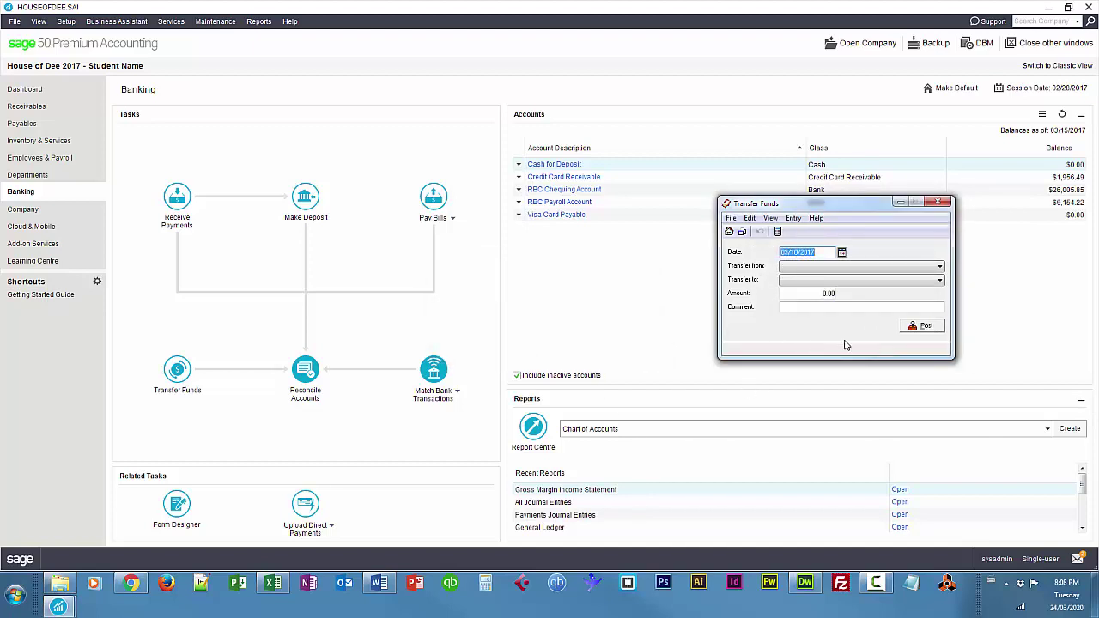
{"action": "left_click", "coordinate": [939, 202]}
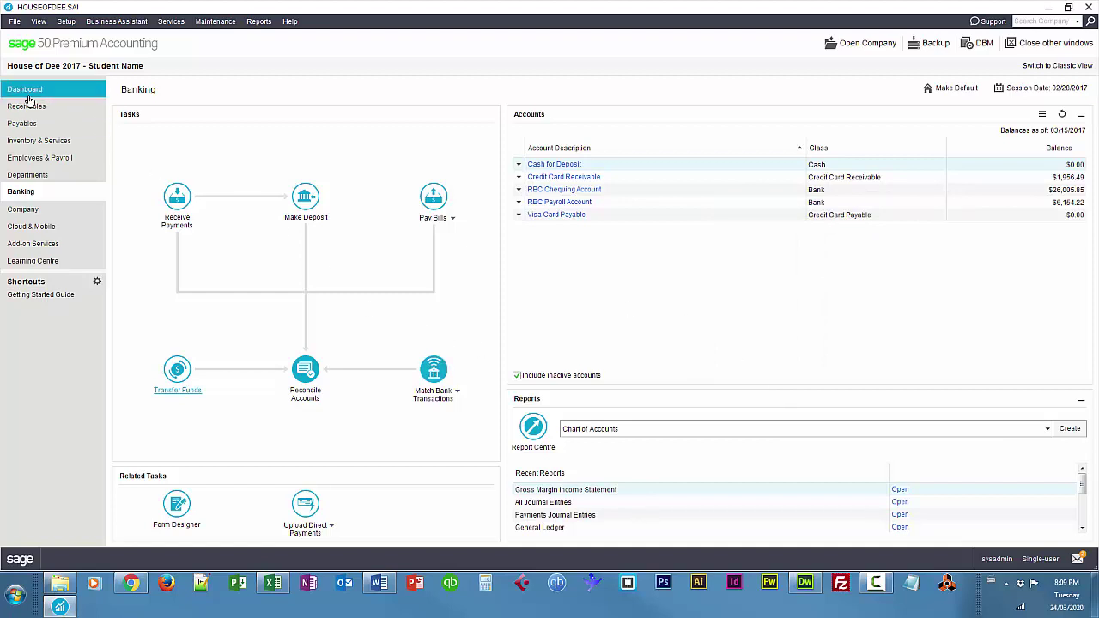
Open a payroll cheque run for multiple employees from the Employees & Payroll module
{"action": "left_click", "coordinate": [33, 158]}
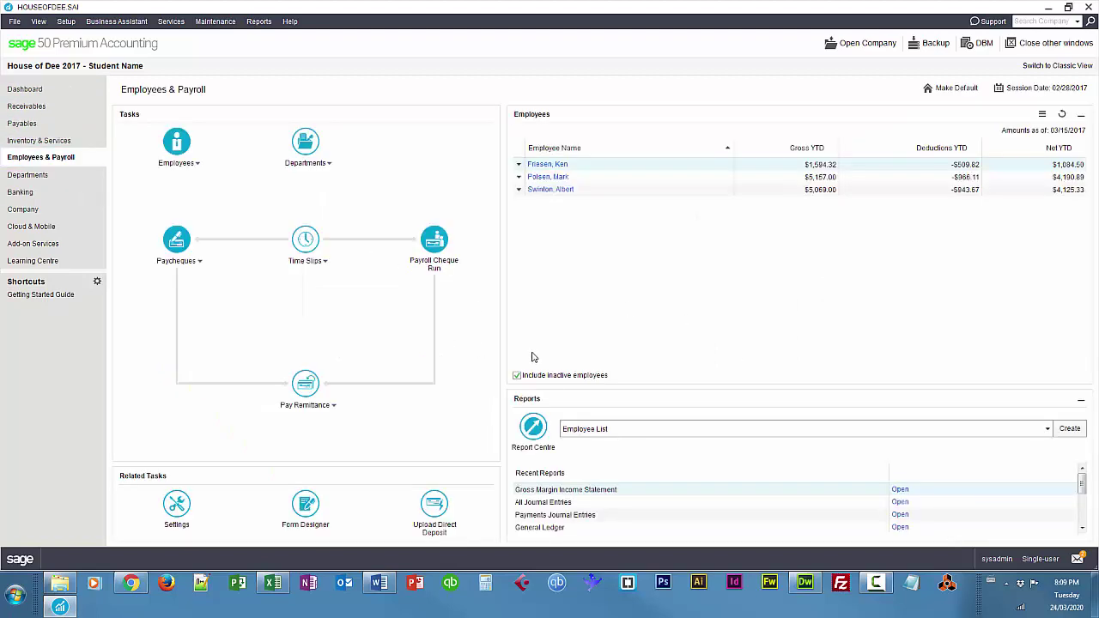
{"action": "left_click", "coordinate": [437, 245]}
{"action": "left_click_drag", "start_coordinate": [521, 96], "coordinate": [734, 109]}
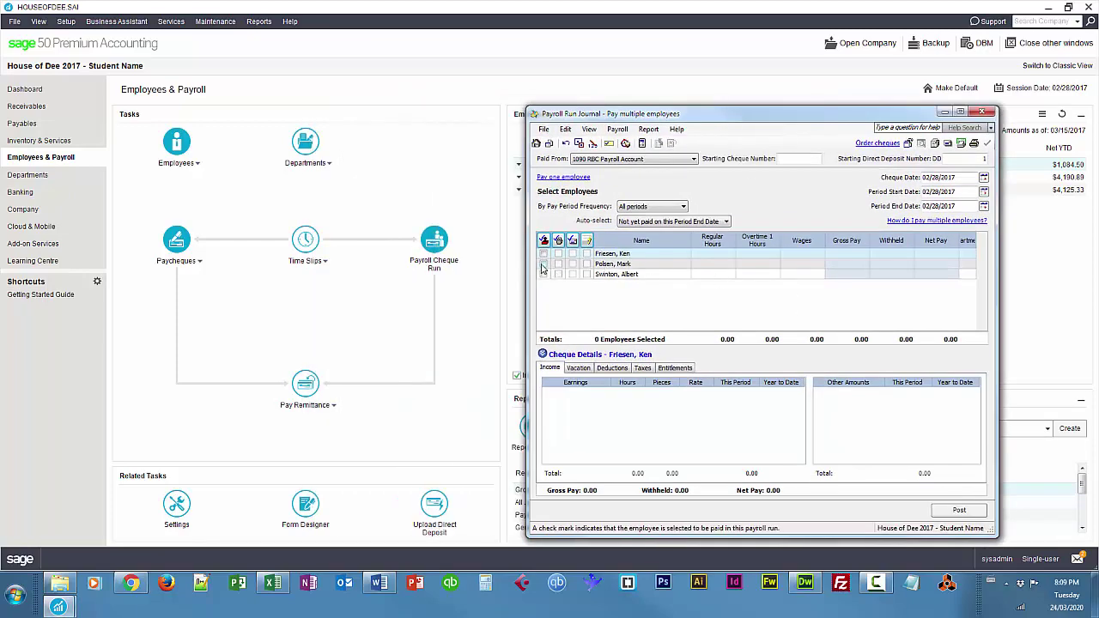
Select the second and third listed employees for payment and set the second employee's hours to 71 regular and 2 overtime
{"action": "left_click", "coordinate": [543, 263]}
{"action": "left_click", "coordinate": [543, 274]}
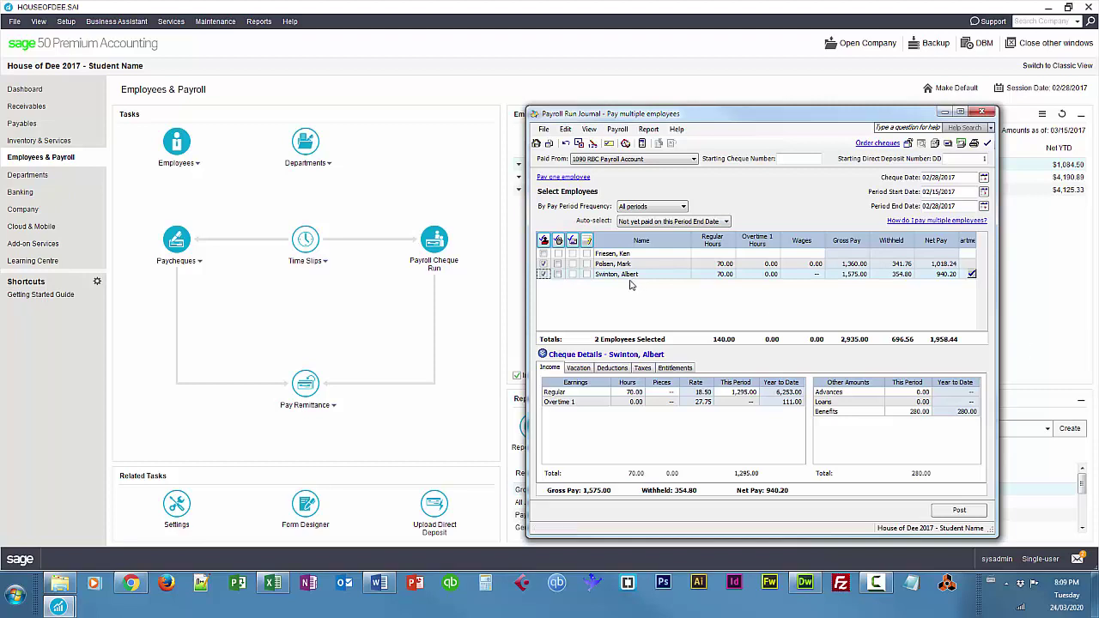
{"action": "left_click", "coordinate": [725, 264]}
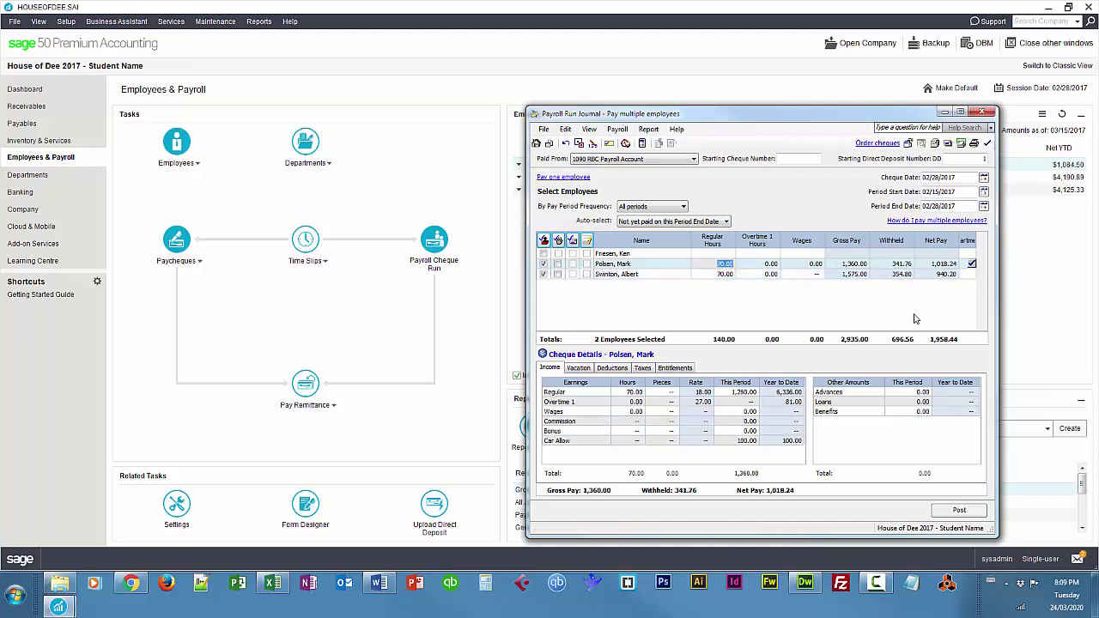
{"action": "type", "text": "71"}
{"action": "key", "text": "Tab"}
{"action": "type", "text": "2"}
{"action": "key", "text": "Tab"}
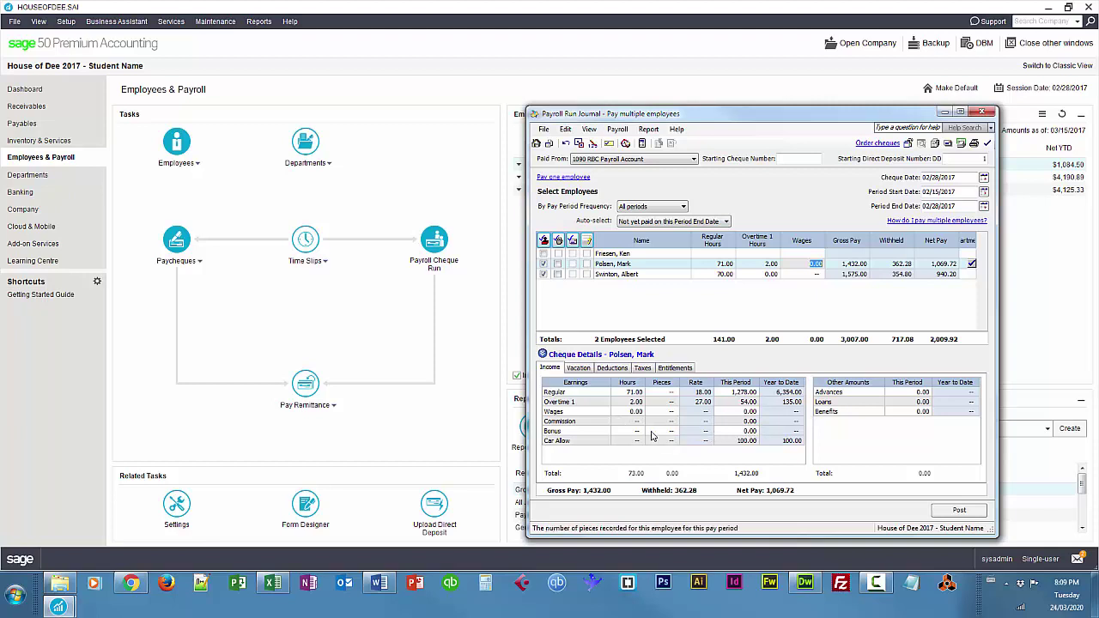
Enter an 80.00 bonus for the second employee and allocate 100% of that employee's pay to Design Department
{"action": "left_click", "coordinate": [758, 430]}
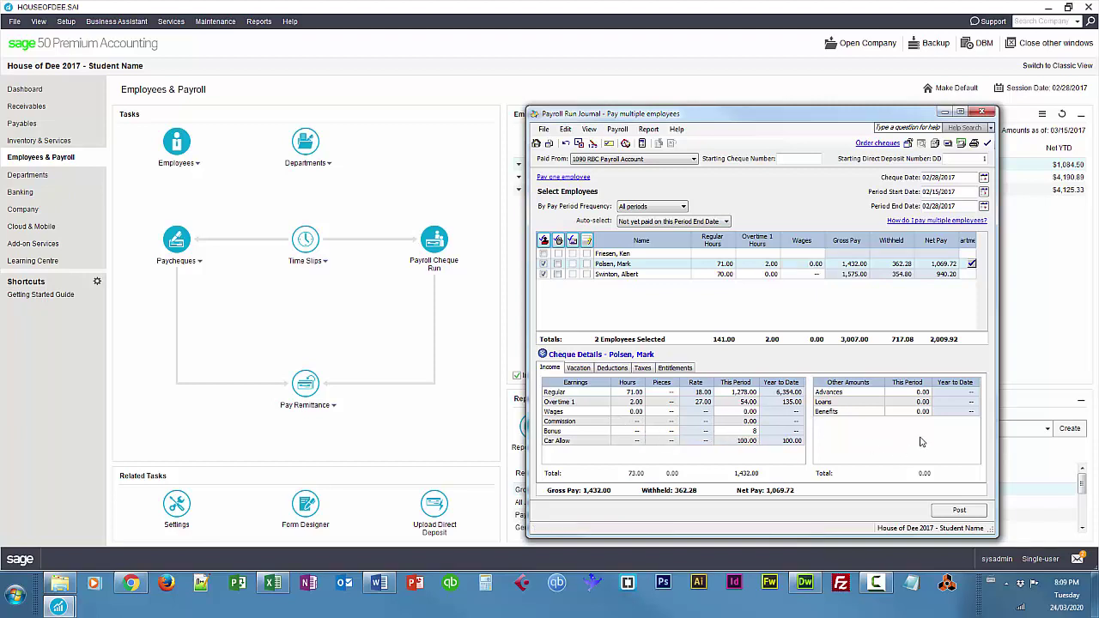
{"action": "key", "text": "Tab"}
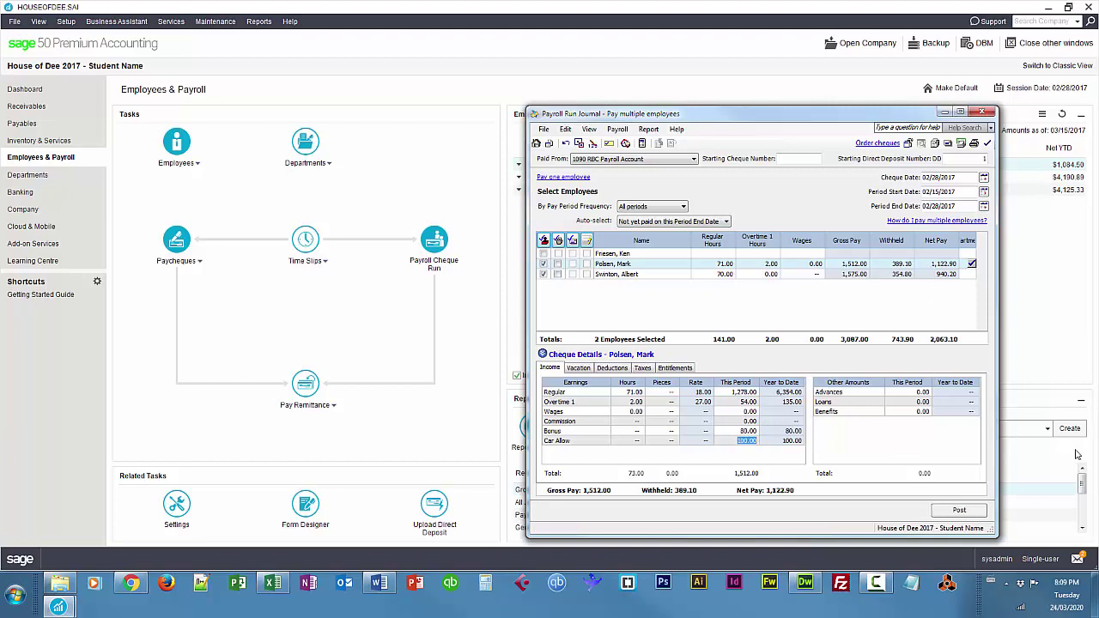
{"action": "double_click", "coordinate": [971, 265]}
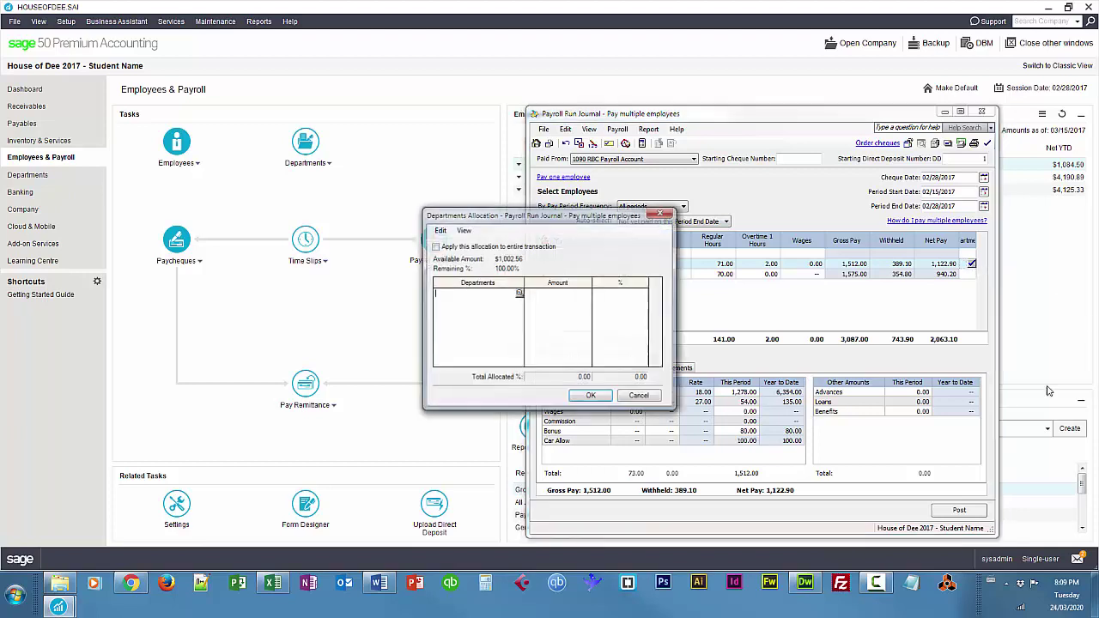
{"action": "left_click", "coordinate": [519, 294]}
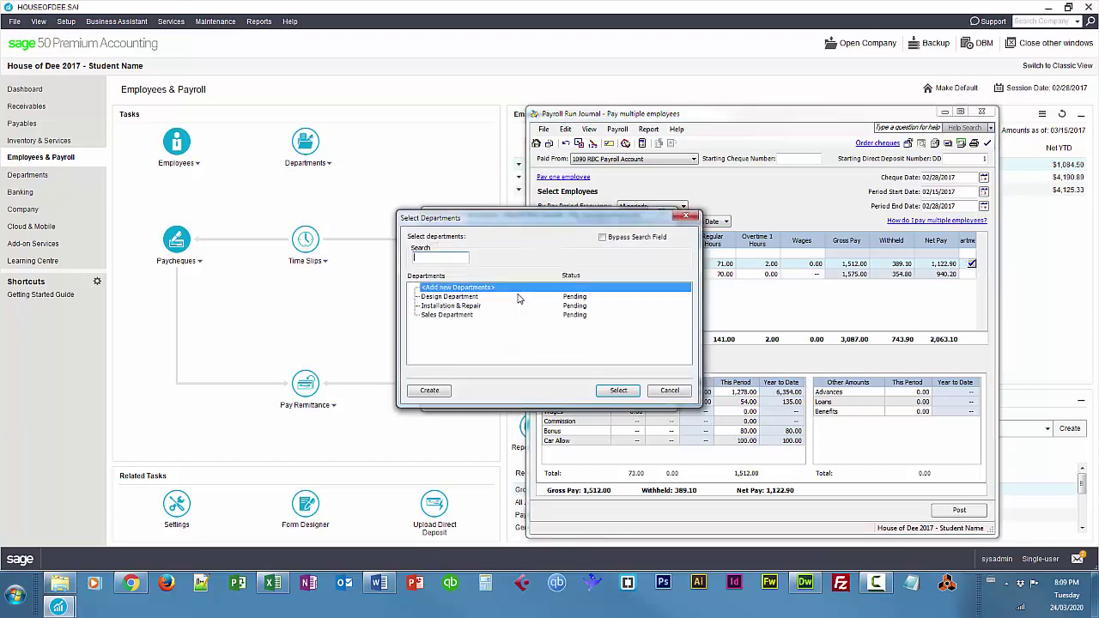
{"action": "left_click", "coordinate": [474, 298]}
{"action": "left_click", "coordinate": [618, 389]}
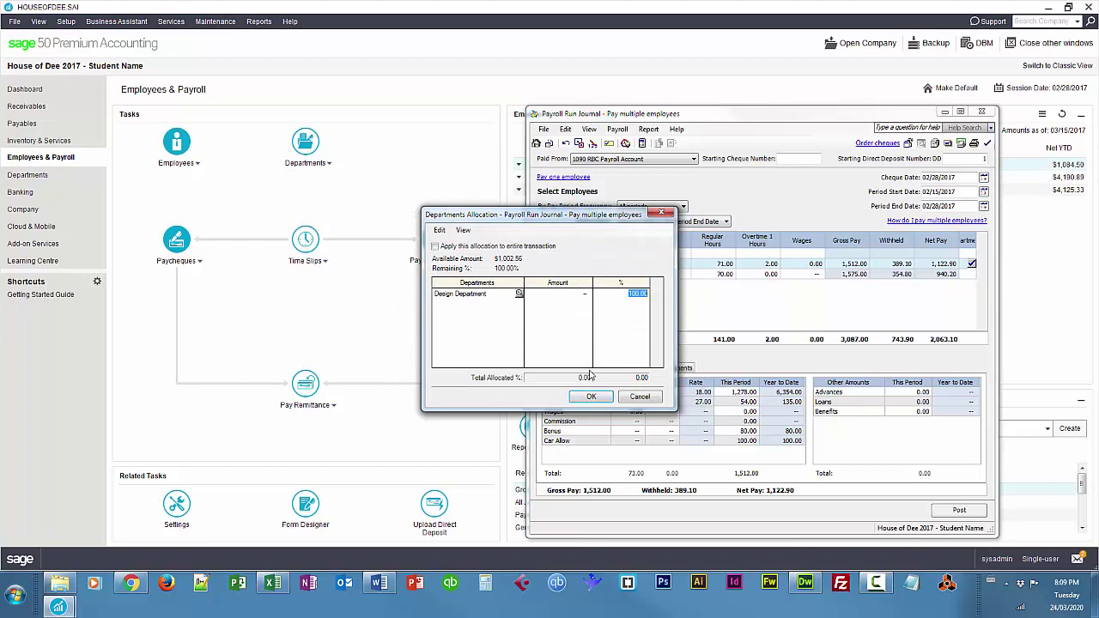
{"action": "left_click", "coordinate": [591, 396]}
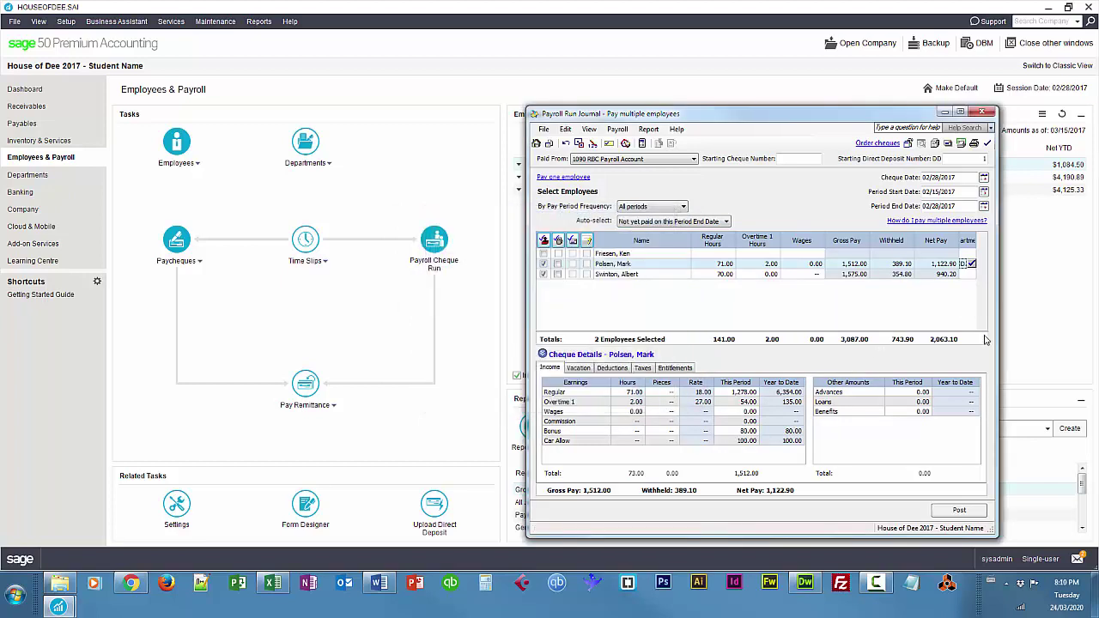
Compare the income details of the two employees selected for the payroll run
{"action": "left_click", "coordinate": [615, 277]}
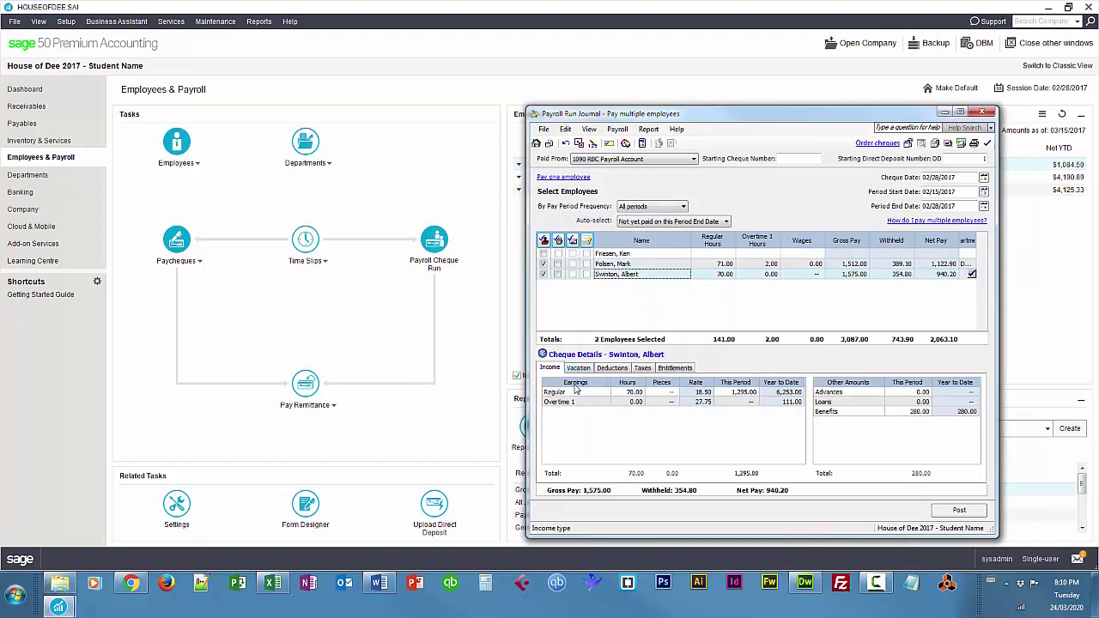
{"action": "left_click", "coordinate": [657, 264]}
{"action": "left_click", "coordinate": [650, 275]}
{"action": "left_click", "coordinate": [659, 264]}
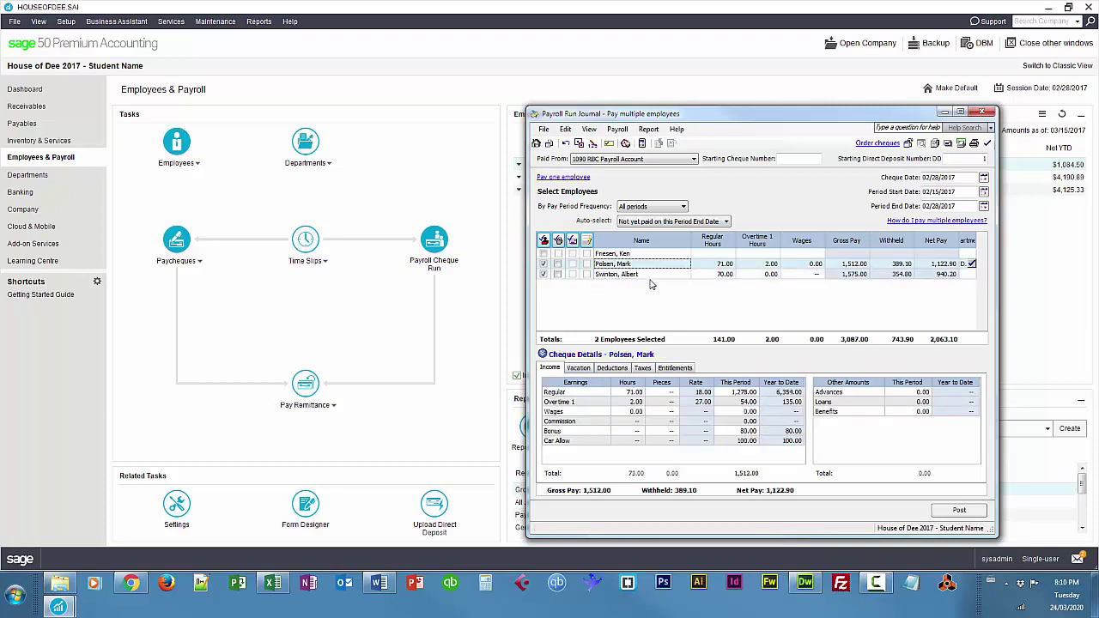
{"action": "left_click", "coordinate": [652, 275]}
{"action": "left_click", "coordinate": [658, 264]}
{"action": "left_click", "coordinate": [656, 274]}
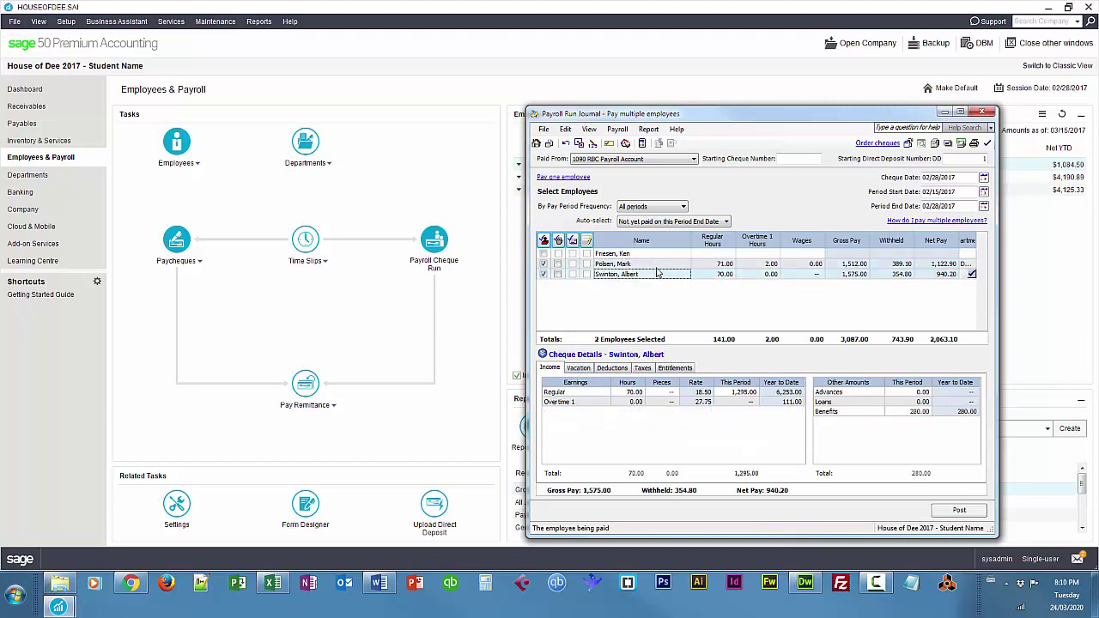
{"action": "left_click", "coordinate": [659, 265]}
{"action": "left_click", "coordinate": [656, 273]}
Set the third listed employee's hours to 69 regular and 1 overtime
{"action": "left_click", "coordinate": [637, 392]}
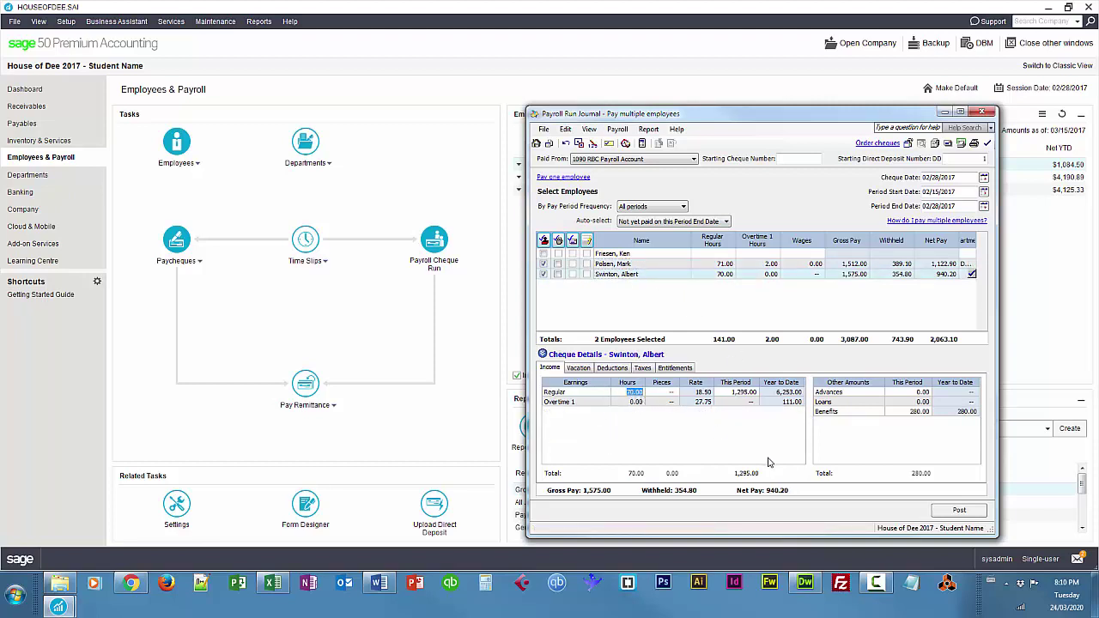
{"action": "type", "text": "69"}
{"action": "key", "text": "Tab"}
{"action": "type", "text": "1"}
{"action": "key", "text": "Tab"}
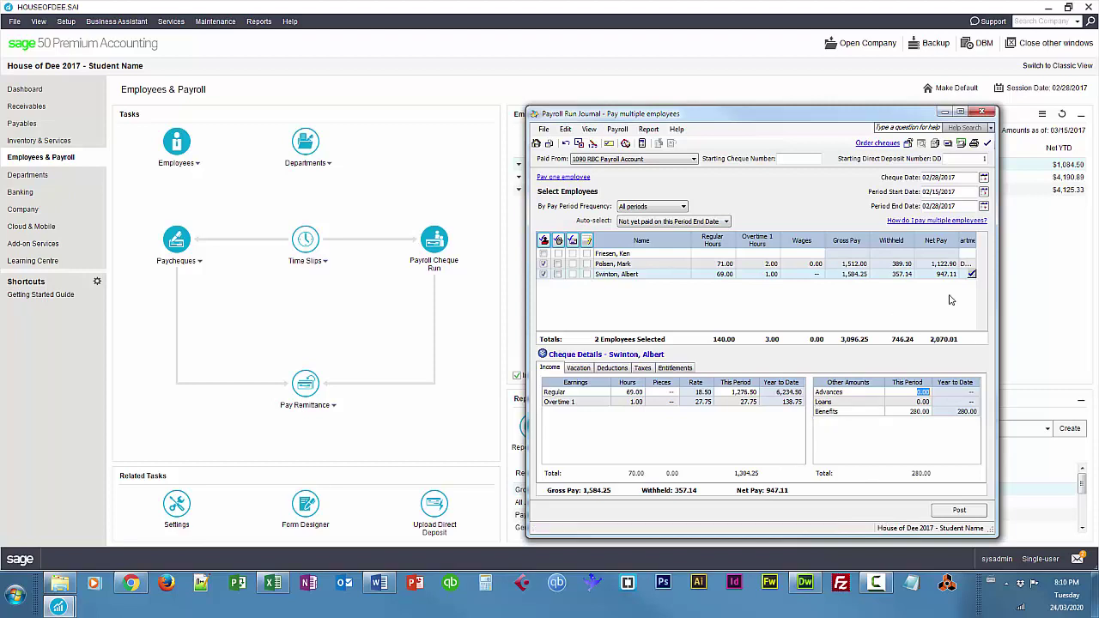
Allocate the third employee's pay 60% to Sales Department and the remaining 40% to Installation & Repair
{"action": "double_click", "coordinate": [971, 275]}
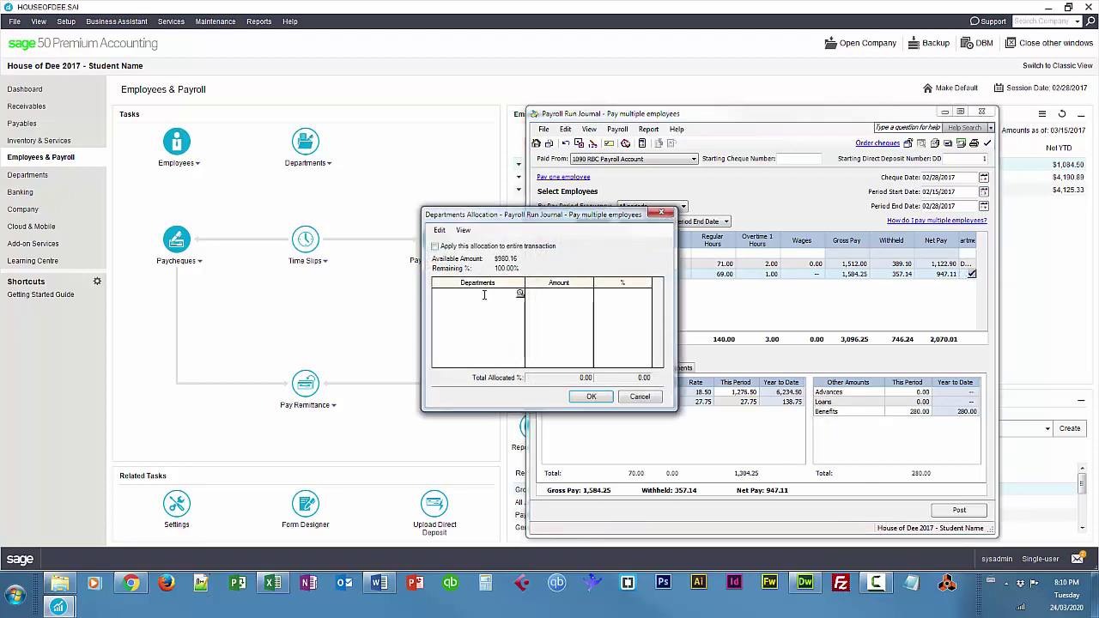
{"action": "left_click", "coordinate": [520, 295]}
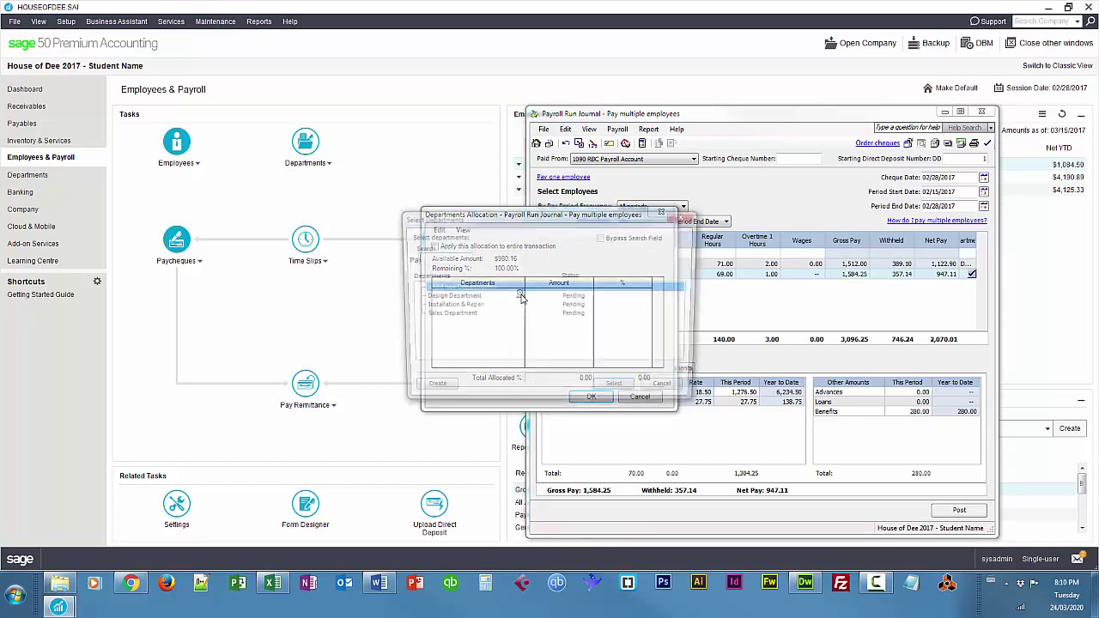
{"action": "left_click", "coordinate": [446, 314]}
{"action": "left_click", "coordinate": [616, 390]}
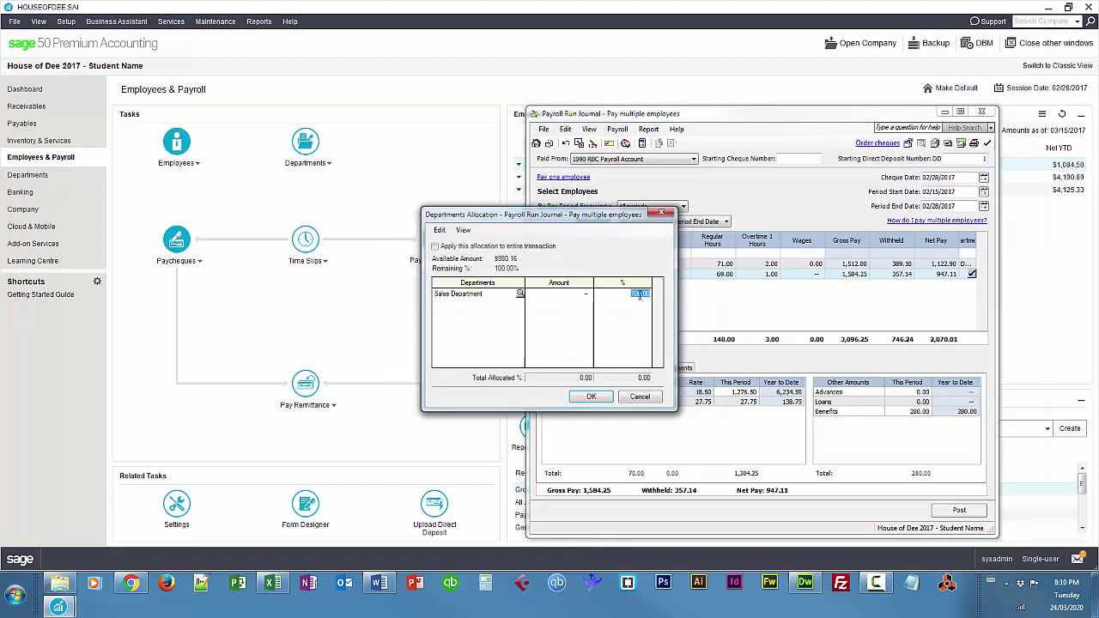
{"action": "type", "text": "60"}
{"action": "key", "text": "Tab"}
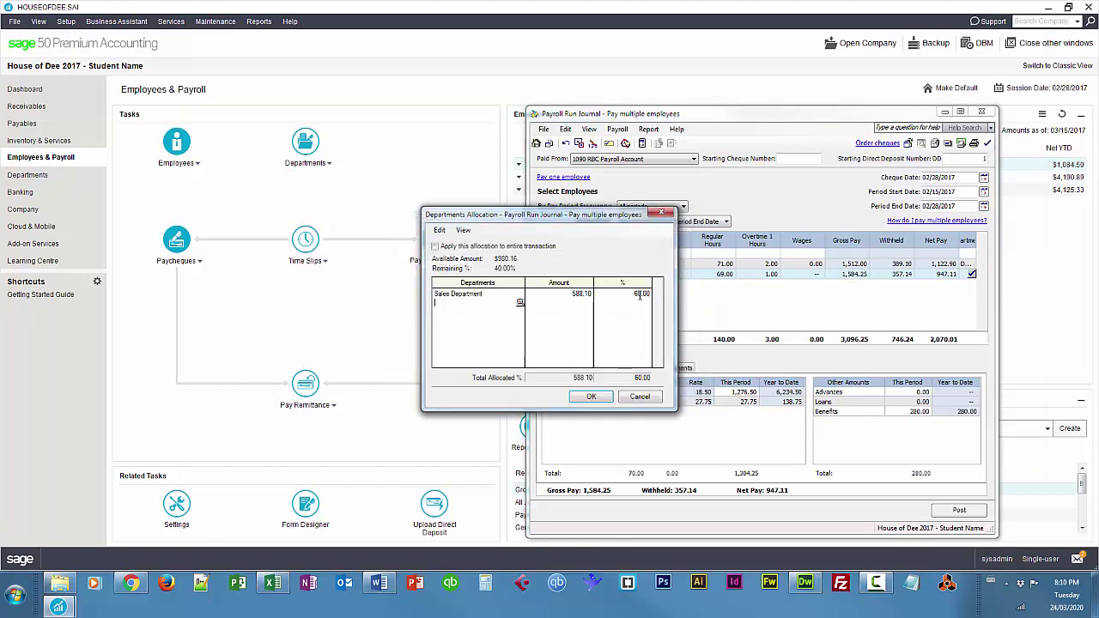
{"action": "left_click", "coordinate": [520, 303]}
{"action": "left_click", "coordinate": [450, 306]}
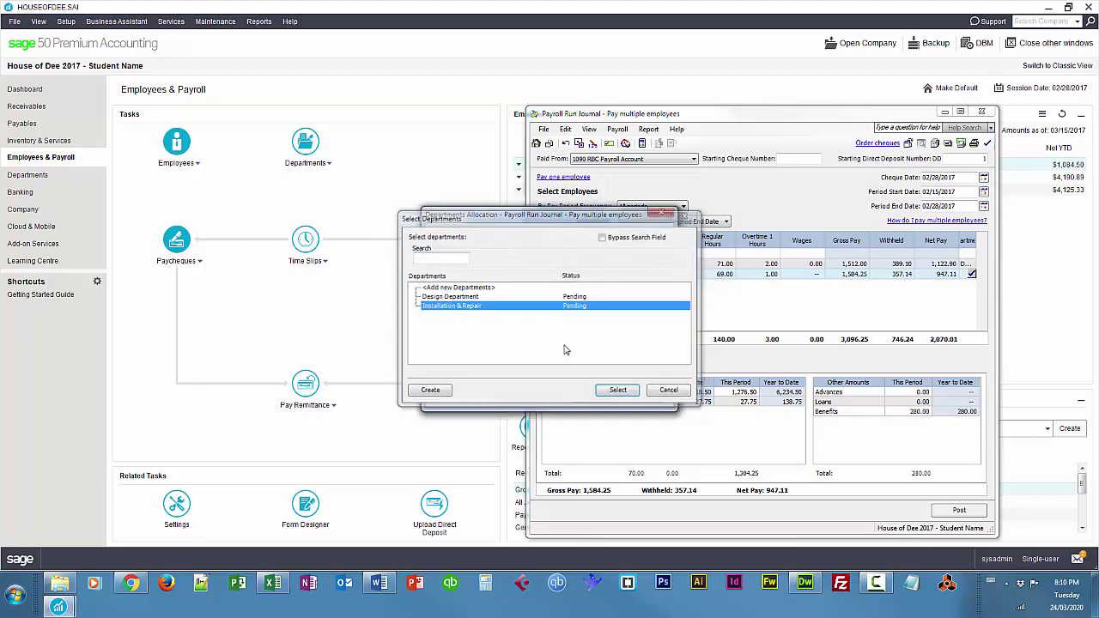
{"action": "left_click", "coordinate": [618, 390]}
{"action": "left_click", "coordinate": [592, 400]}
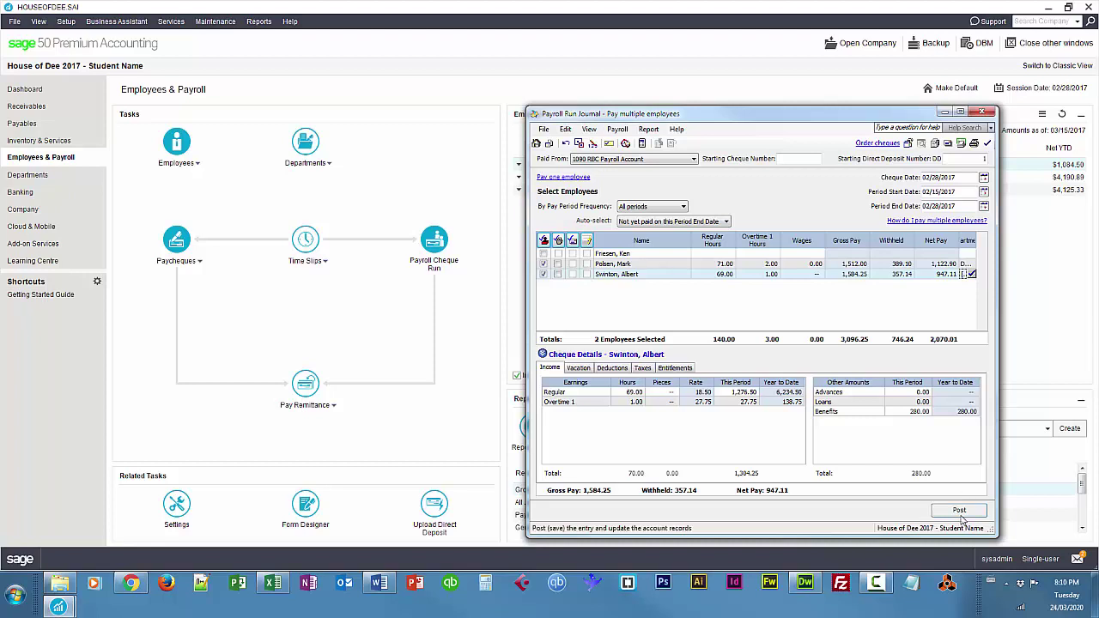
Set the starting cheque number to 46, post the payroll run despite the formula date confirmation, and close the journal
{"action": "left_click", "coordinate": [804, 160]}
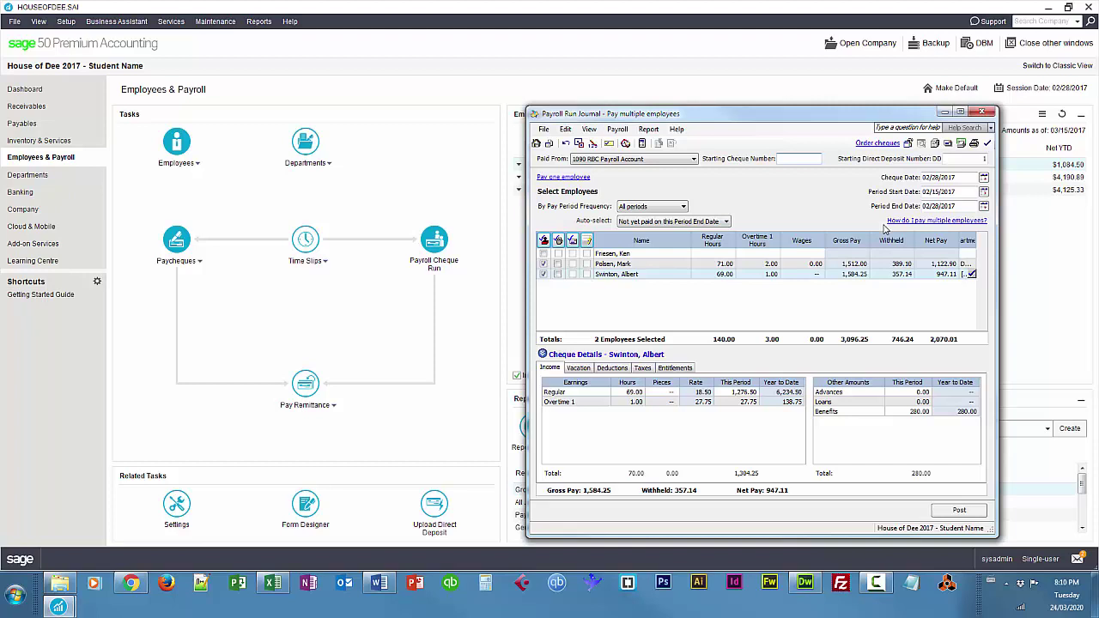
{"action": "key", "text": "Tab"}
{"action": "left_click", "coordinate": [958, 510]}
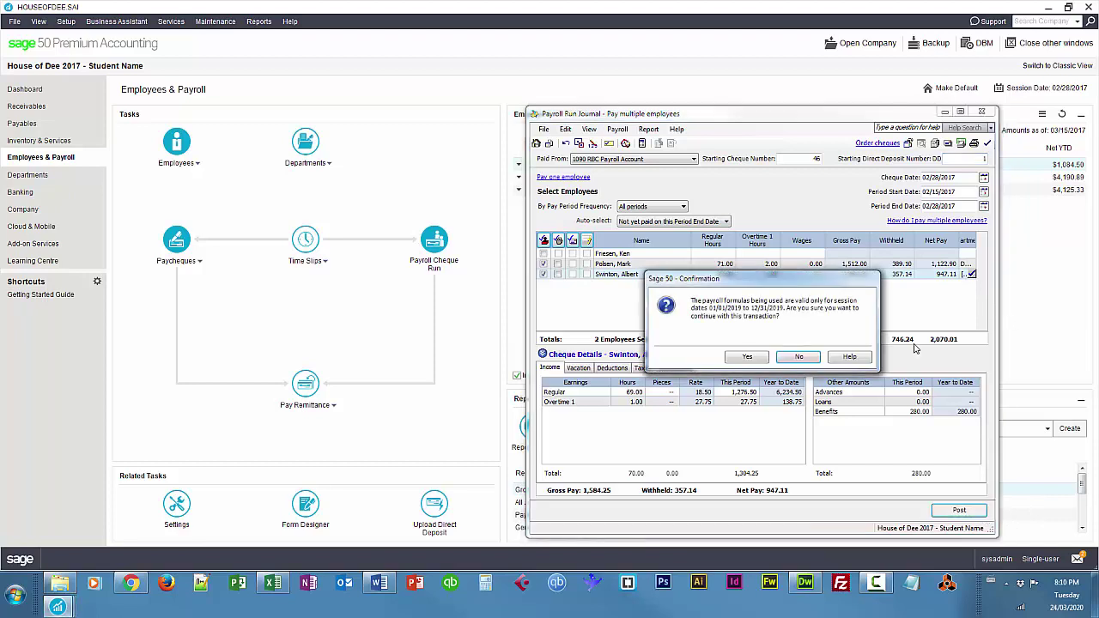
{"action": "left_click", "coordinate": [747, 357]}
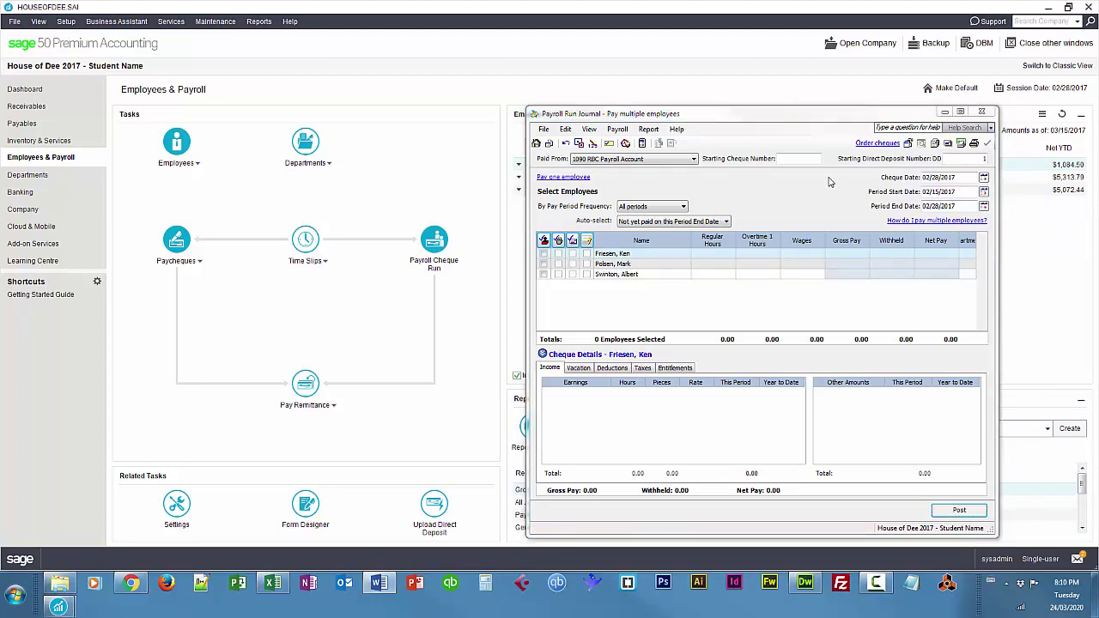
{"action": "left_click", "coordinate": [990, 114]}
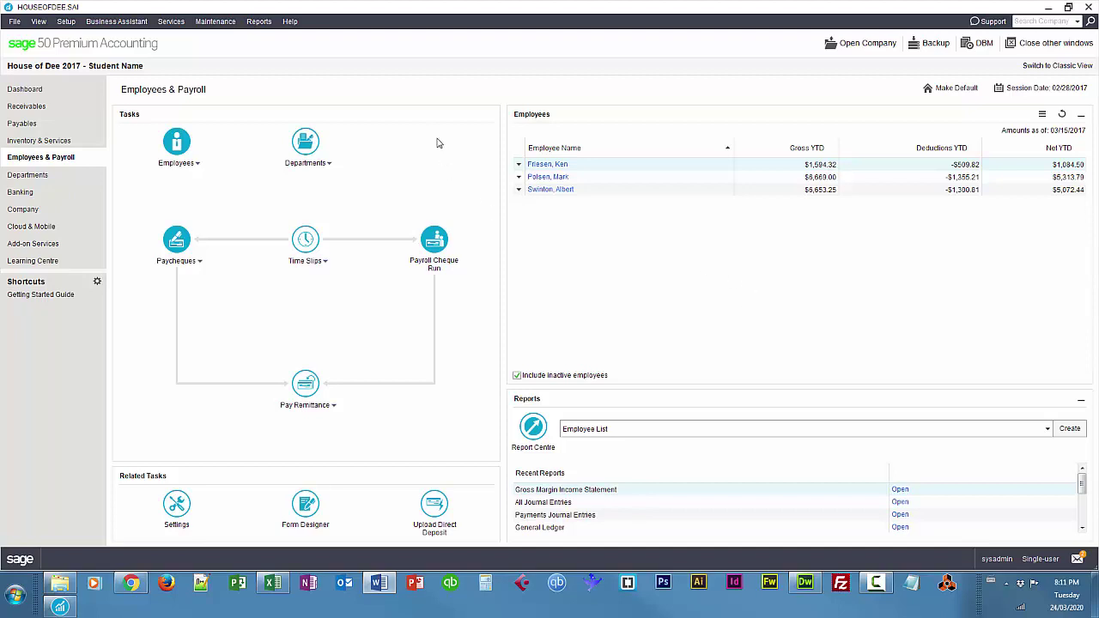
Display the Trial Balance as at 02/28/2017 and narrow its window, placing it clear of the Employees & Payroll tasks
{"action": "left_click", "coordinate": [259, 21]}
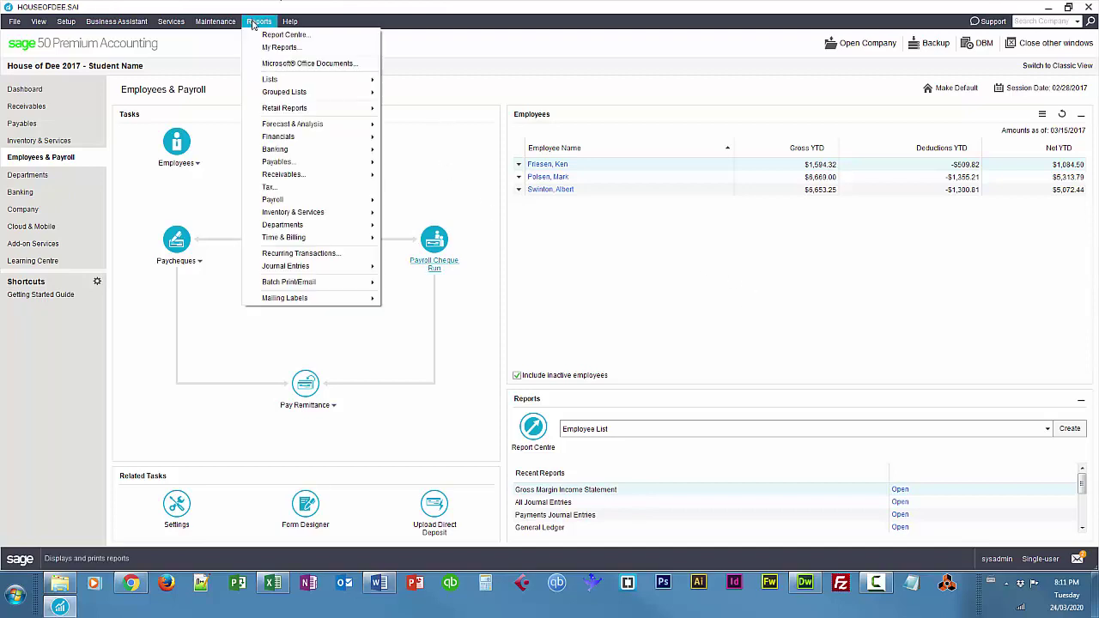
{"action": "mouse_move", "coordinate": [283, 138]}
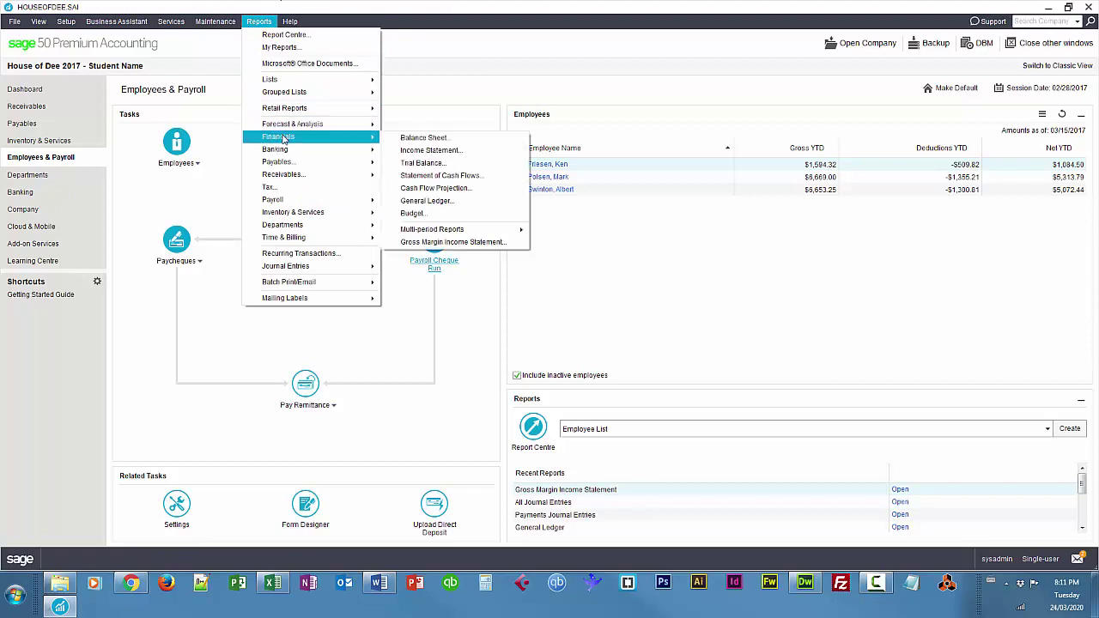
{"action": "left_click", "coordinate": [427, 164]}
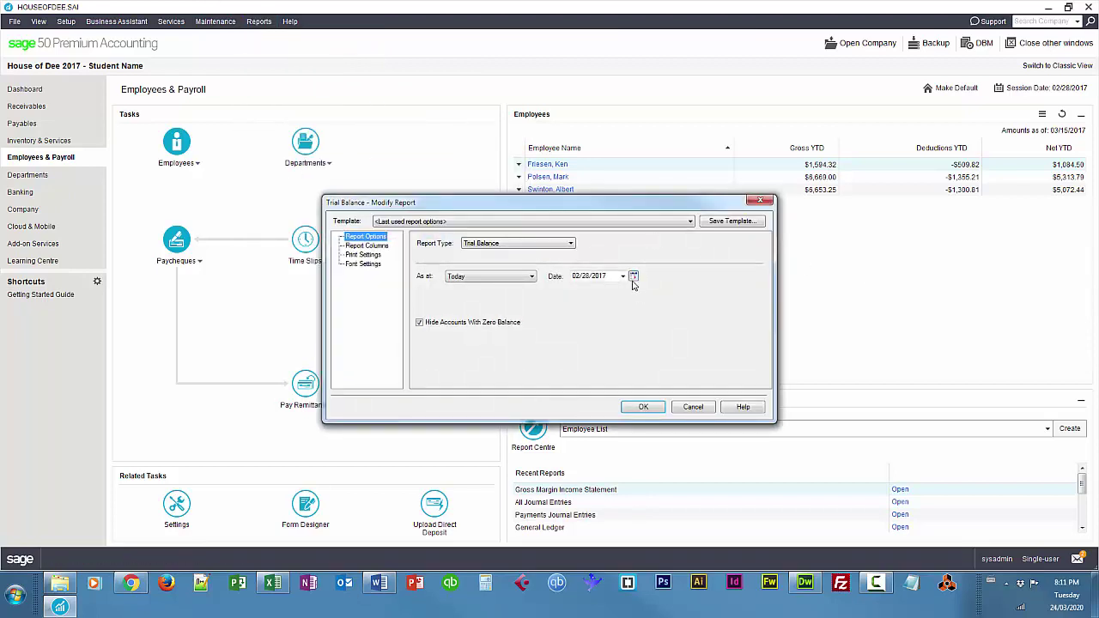
{"action": "left_click", "coordinate": [646, 405]}
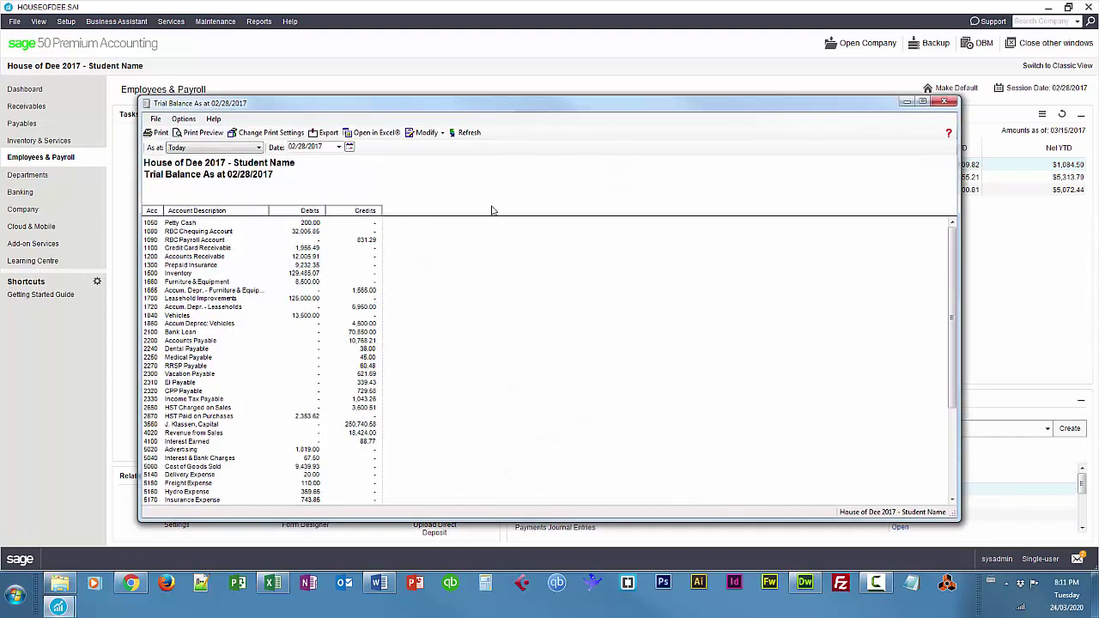
{"action": "left_click_drag", "start_coordinate": [697, 105], "coordinate": [790, 76]}
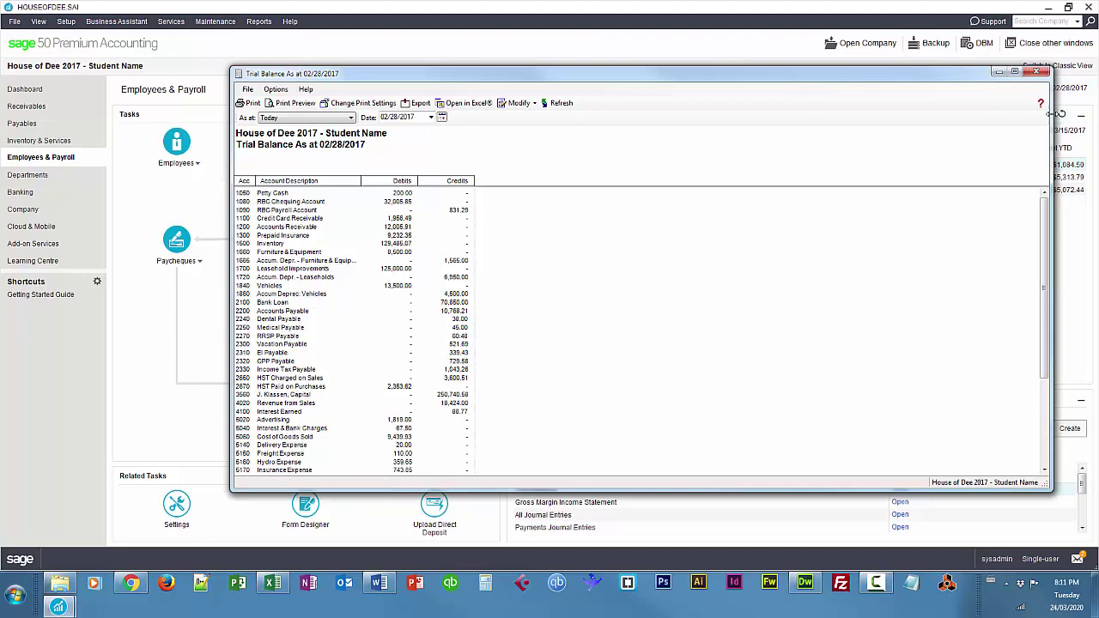
{"action": "left_click_drag", "start_coordinate": [1050, 115], "coordinate": [655, 122]}
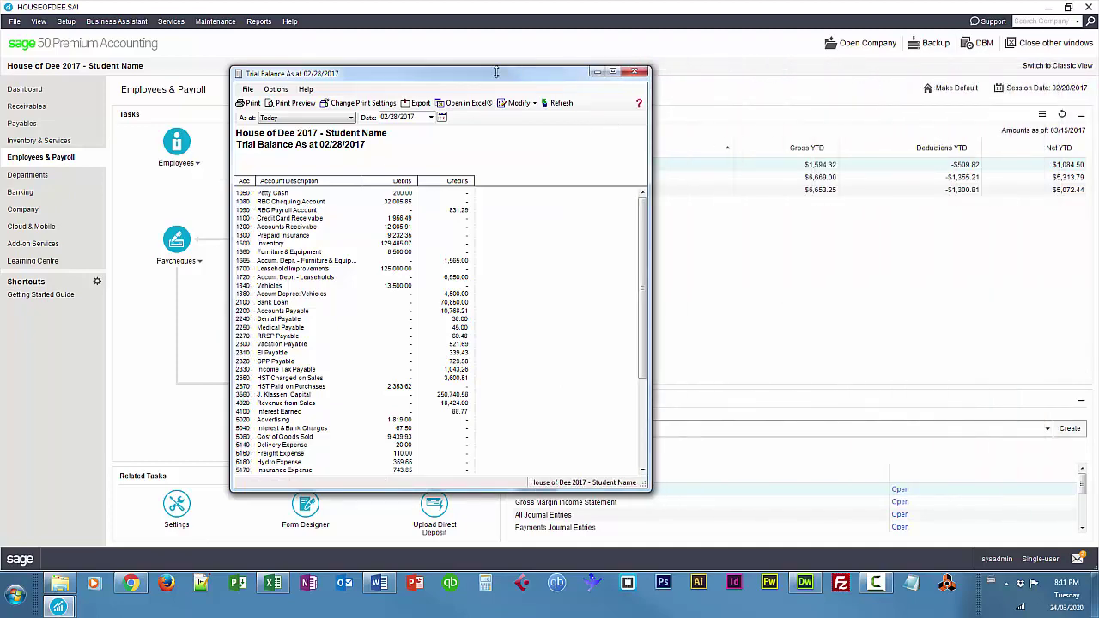
{"action": "left_click_drag", "start_coordinate": [496, 74], "coordinate": [968, 101]}
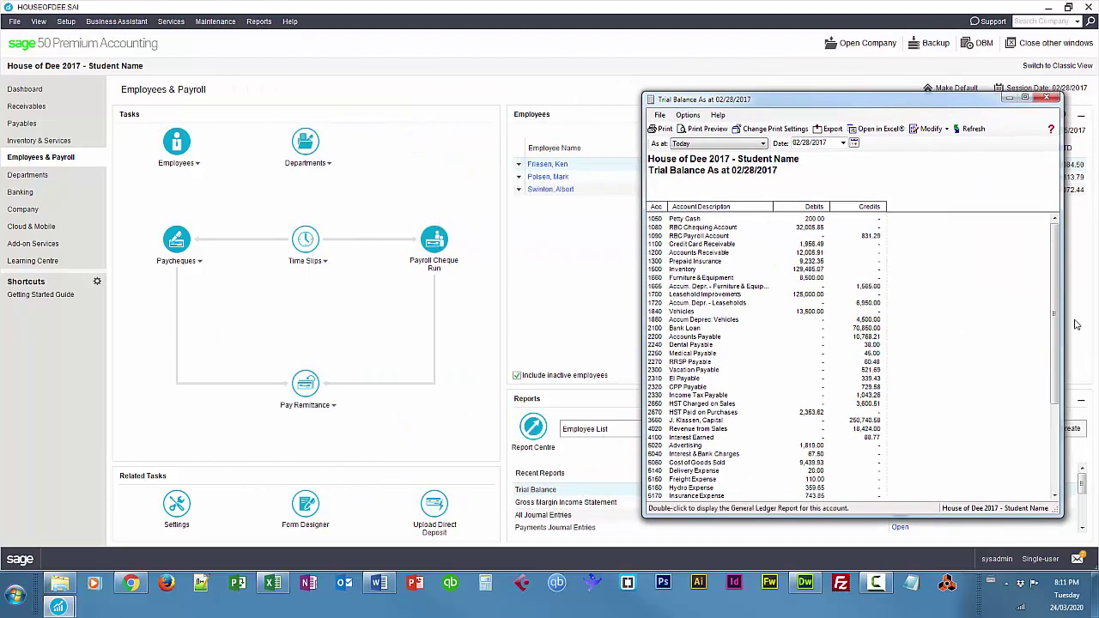
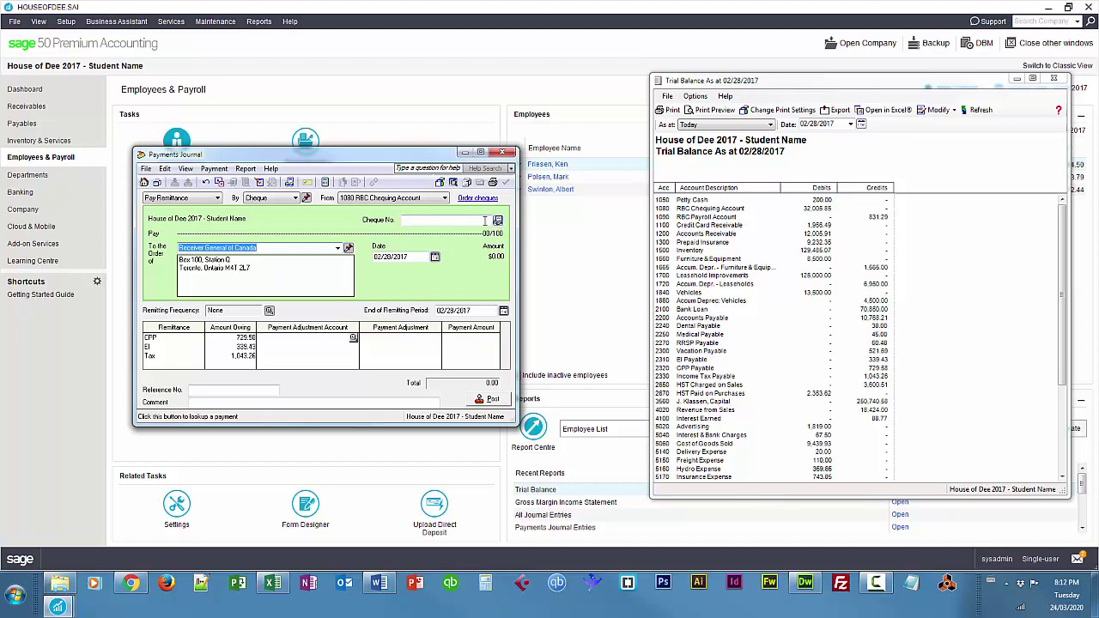
Set the Receiver General remittance's cheque number to 47 and its payment date to 03/14/2017
{"action": "left_click", "coordinate": [467, 220]}
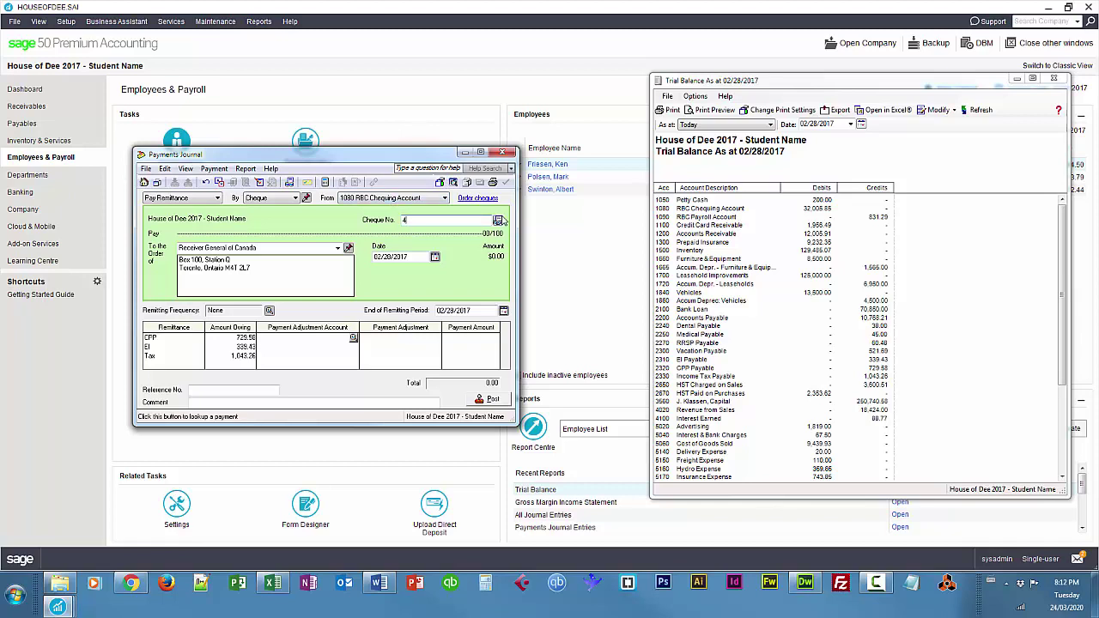
{"action": "type", "text": "7"}
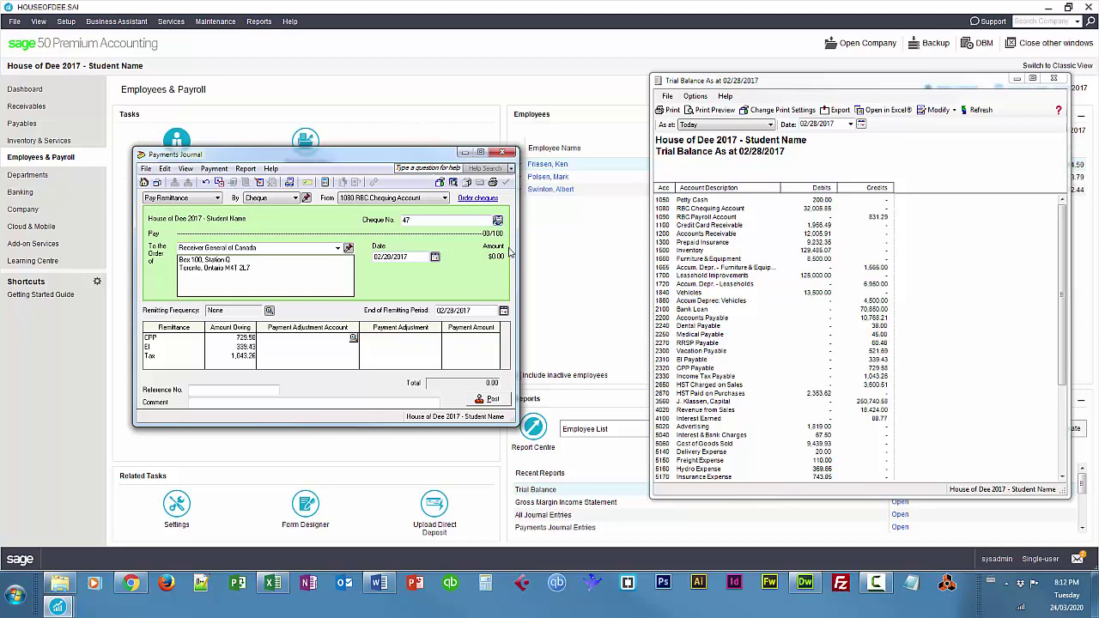
{"action": "left_click", "coordinate": [434, 258]}
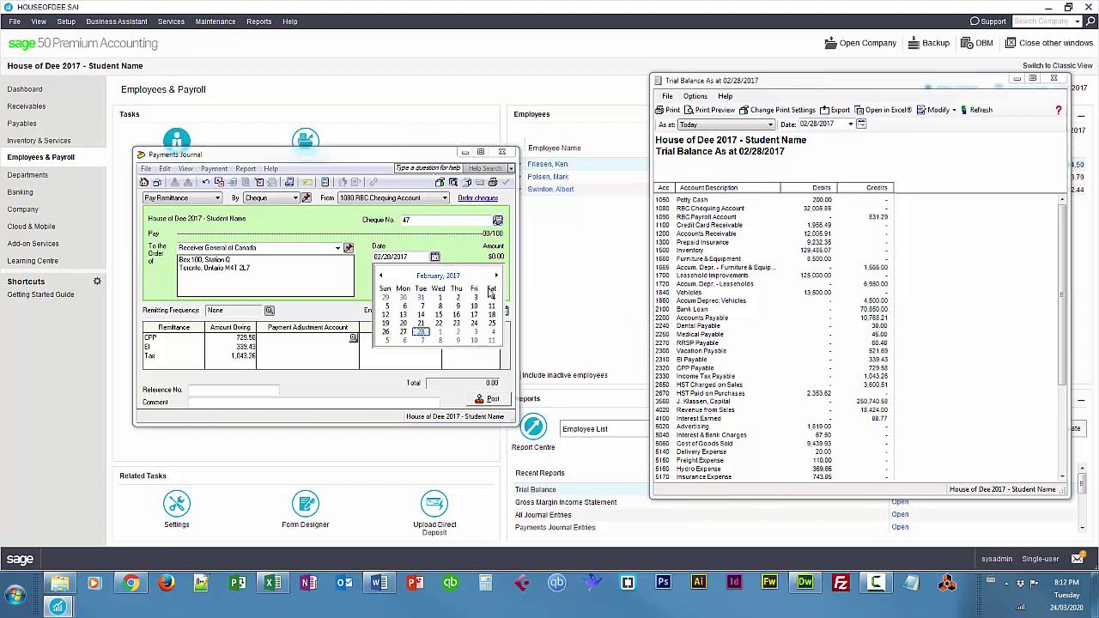
{"action": "left_click", "coordinate": [495, 275]}
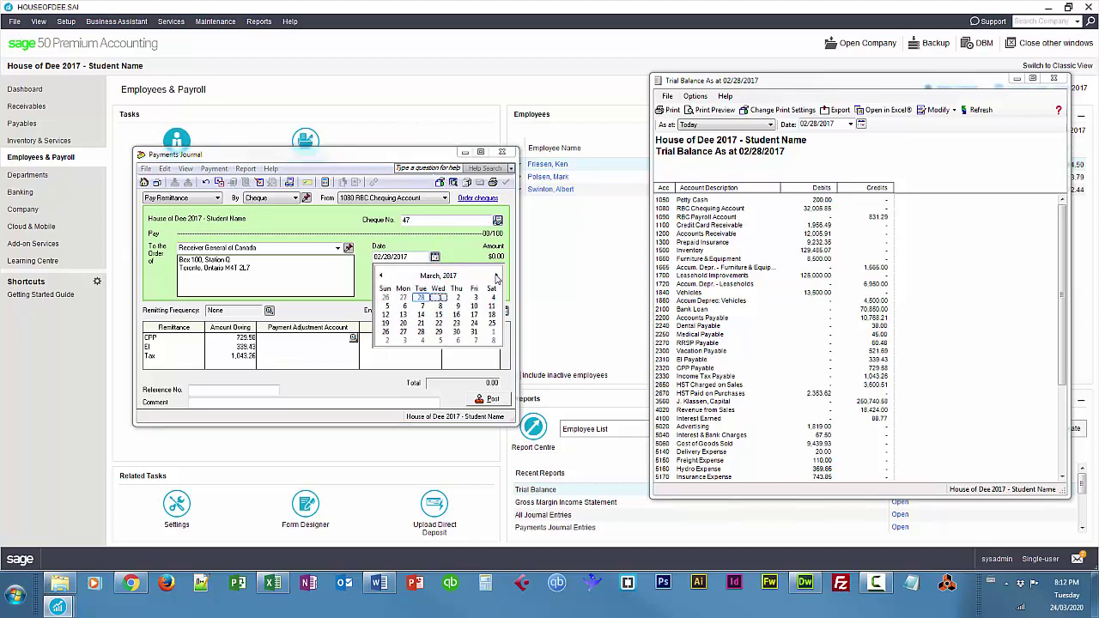
{"action": "left_click", "coordinate": [421, 314]}
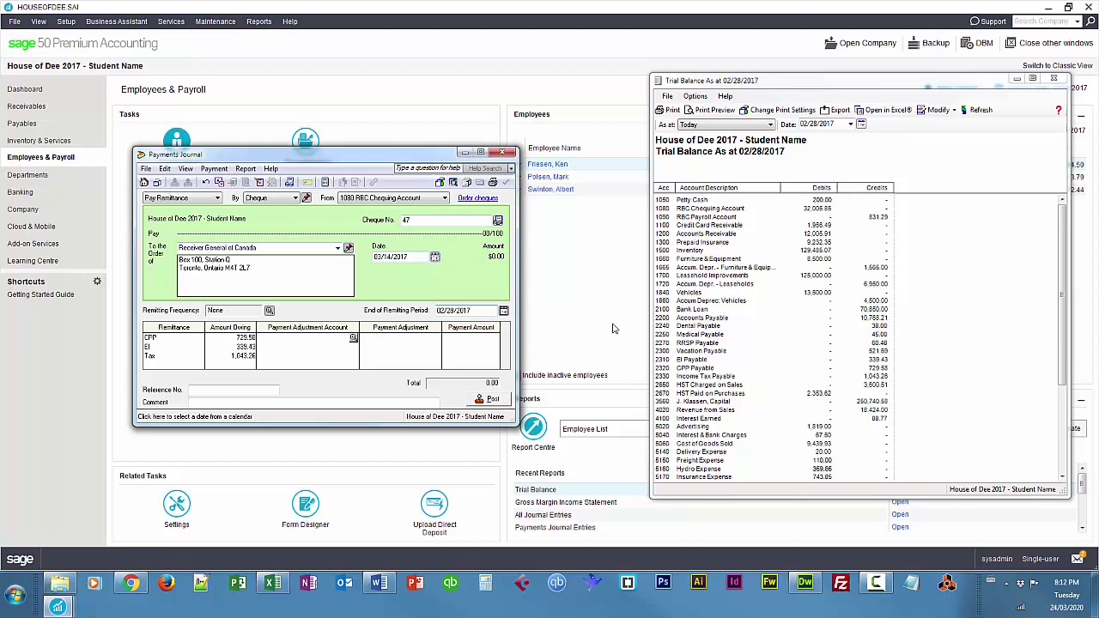
Enter the full amounts owing for CPP, EI and Tax as the remittance payment amounts
{"action": "left_click", "coordinate": [485, 338]}
{"action": "left_click", "coordinate": [487, 347]}
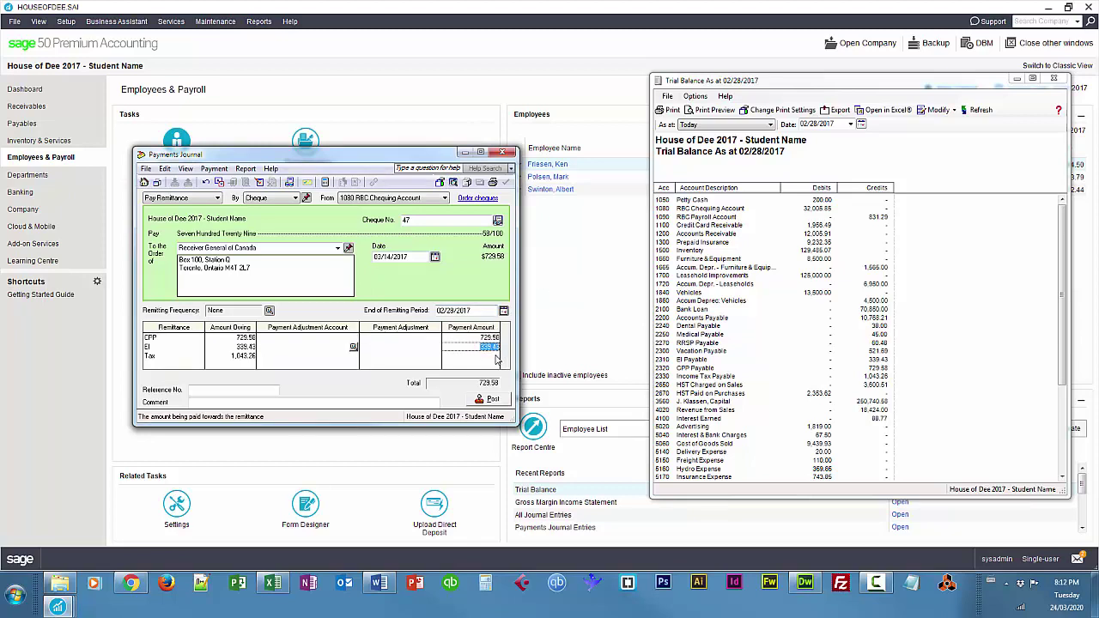
{"action": "left_click", "coordinate": [497, 358]}
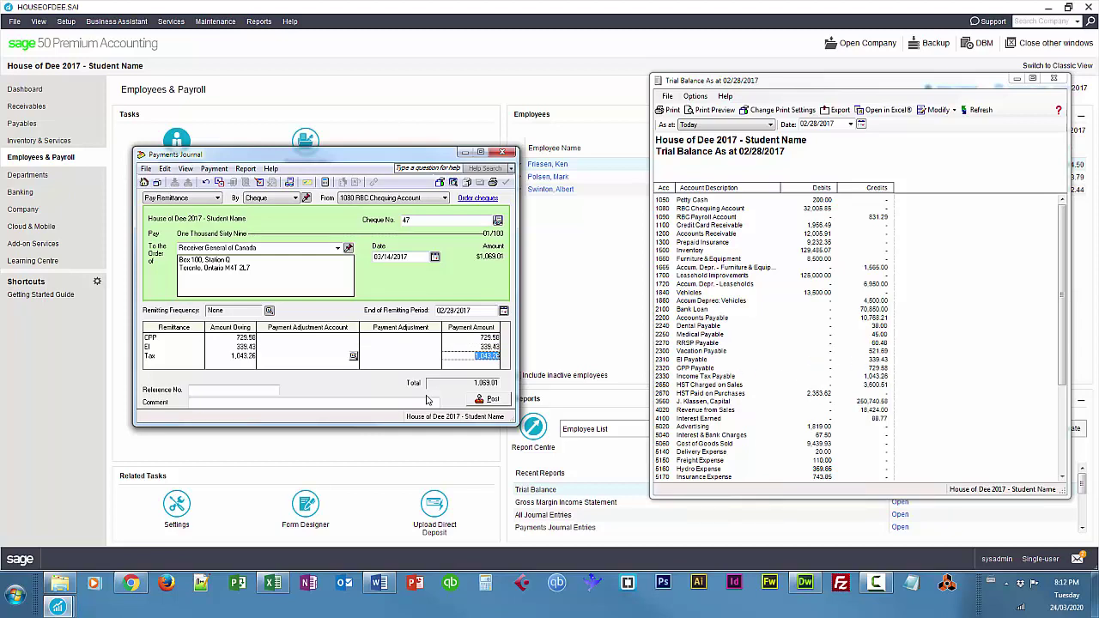
{"action": "key", "text": "Tab"}
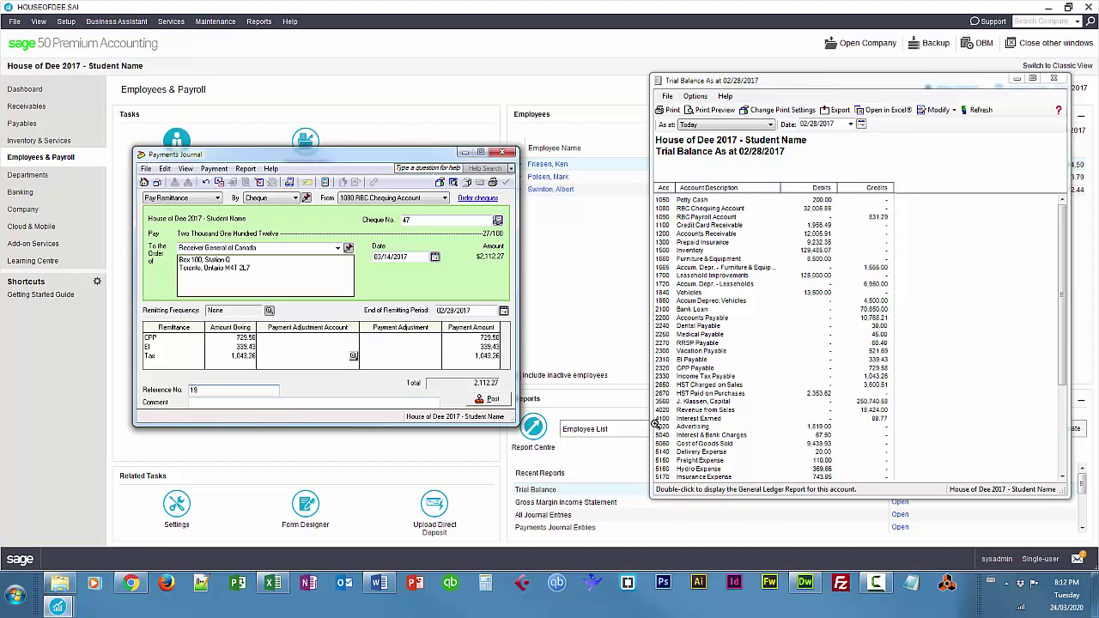
Enter reference number 123456789 and the comment "Feb 2016 payroll remittances" on the remittance
{"action": "key", "text": "BackSpace"}
{"action": "type", "text": "2345678"}
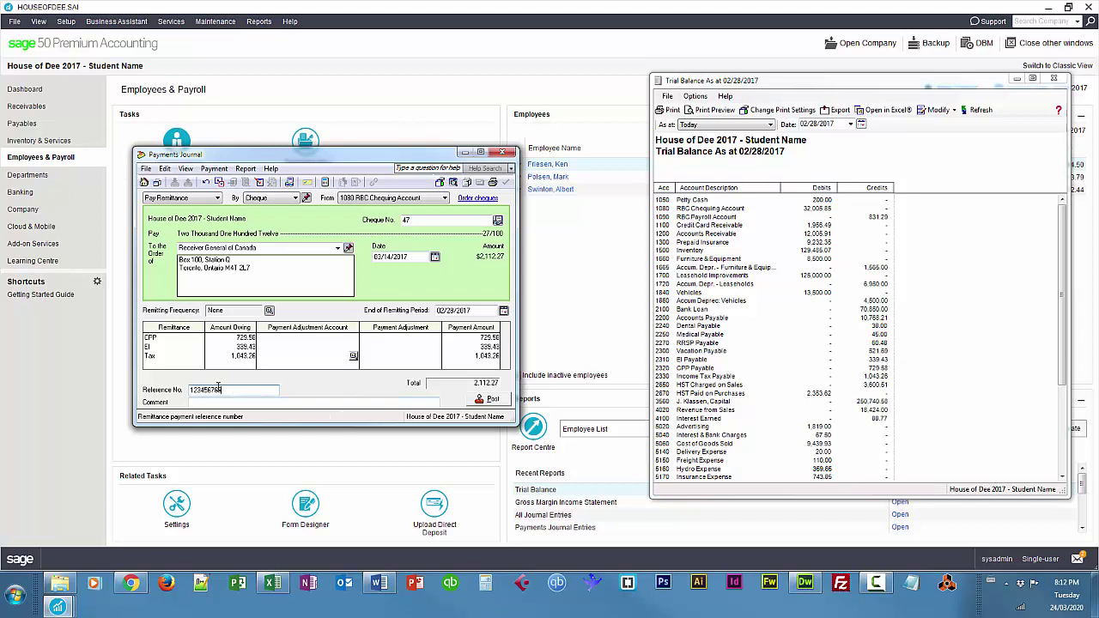
{"action": "type", "text": "9"}
{"action": "key", "text": "Tab"}
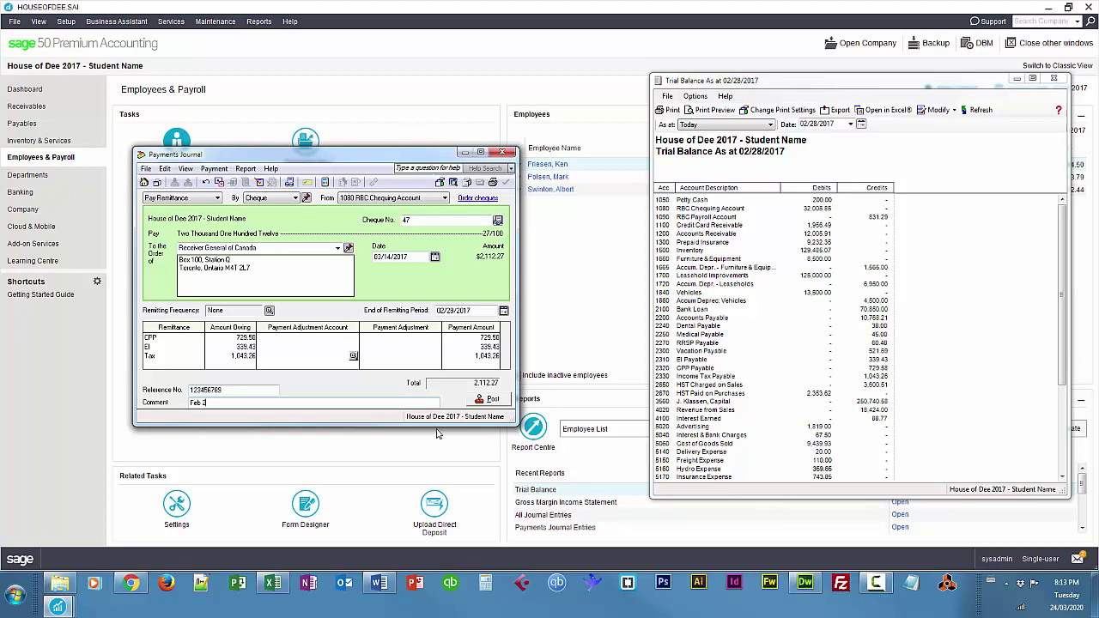
{"action": "type", "text": "Feb 2016 payroll remittances"}
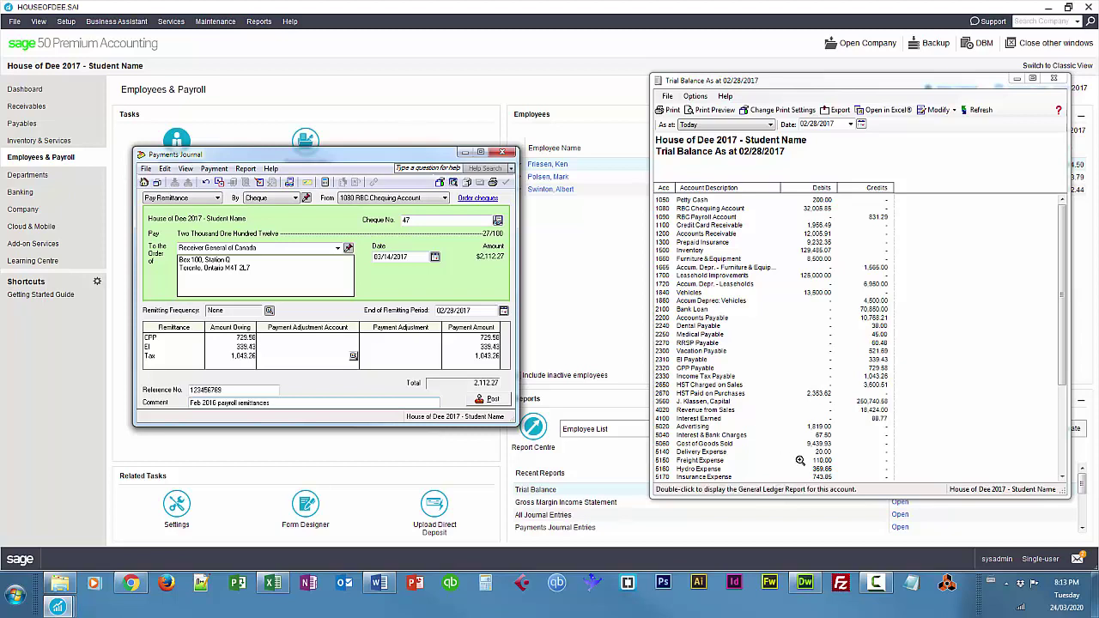
Post the remittance, accepting its payment date, and close both the Payments Journal and the Trial Balance
{"action": "left_click", "coordinate": [502, 403]}
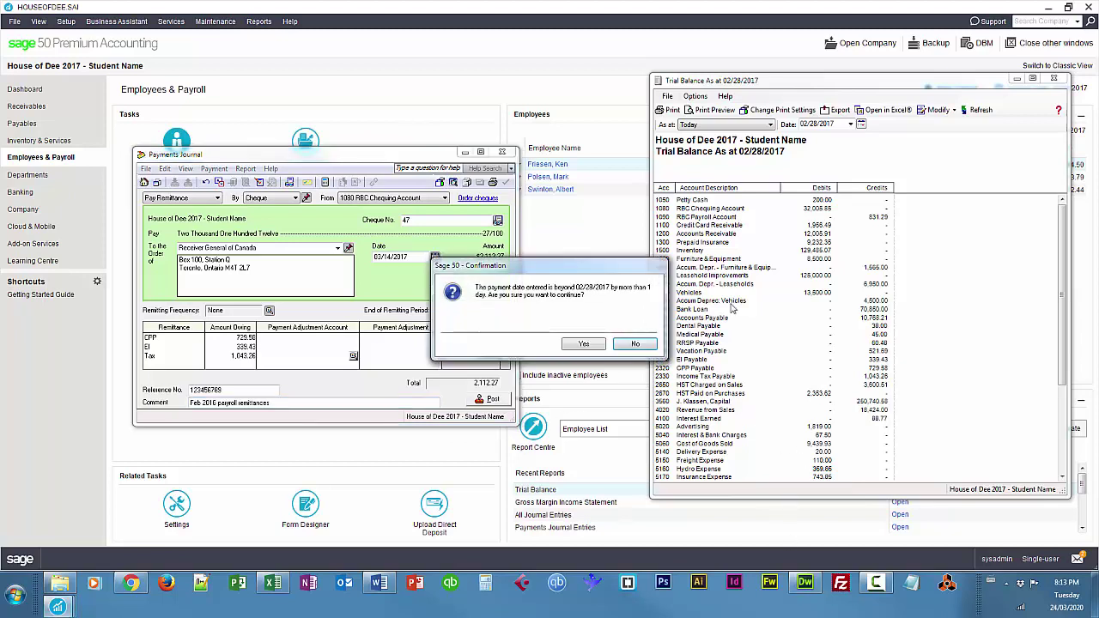
{"action": "left_click", "coordinate": [591, 344]}
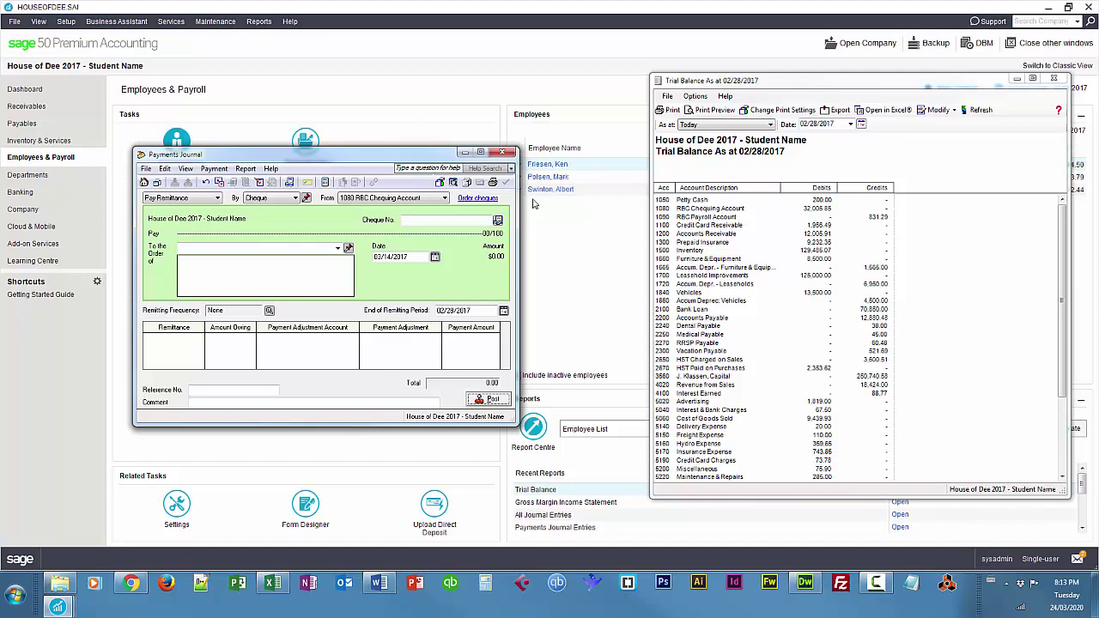
{"action": "left_click", "coordinate": [502, 153]}
{"action": "left_click", "coordinate": [1066, 78]}
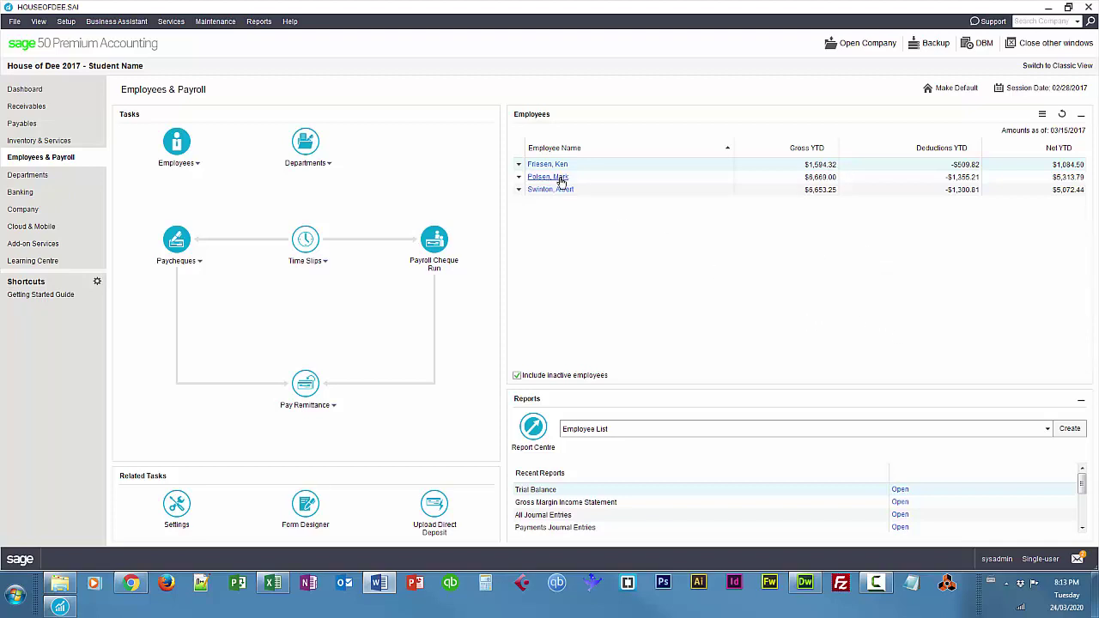
Create a paycheque for the second listed employee with the cheque date 03/31/2017
{"action": "left_click", "coordinate": [520, 181]}
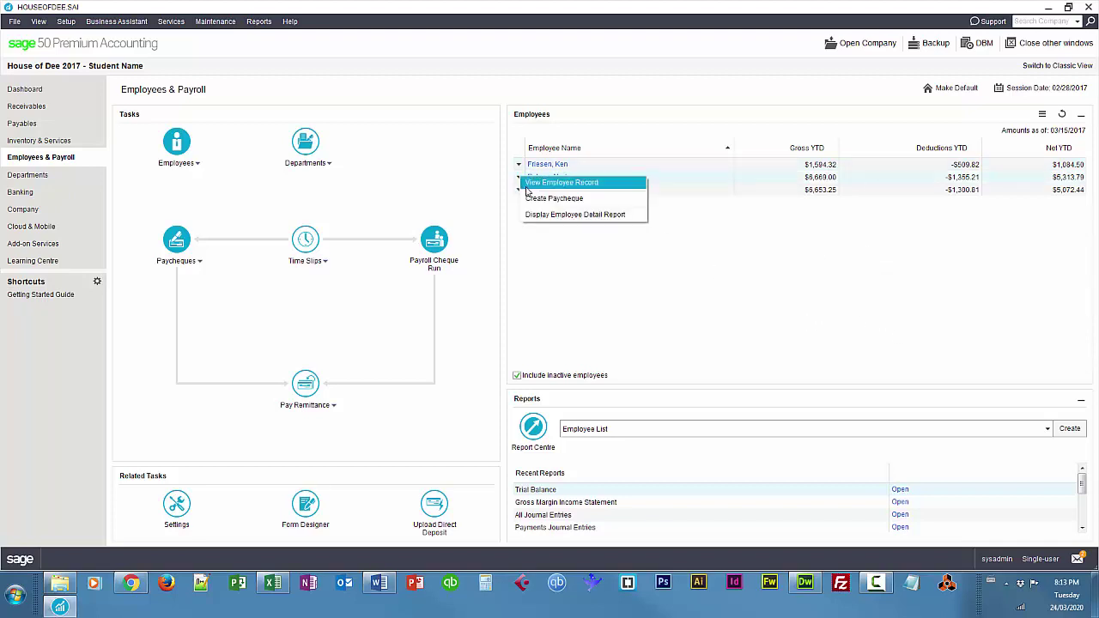
{"action": "left_click", "coordinate": [553, 197]}
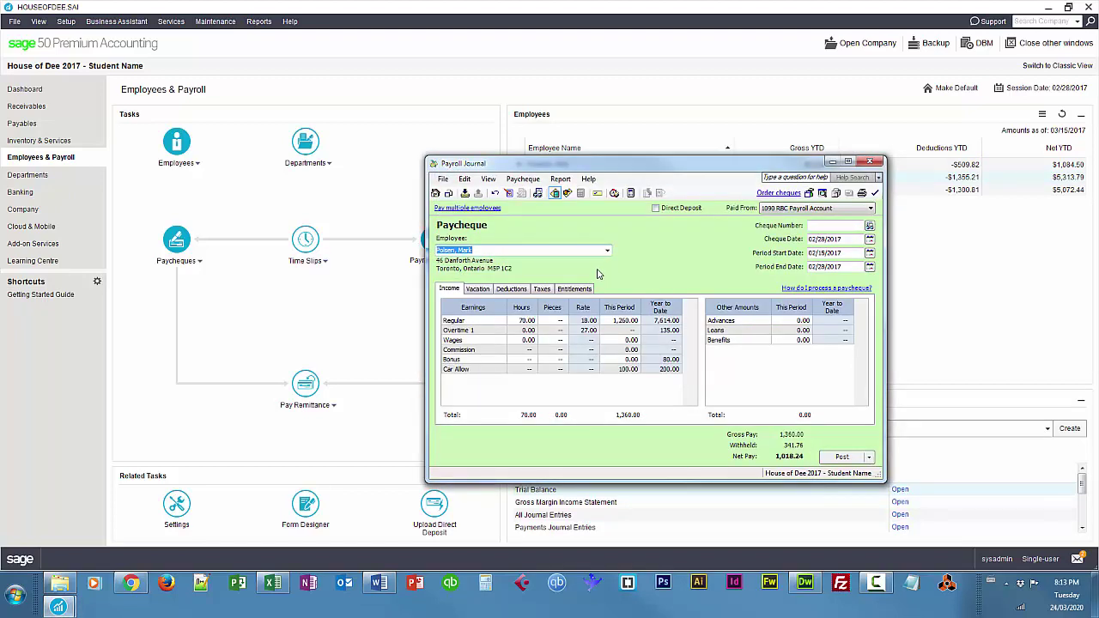
{"action": "left_click", "coordinate": [870, 240]}
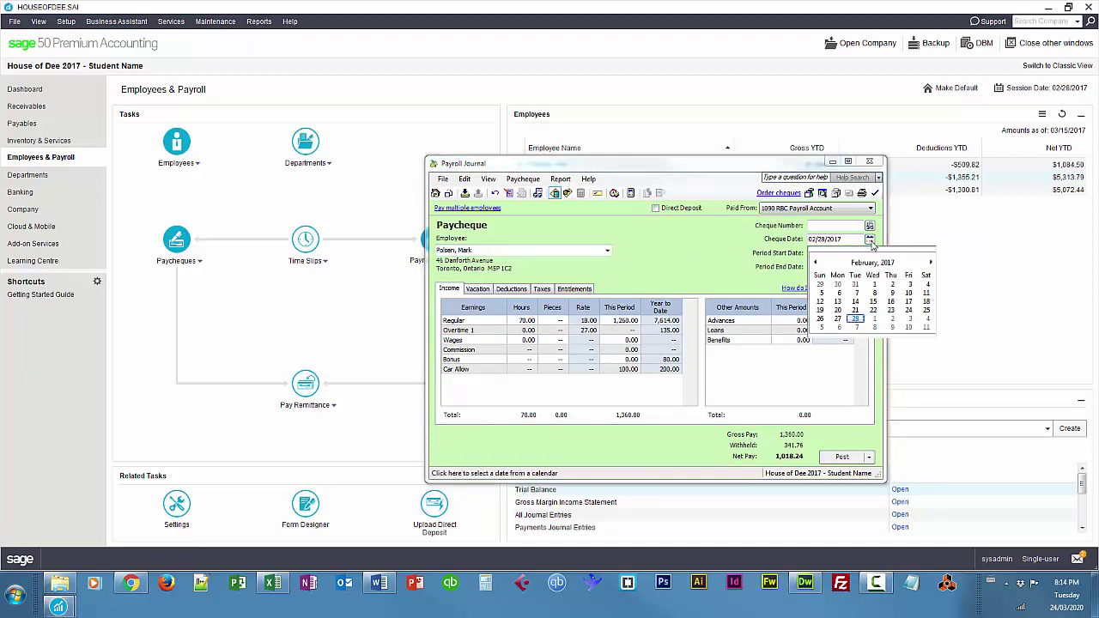
{"action": "left_click", "coordinate": [931, 262]}
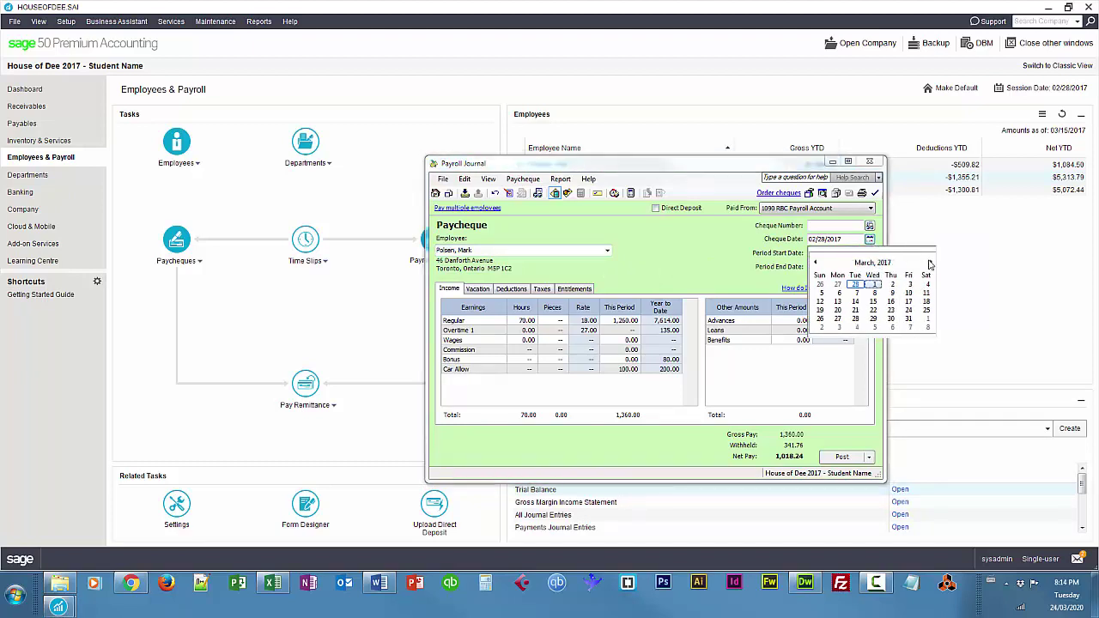
{"action": "left_click", "coordinate": [908, 318]}
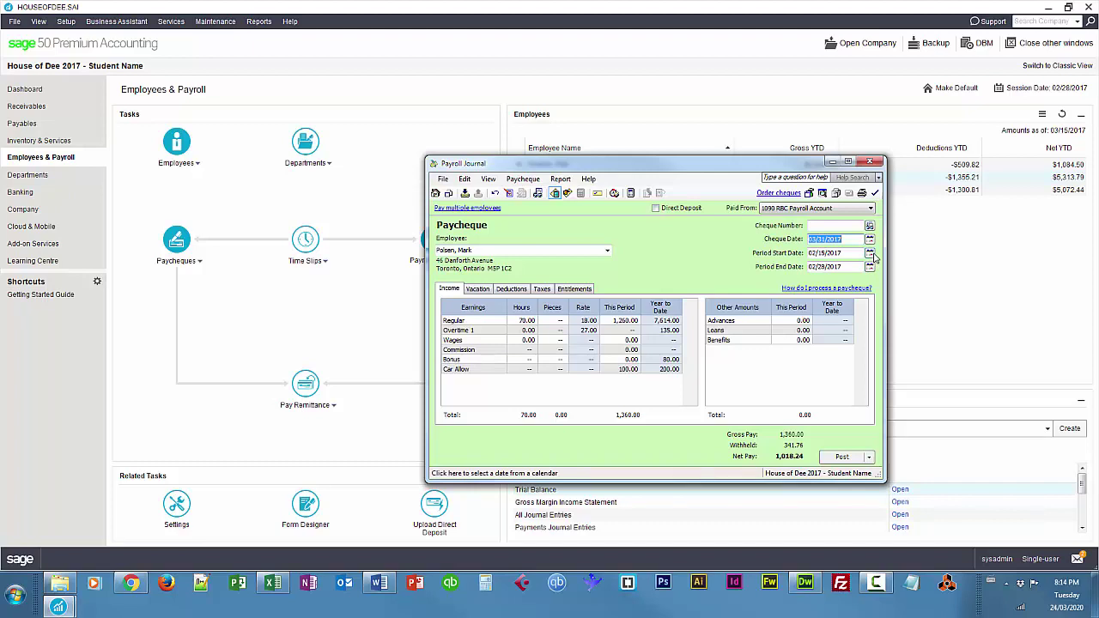
Clear the Medical and Dental deductions for this period to 0.00 on the paycheque
{"action": "left_click", "coordinate": [513, 290]}
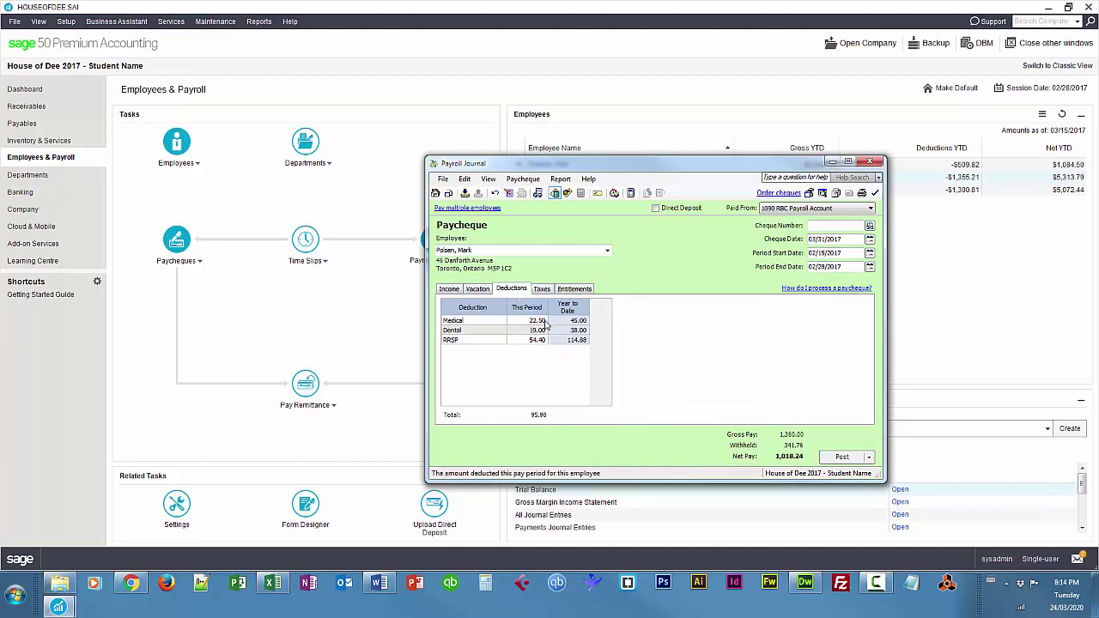
{"action": "left_click", "coordinate": [545, 321]}
{"action": "key", "text": "Delete"}
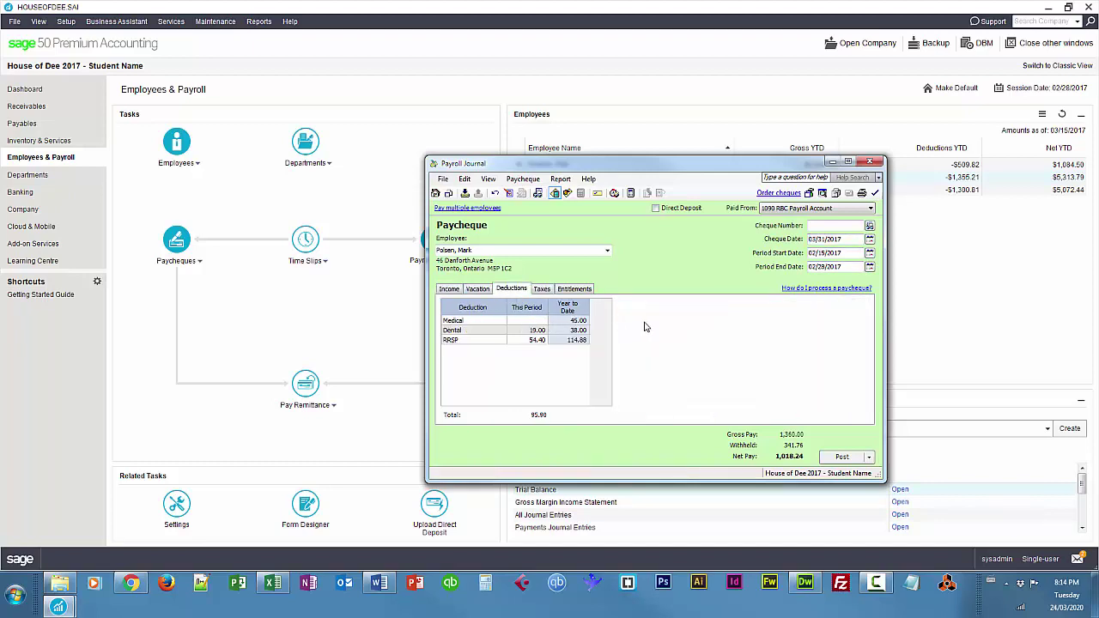
{"action": "left_click", "coordinate": [537, 330]}
{"action": "key", "text": "Delete"}
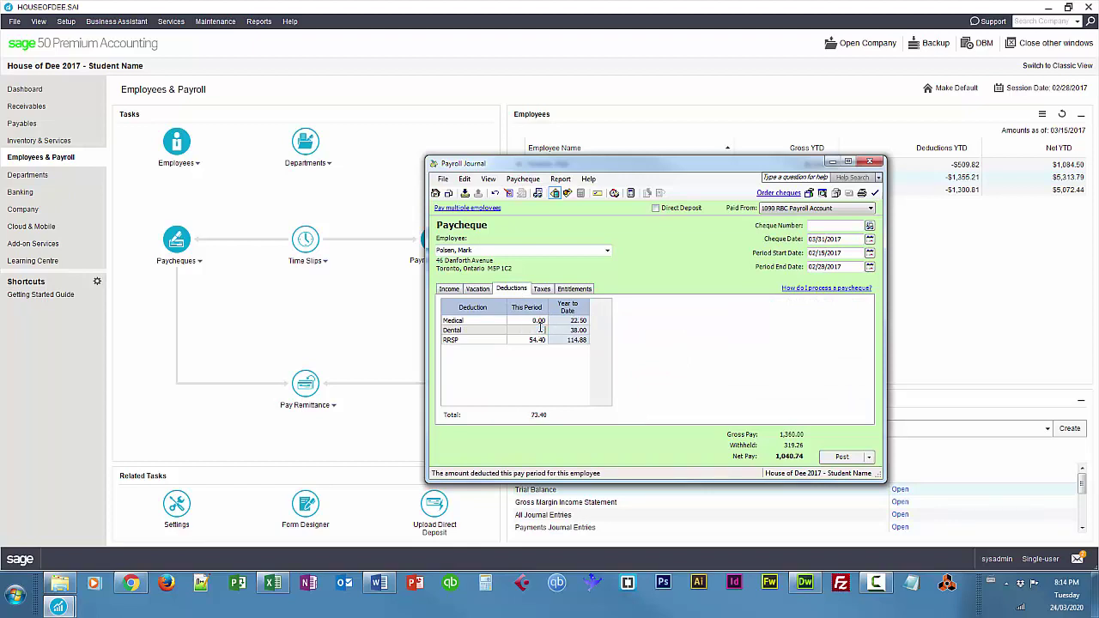
{"action": "left_click", "coordinate": [545, 342]}
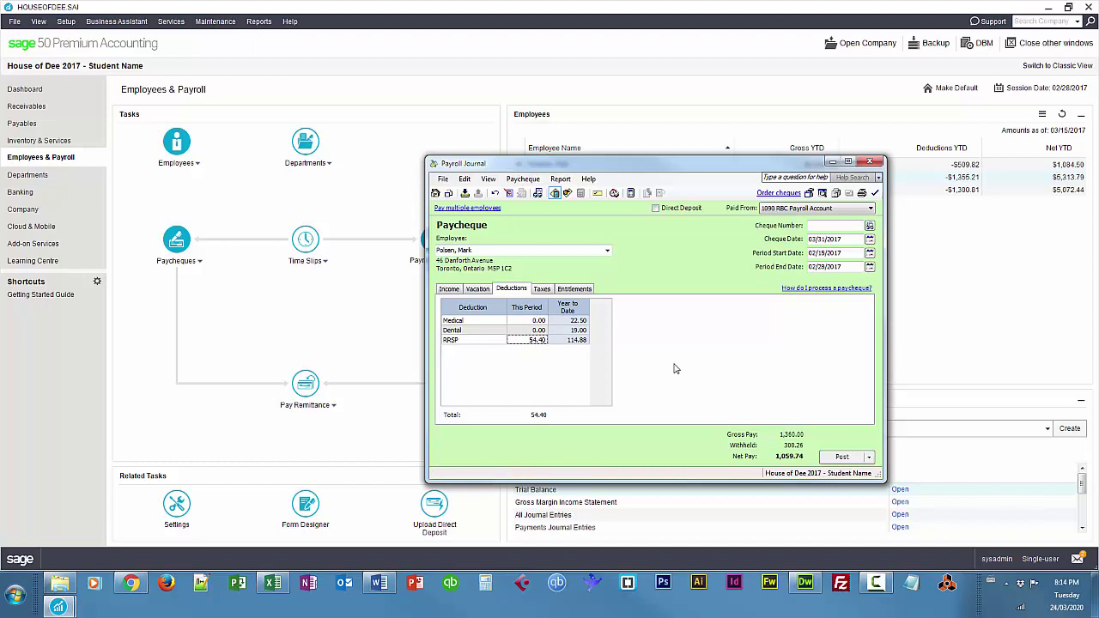
Clear the regular hours and car allowance to 0.00 in the paycheque's income for this period
{"action": "left_click", "coordinate": [449, 290]}
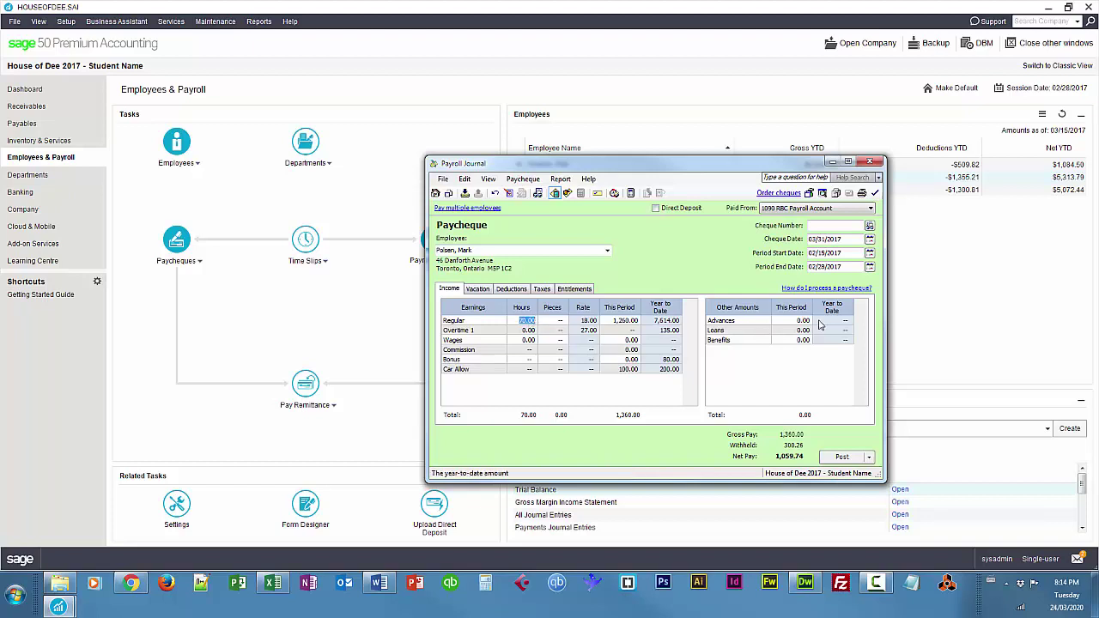
{"action": "key", "text": "Down"}
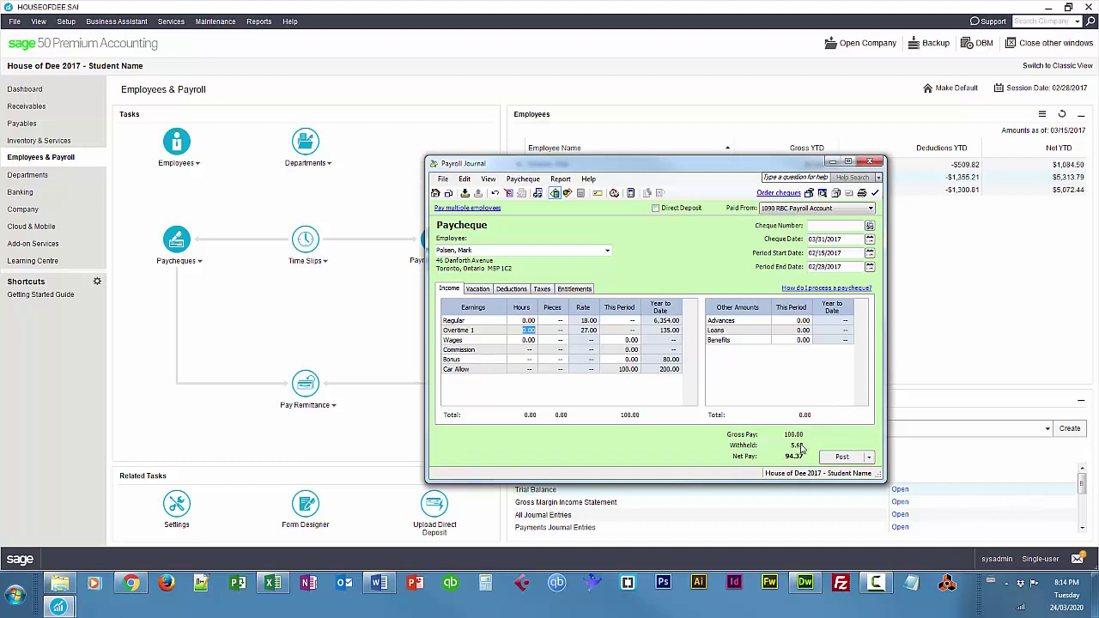
{"action": "left_click", "coordinate": [635, 373]}
{"action": "key", "text": "BackSpace"}
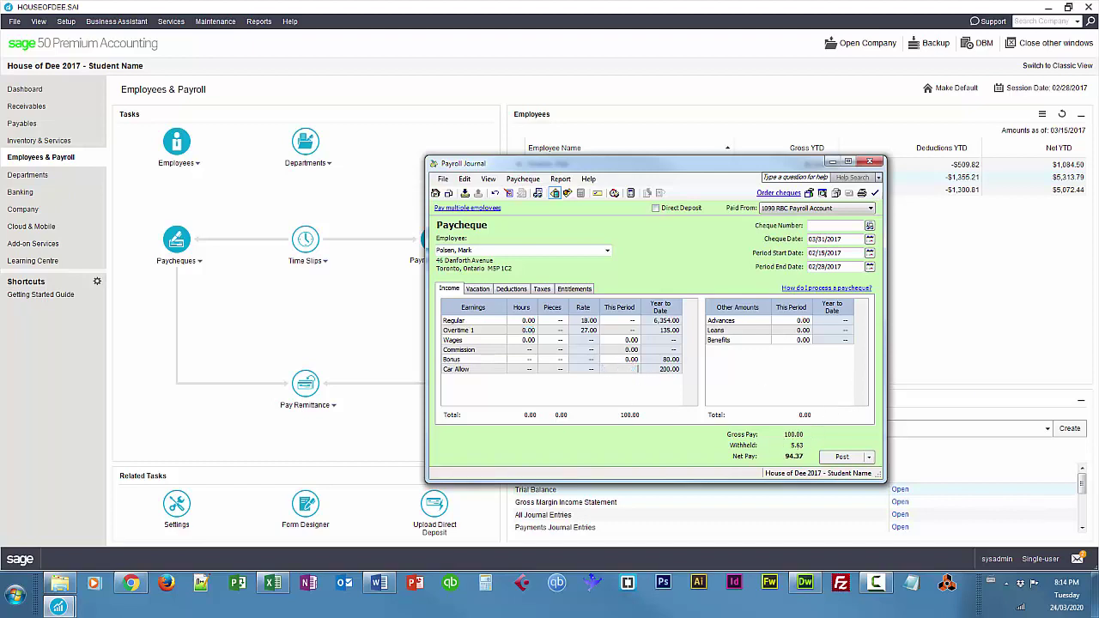
{"action": "left_click", "coordinate": [802, 321]}
{"action": "left_click_drag", "start_coordinate": [649, 169], "coordinate": [713, 157]}
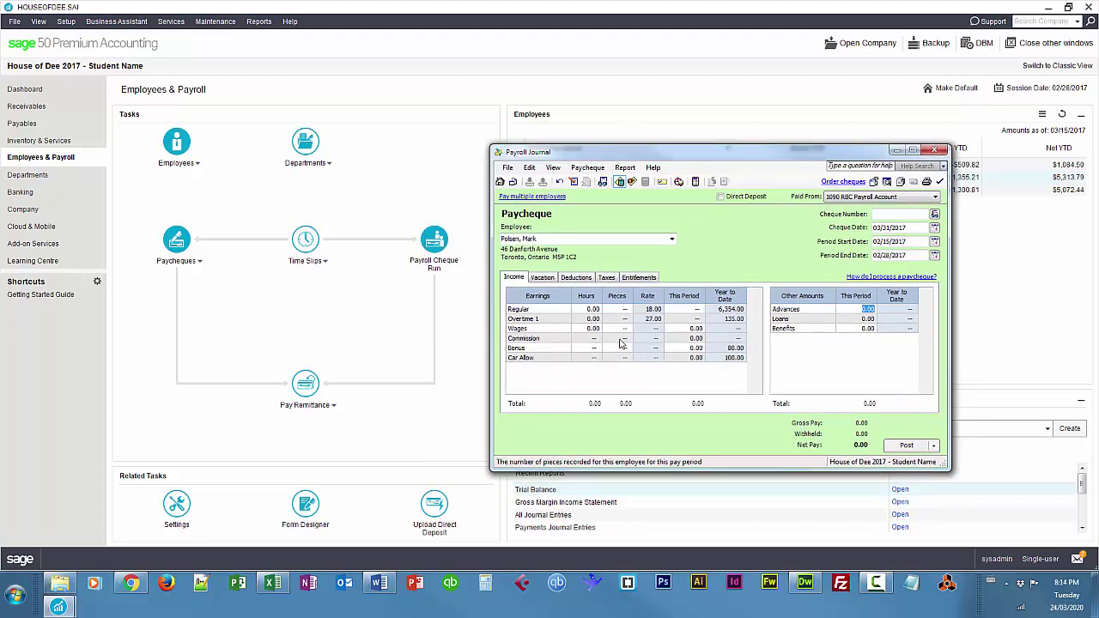
Set the paycheque's Vacation Paid amount to 266.76 and review the recalculated deductions
{"action": "left_click", "coordinate": [538, 280]}
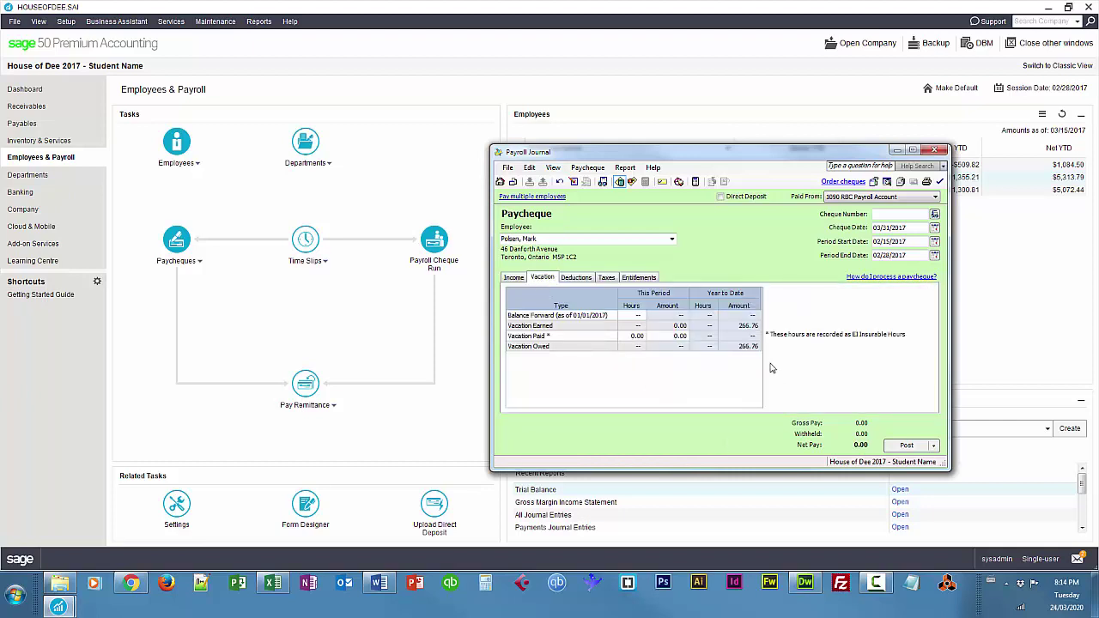
{"action": "left_click", "coordinate": [675, 338]}
{"action": "type", "text": "266.75"}
{"action": "key", "text": "BackSpace"}
{"action": "type", "text": "6"}
{"action": "left_click", "coordinate": [576, 276]}
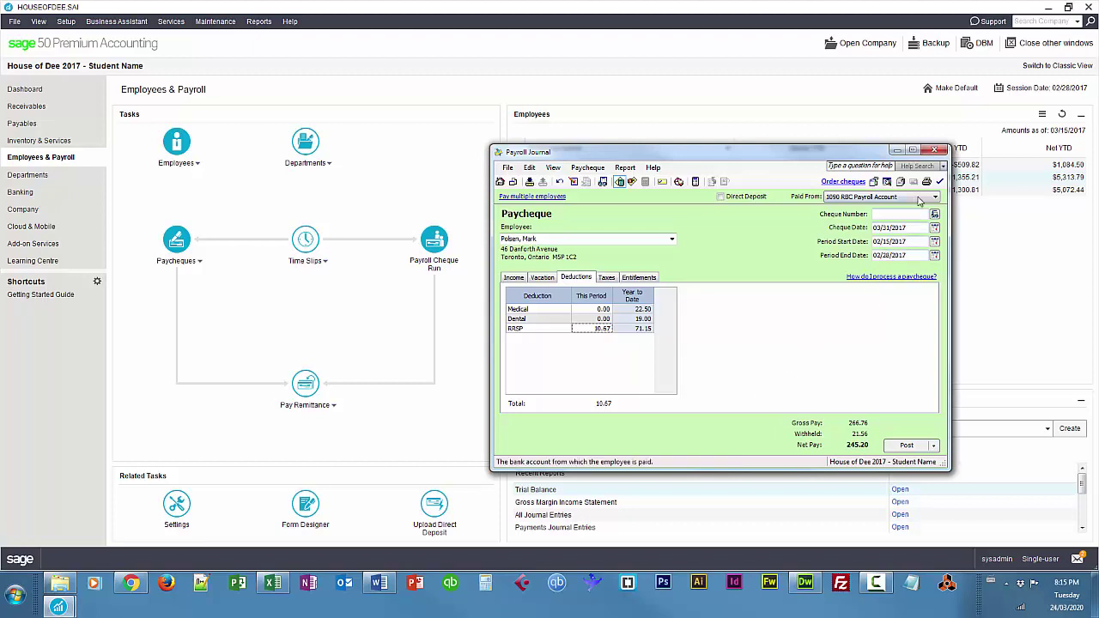
Allocate 100% of the paycheque to the Design Department
{"action": "left_click", "coordinate": [939, 181]}
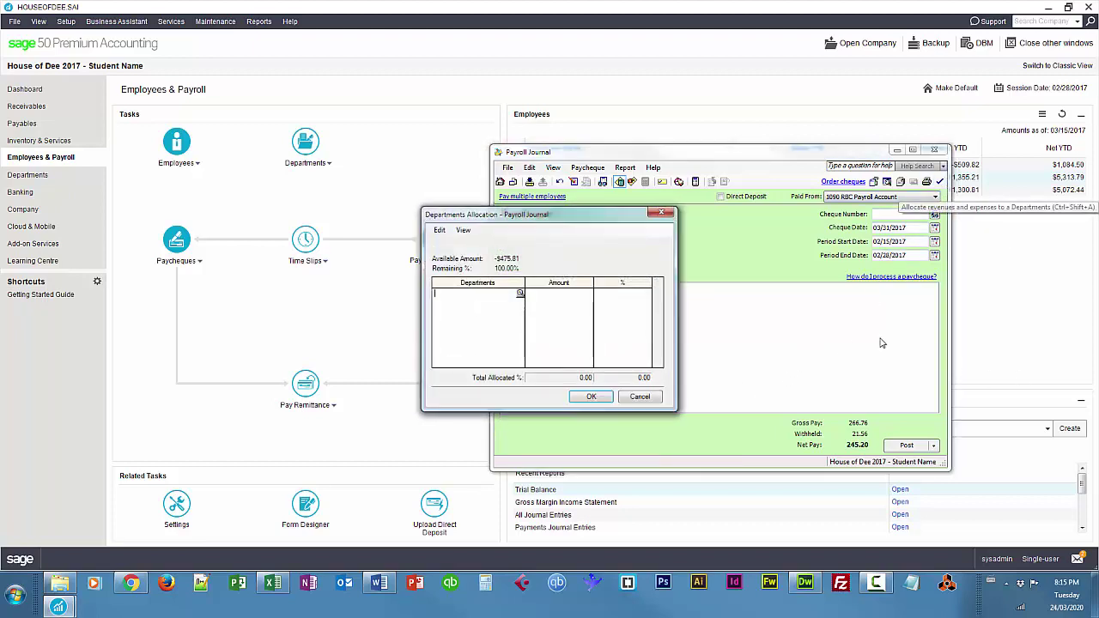
{"action": "left_click", "coordinate": [520, 294]}
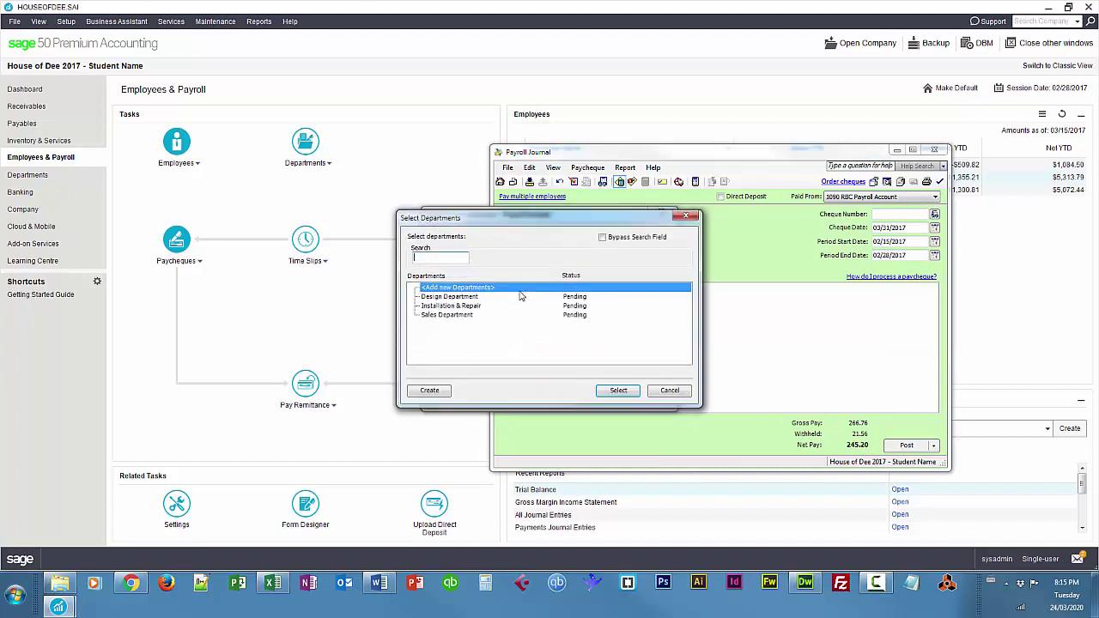
{"action": "left_click", "coordinate": [448, 297]}
{"action": "left_click", "coordinate": [618, 390]}
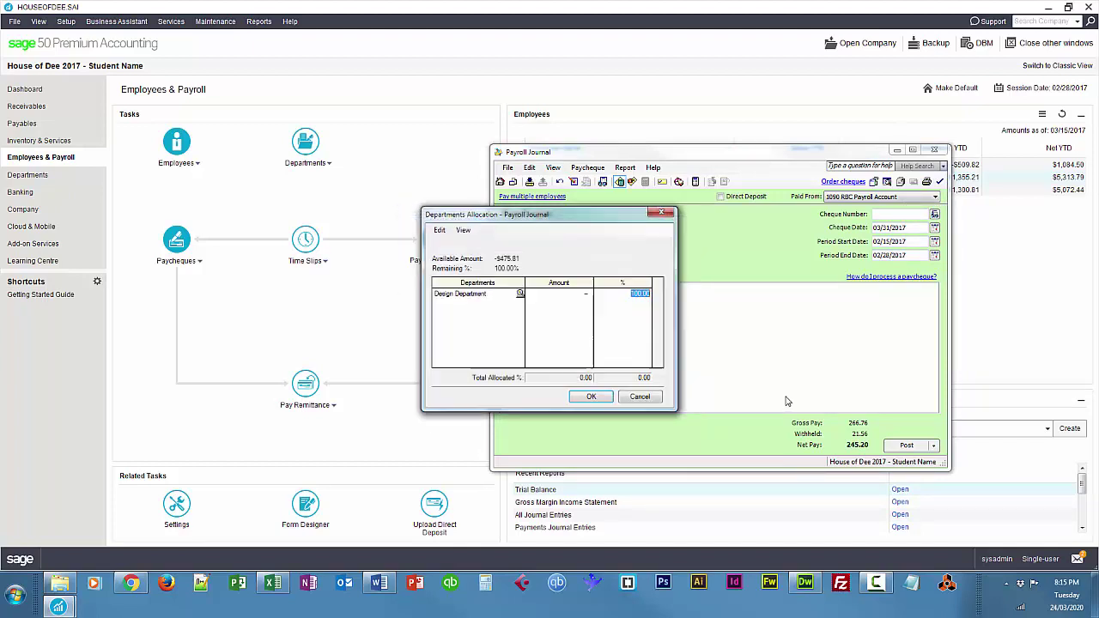
{"action": "left_click", "coordinate": [590, 397]}
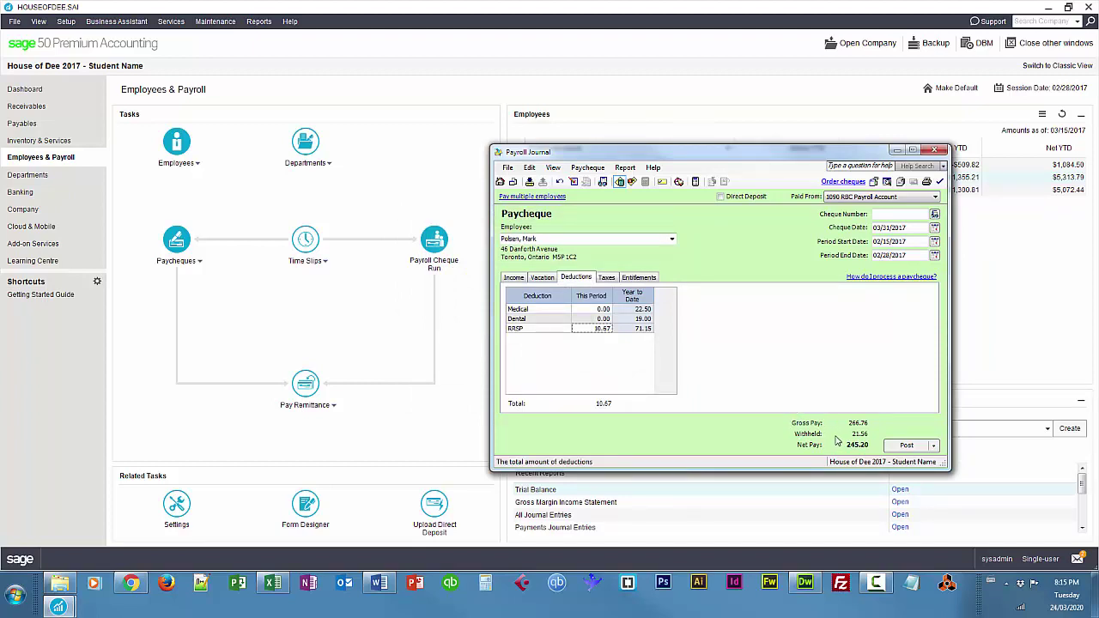
Assign cheque number 47 to the vacation paycheque and post it, accepting the missing vacation hours and the later date
{"action": "left_click", "coordinate": [910, 446]}
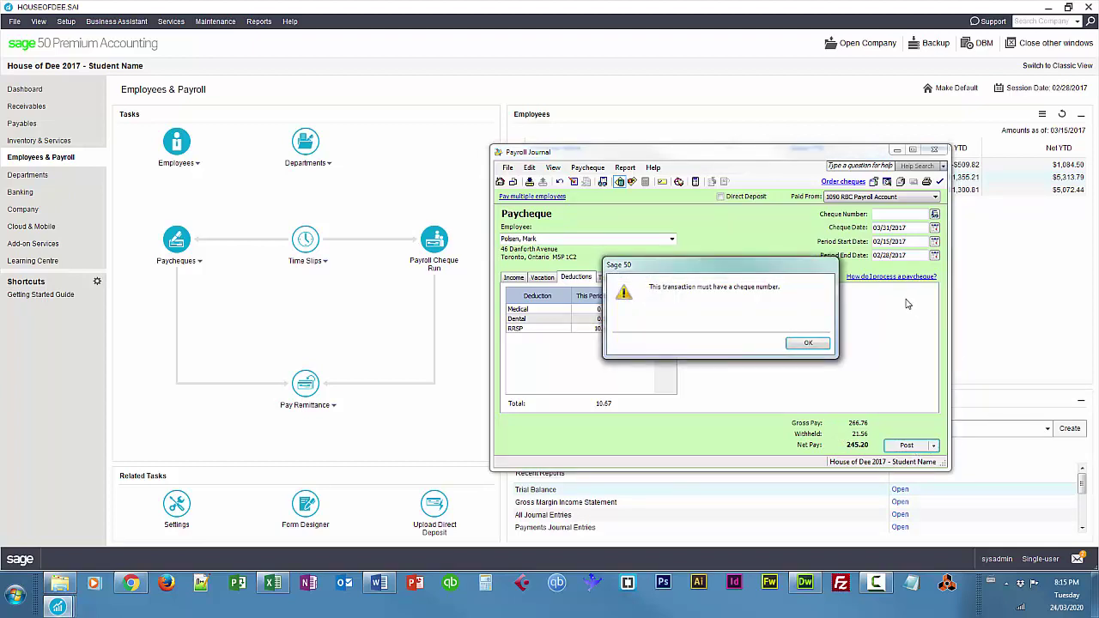
{"action": "left_click", "coordinate": [807, 343]}
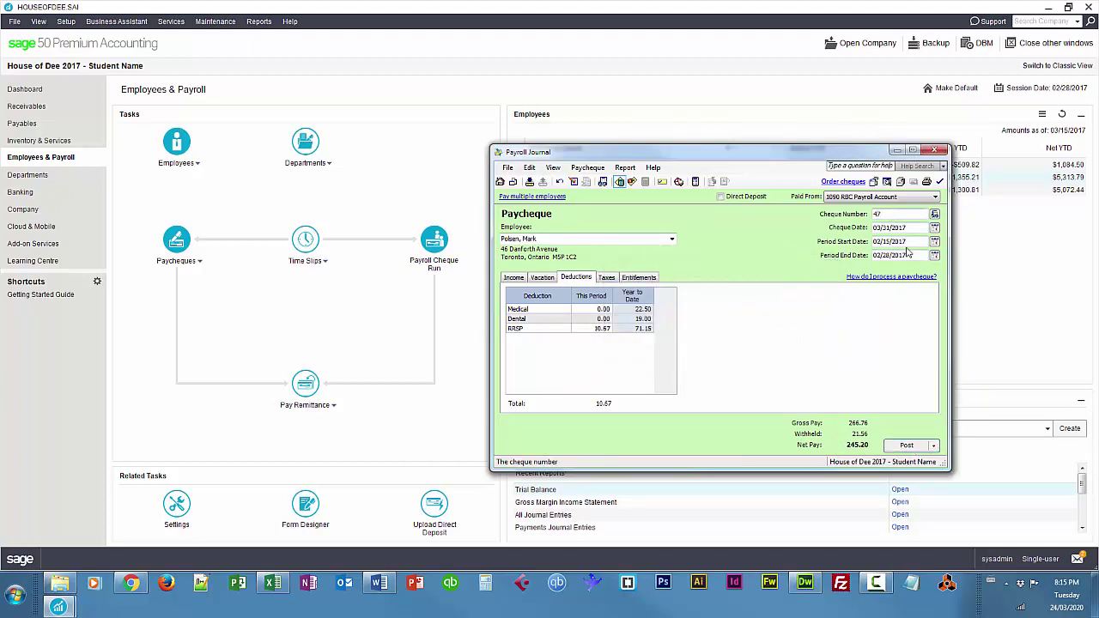
{"action": "left_click", "coordinate": [907, 445]}
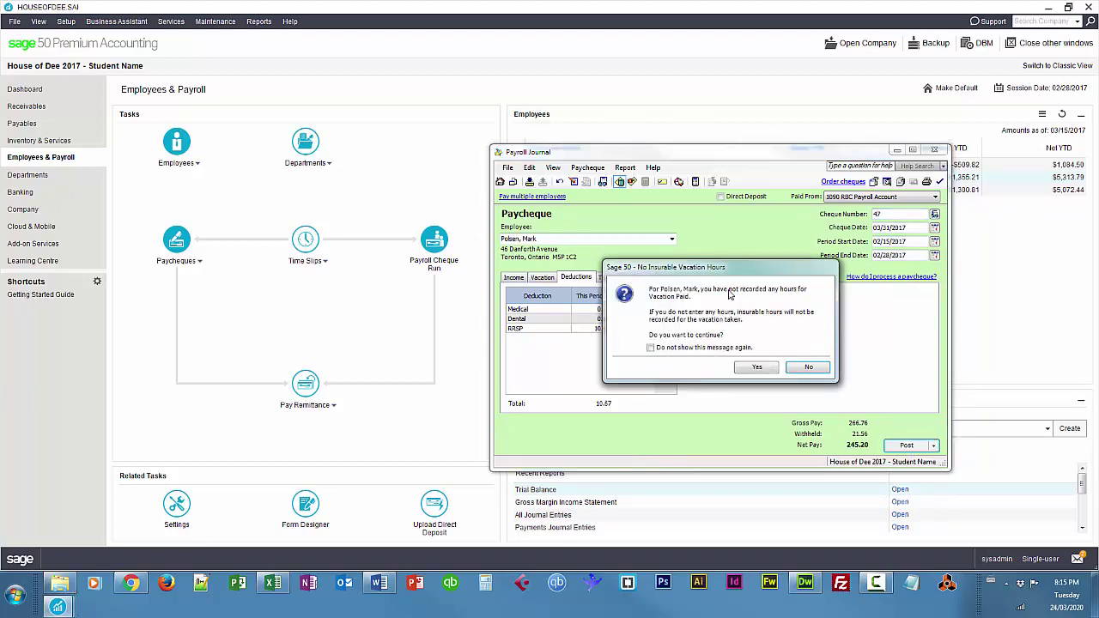
{"action": "left_click", "coordinate": [757, 369]}
{"action": "left_click", "coordinate": [757, 344]}
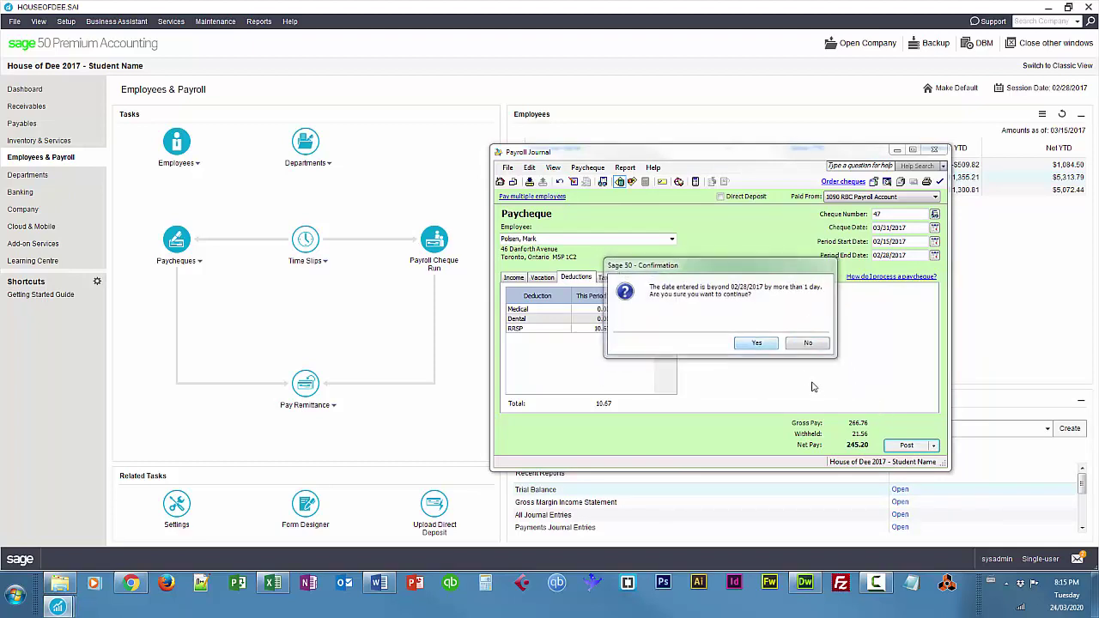
{"action": "left_click", "coordinate": [706, 343]}
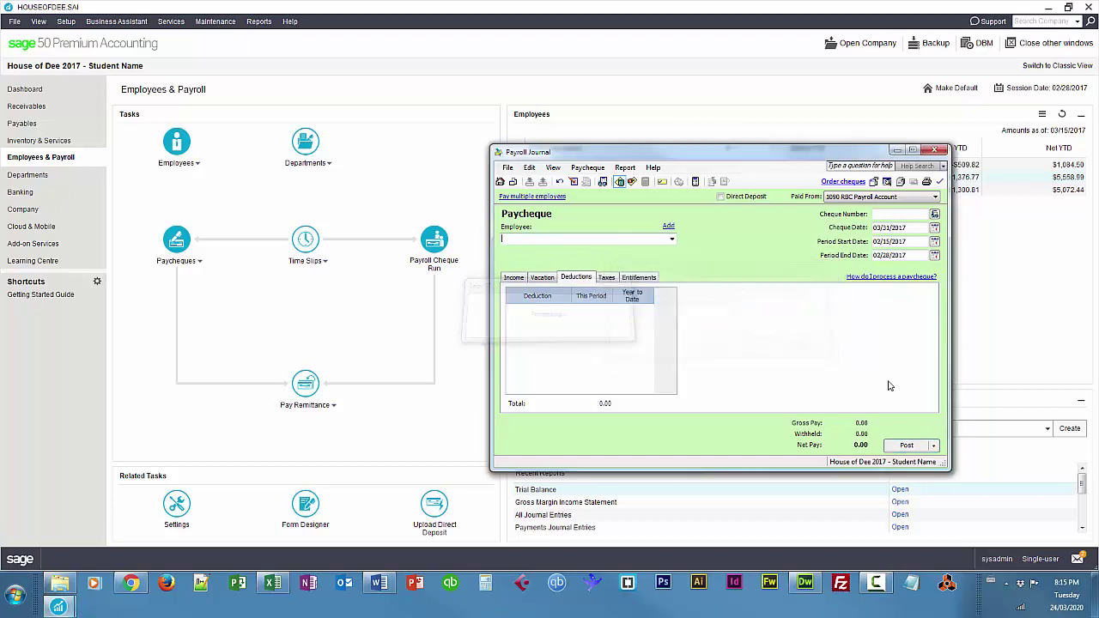
Open the paycheque lookup, cancel it and close the Payroll Journal
{"action": "left_click", "coordinate": [875, 214]}
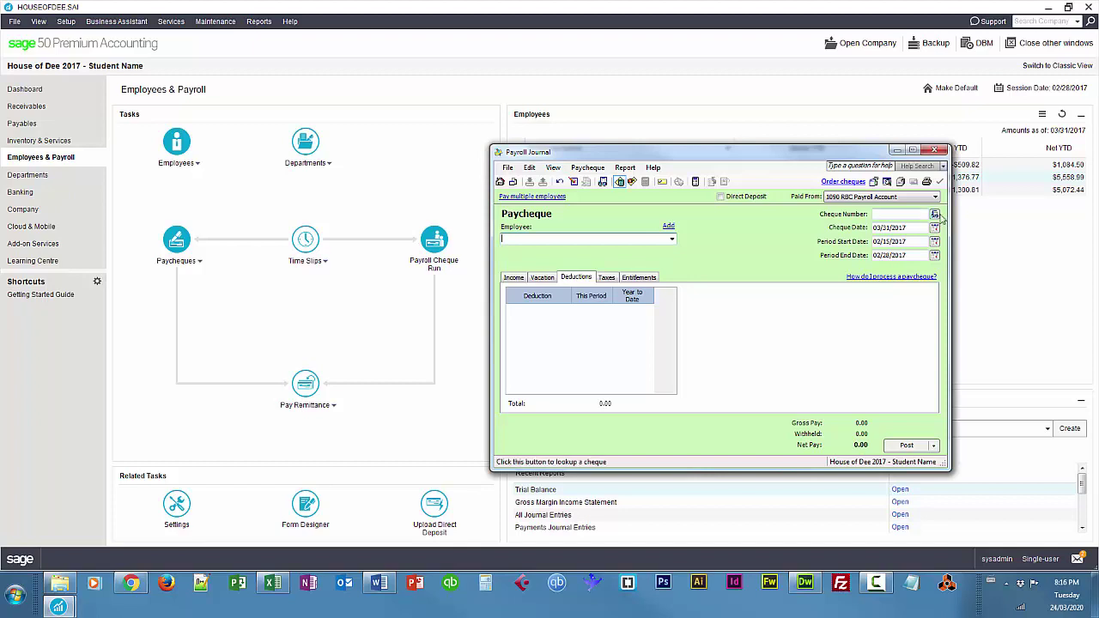
{"action": "left_click", "coordinate": [934, 215]}
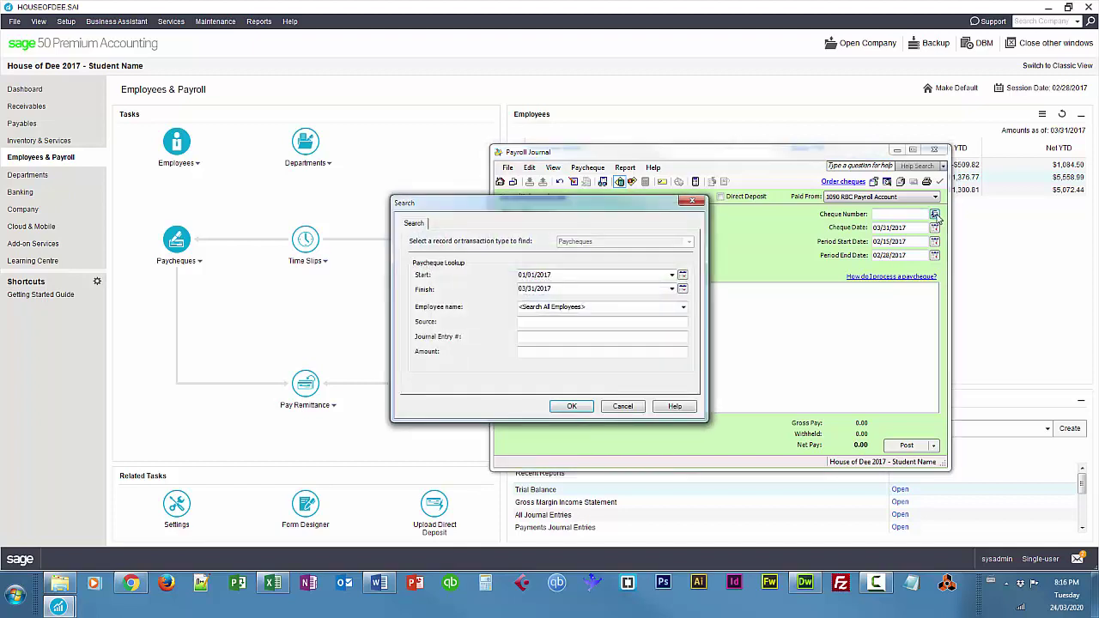
{"action": "left_click", "coordinate": [622, 406]}
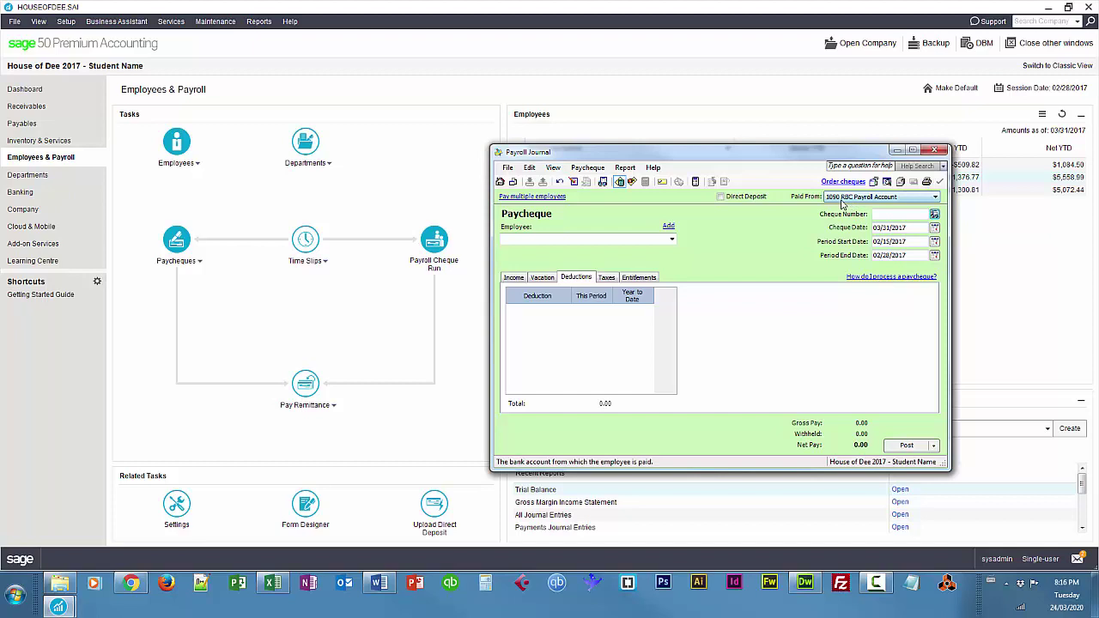
{"action": "left_click", "coordinate": [934, 150]}
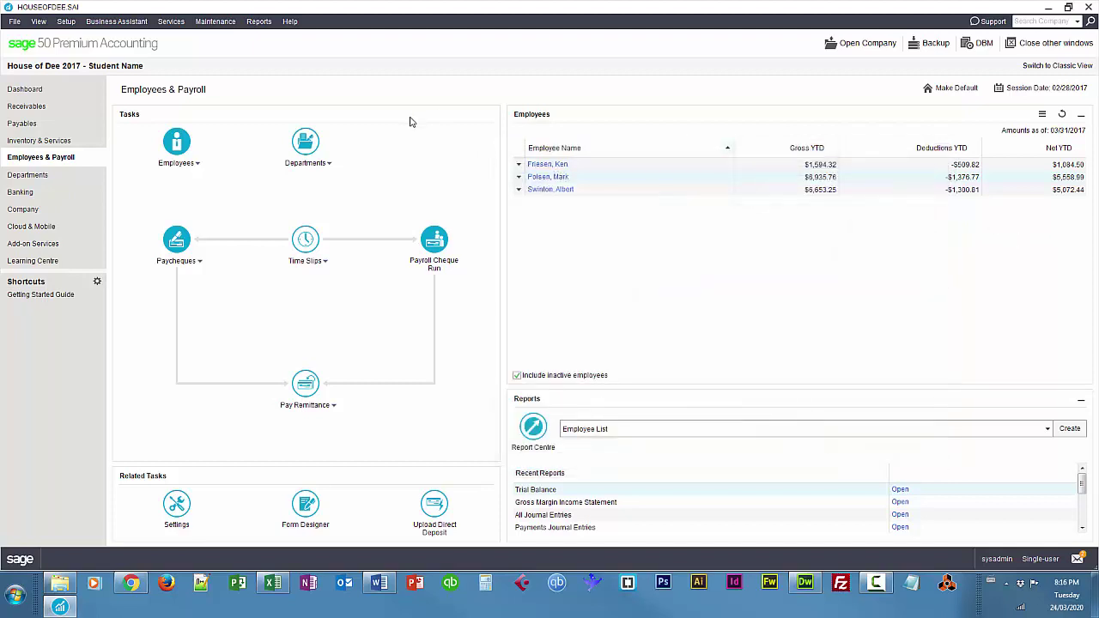
{"action": "left_click", "coordinate": [57, 23]}
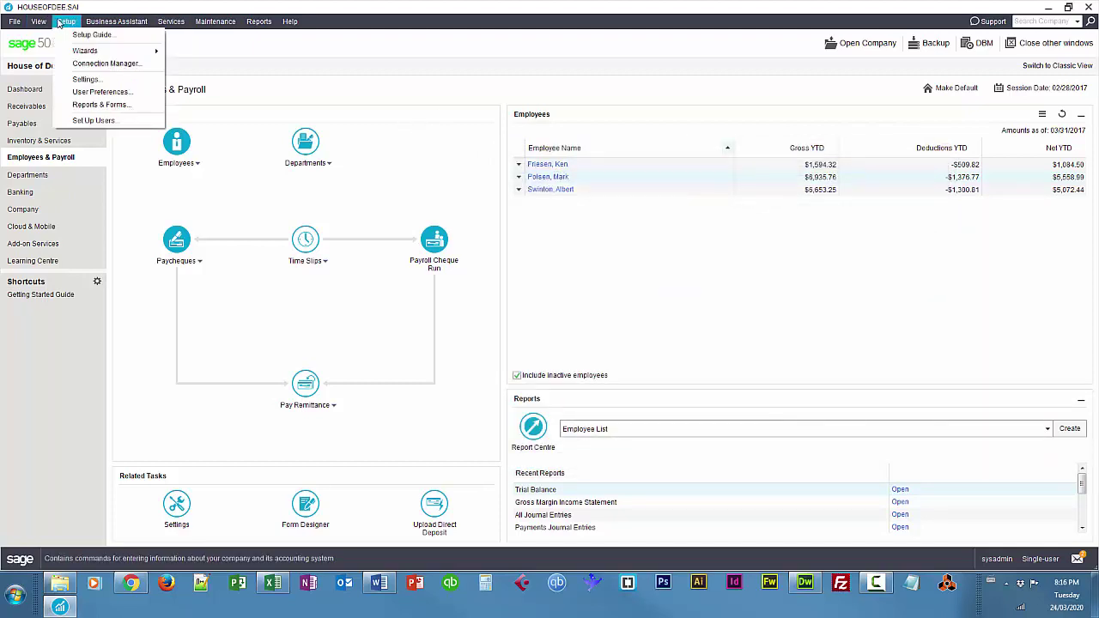
{"action": "left_click", "coordinate": [88, 79]}
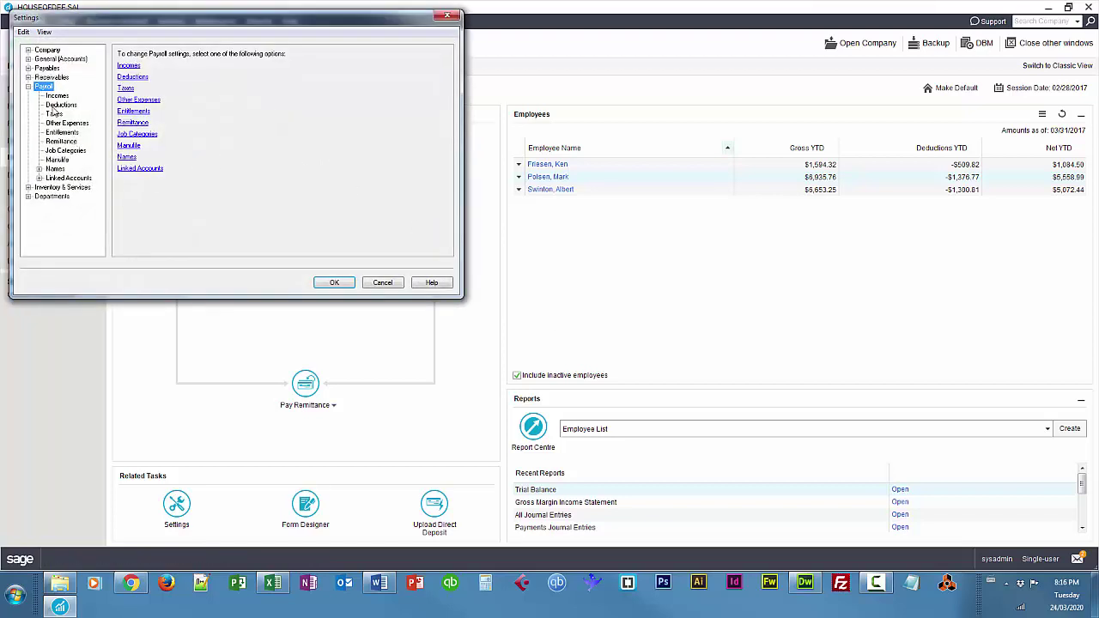
{"action": "left_click", "coordinate": [447, 15]}
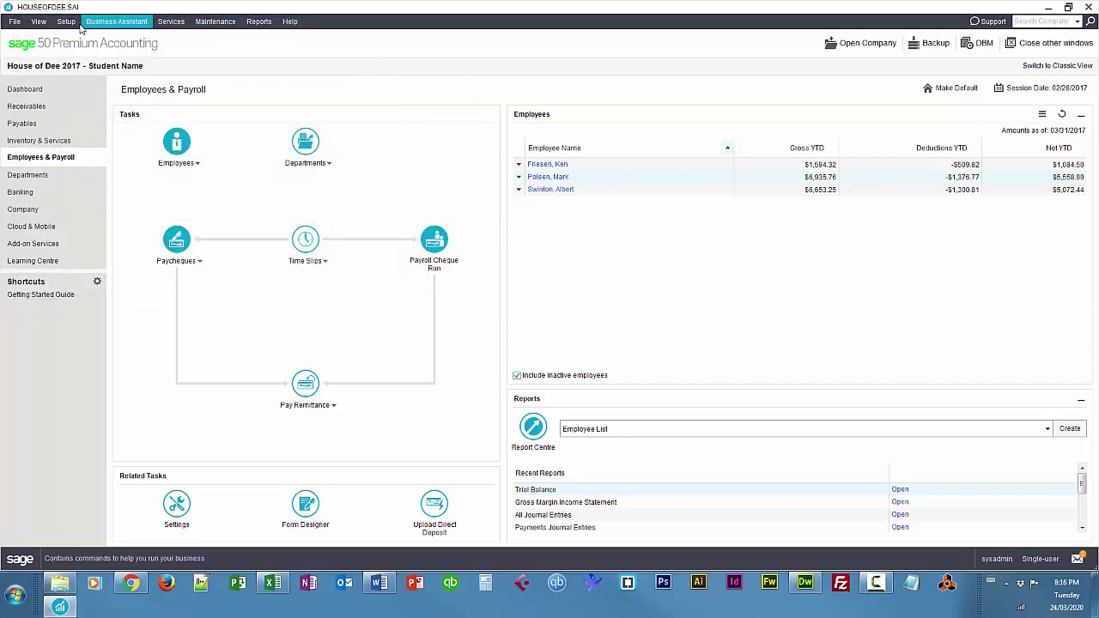
Set the next cheque number for the 1090 RBC Payroll Account to 48 in the report and form options
{"action": "left_click", "coordinate": [71, 22]}
{"action": "left_click", "coordinate": [101, 104]}
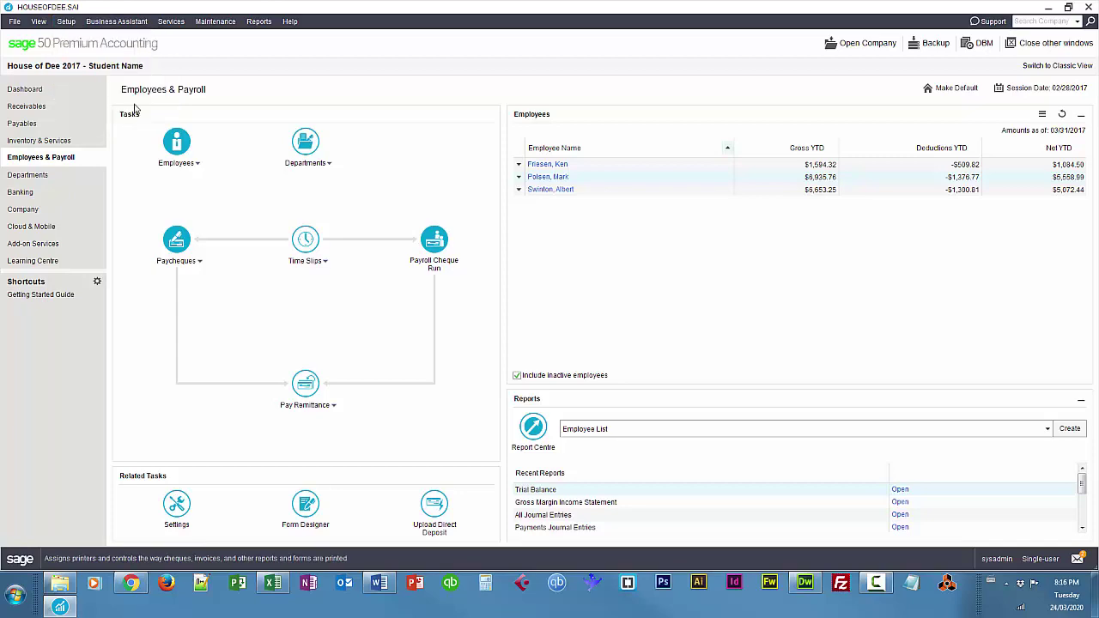
{"action": "left_click_drag", "start_coordinate": [314, 17], "coordinate": [808, 110]}
{"action": "left_click", "coordinate": [525, 140]}
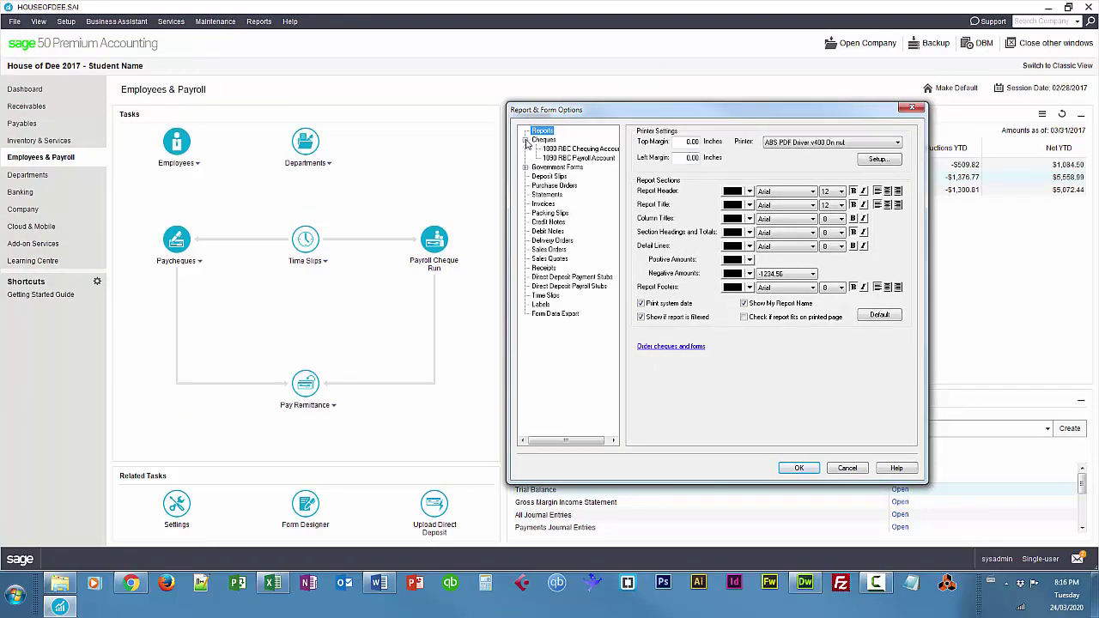
{"action": "left_click", "coordinate": [567, 159]}
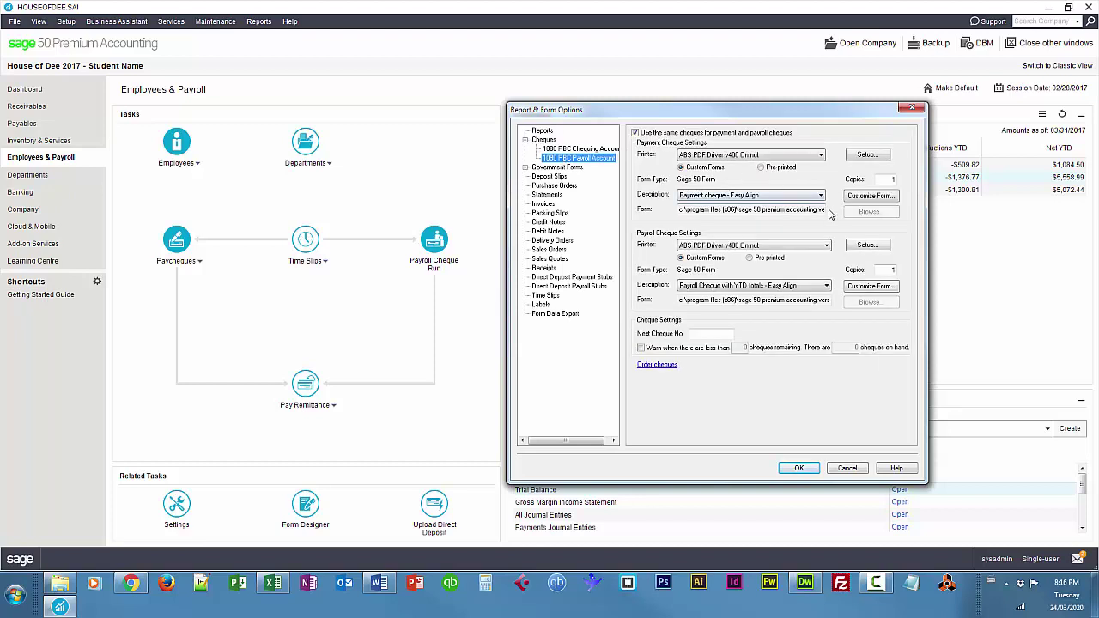
{"action": "left_click", "coordinate": [708, 333]}
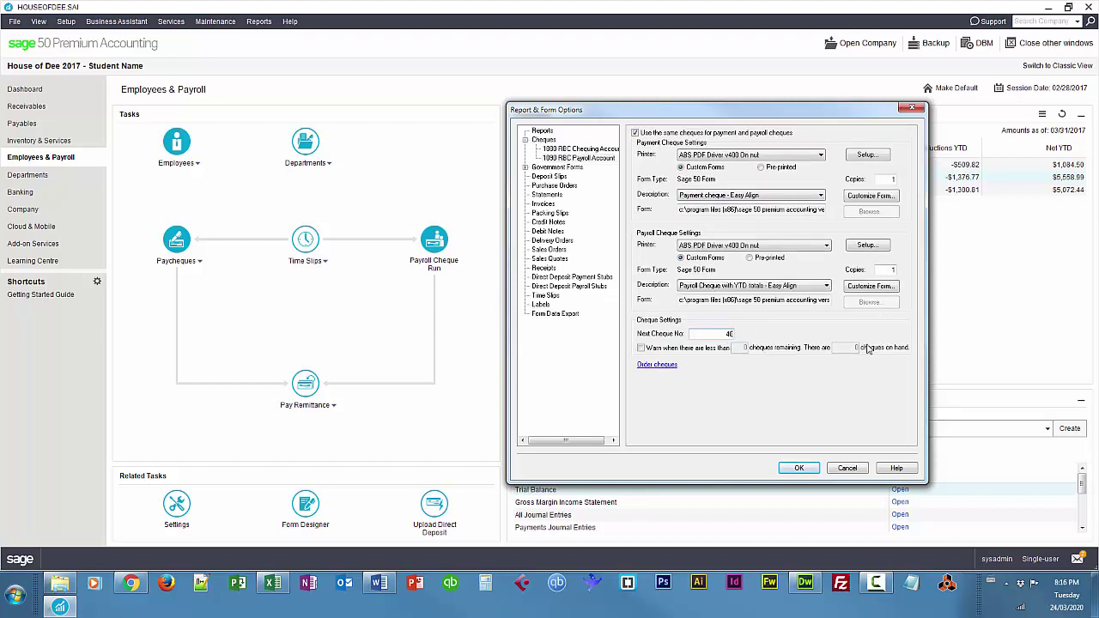
Set the next cheque number for the RBC Chequing Account to 45 and save the report and form options
{"action": "left_click", "coordinate": [592, 149]}
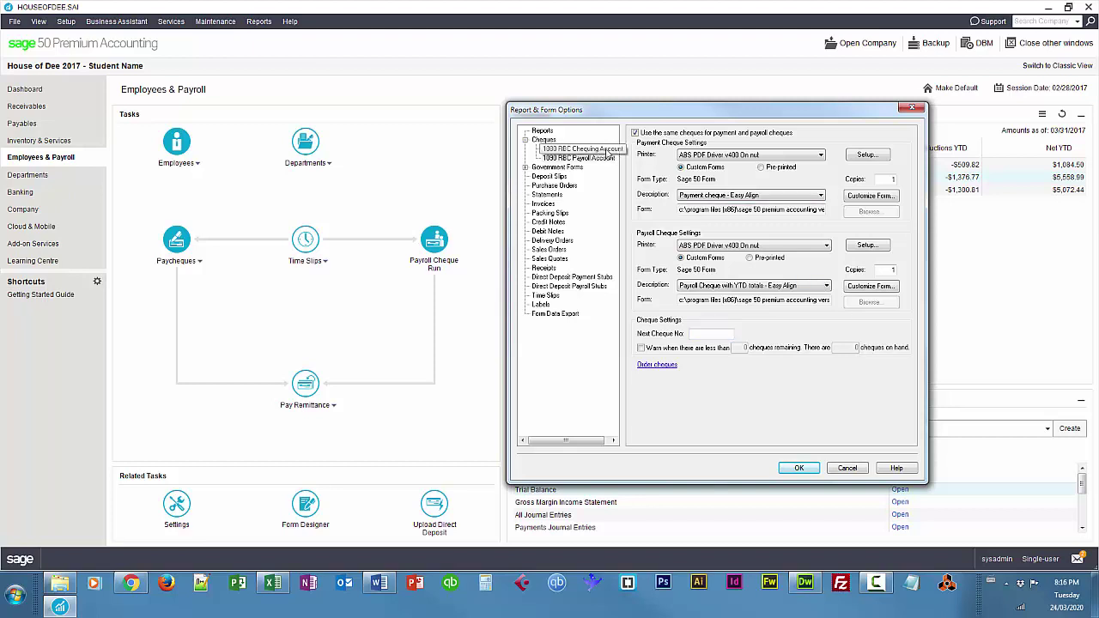
{"action": "left_click", "coordinate": [729, 334]}
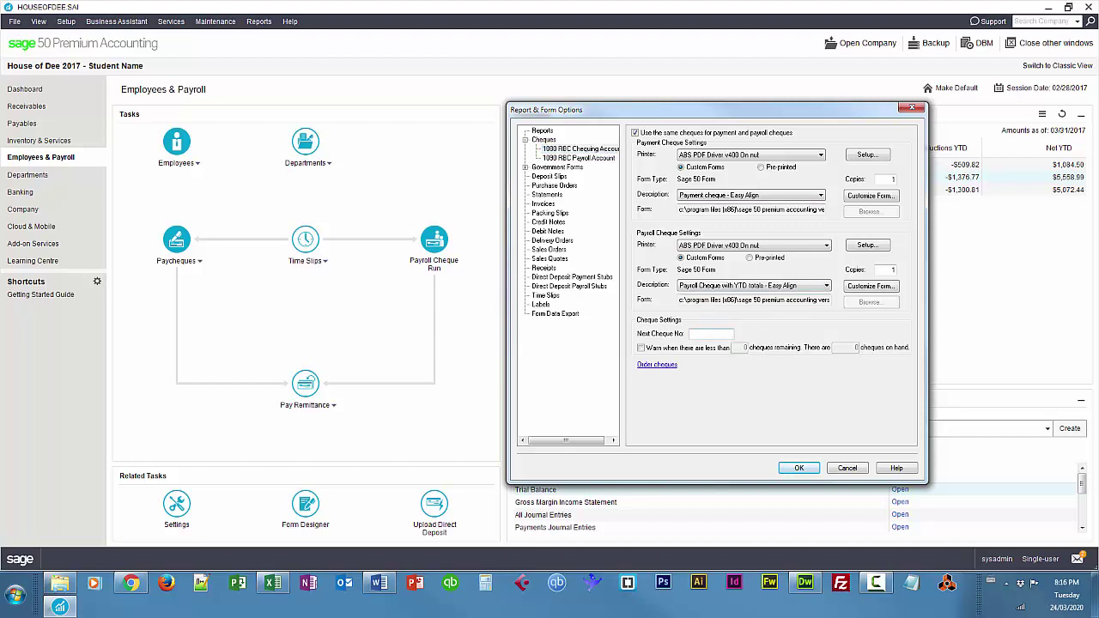
{"action": "type", "text": "45"}
{"action": "left_click", "coordinate": [799, 468]}
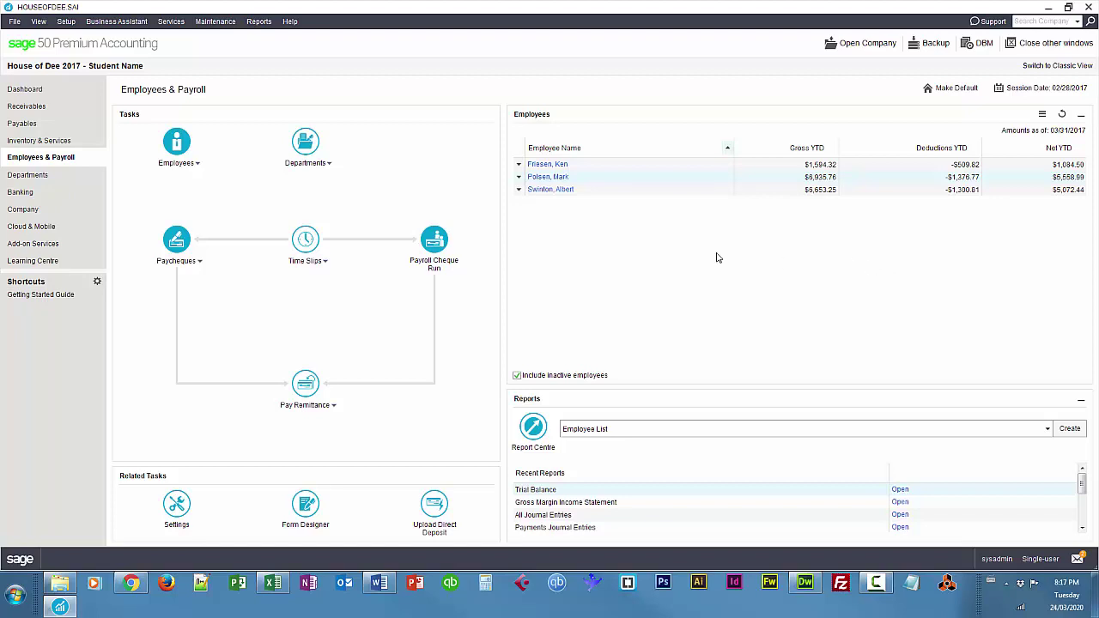
Create a new paycheque for the third employee in the Employees list
{"action": "left_click", "coordinate": [518, 192]}
{"action": "left_click", "coordinate": [519, 192]}
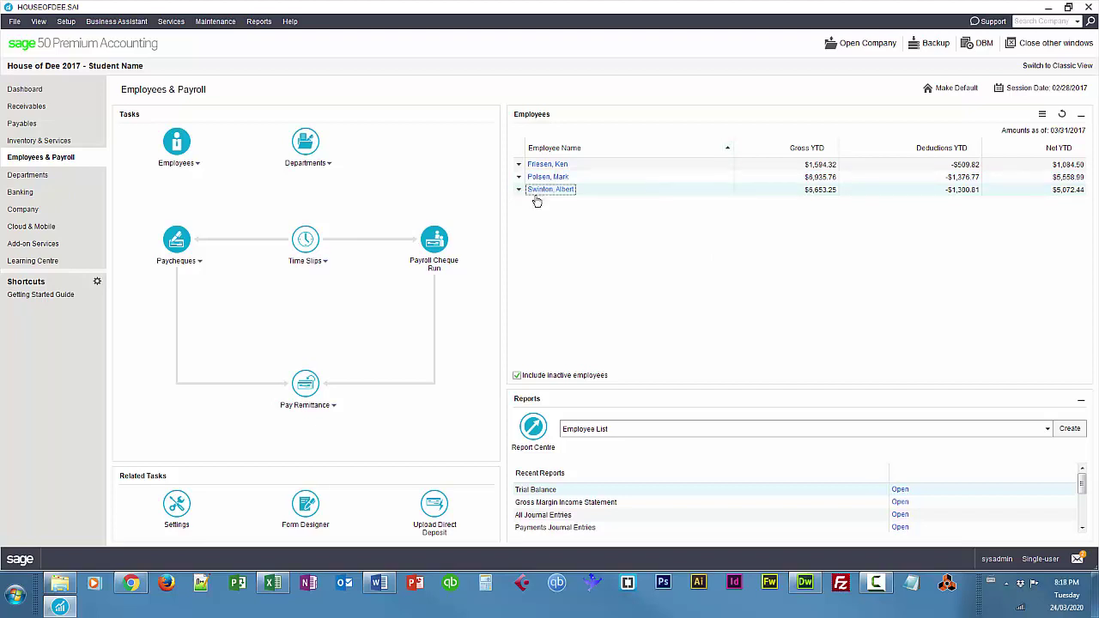
{"action": "left_click", "coordinate": [519, 192]}
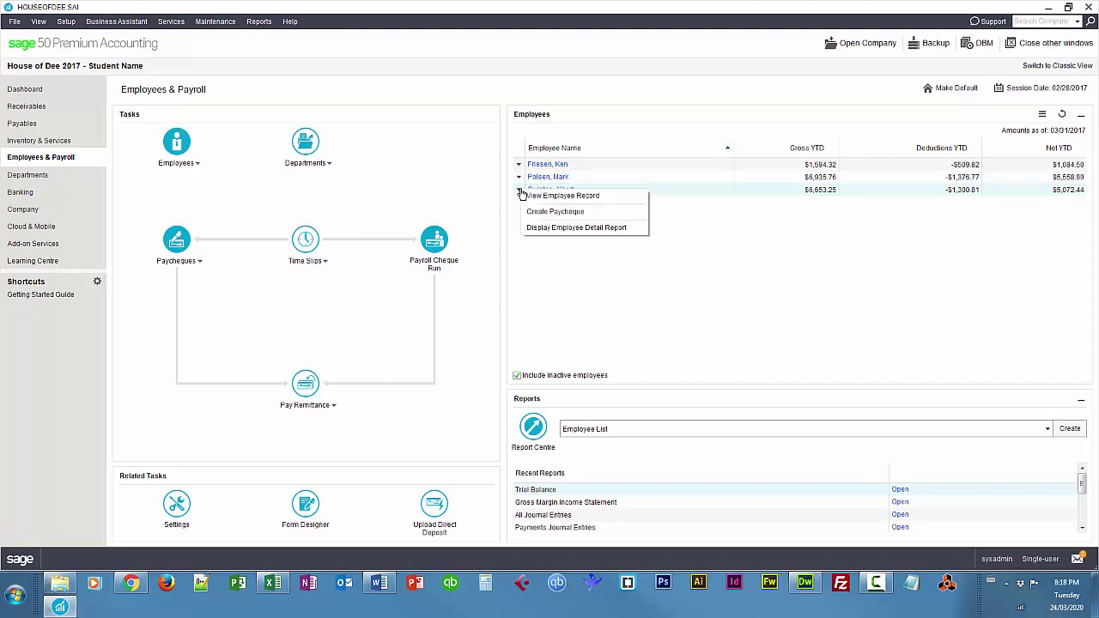
{"action": "left_click", "coordinate": [560, 211]}
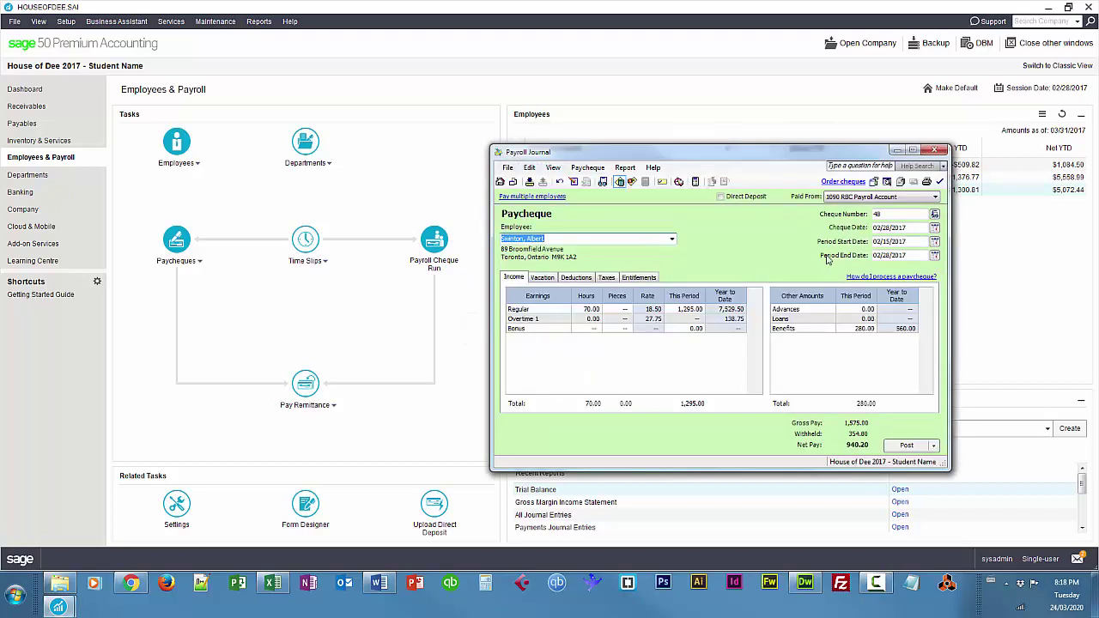
Date the cheque 03/31/2017 and set the pay period from 03/16/2017 to 03/31/2017
{"action": "left_click", "coordinate": [933, 228]}
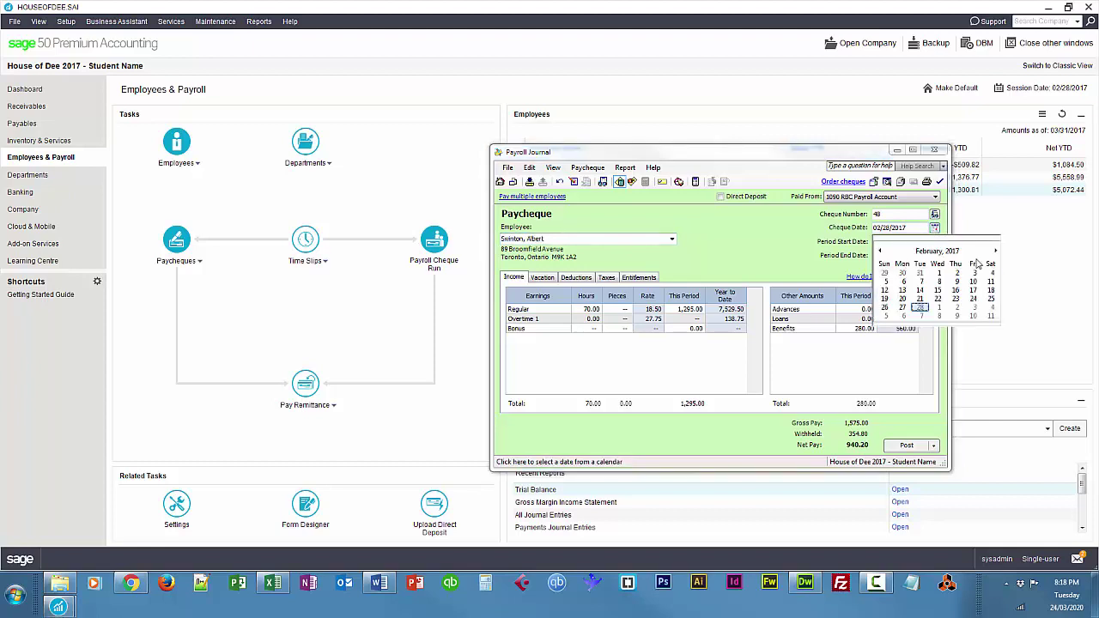
{"action": "left_click", "coordinate": [994, 251]}
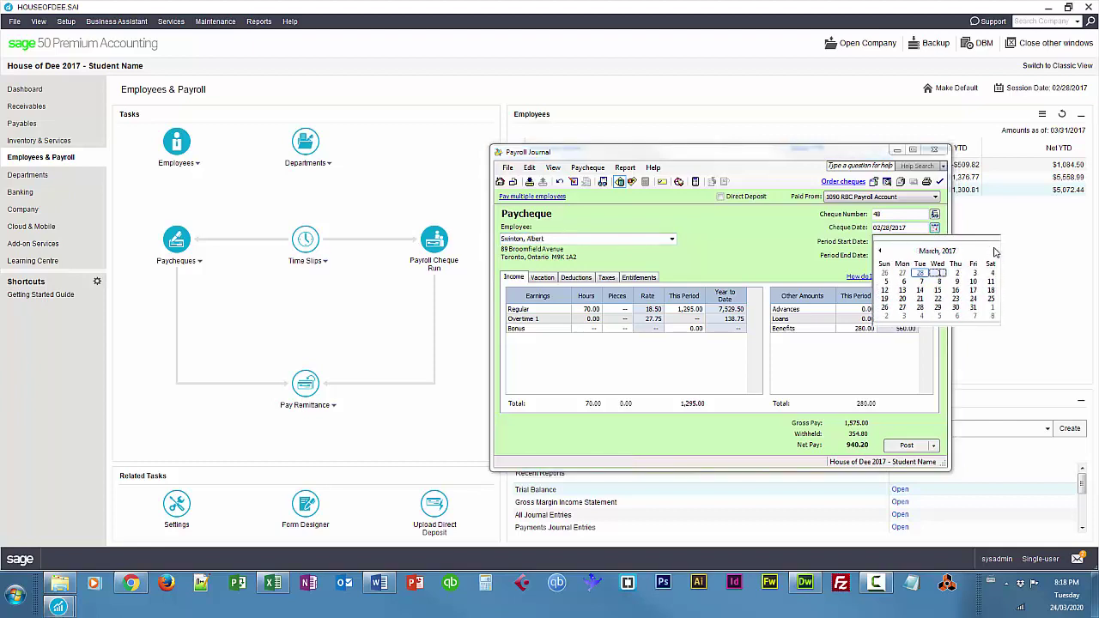
{"action": "left_click", "coordinate": [973, 307]}
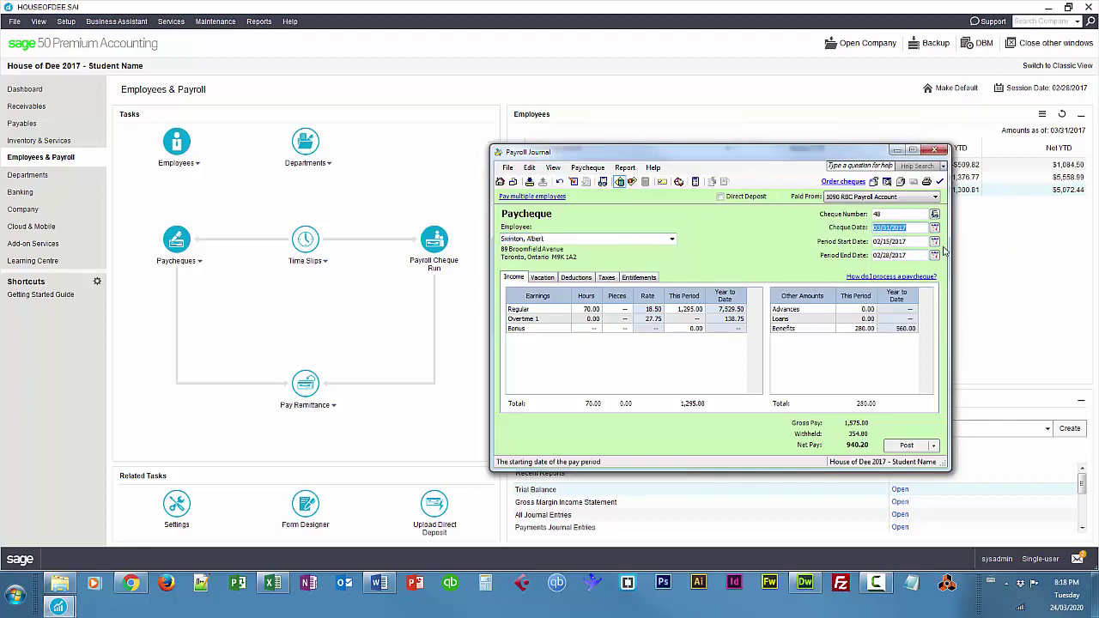
{"action": "left_click", "coordinate": [934, 242]}
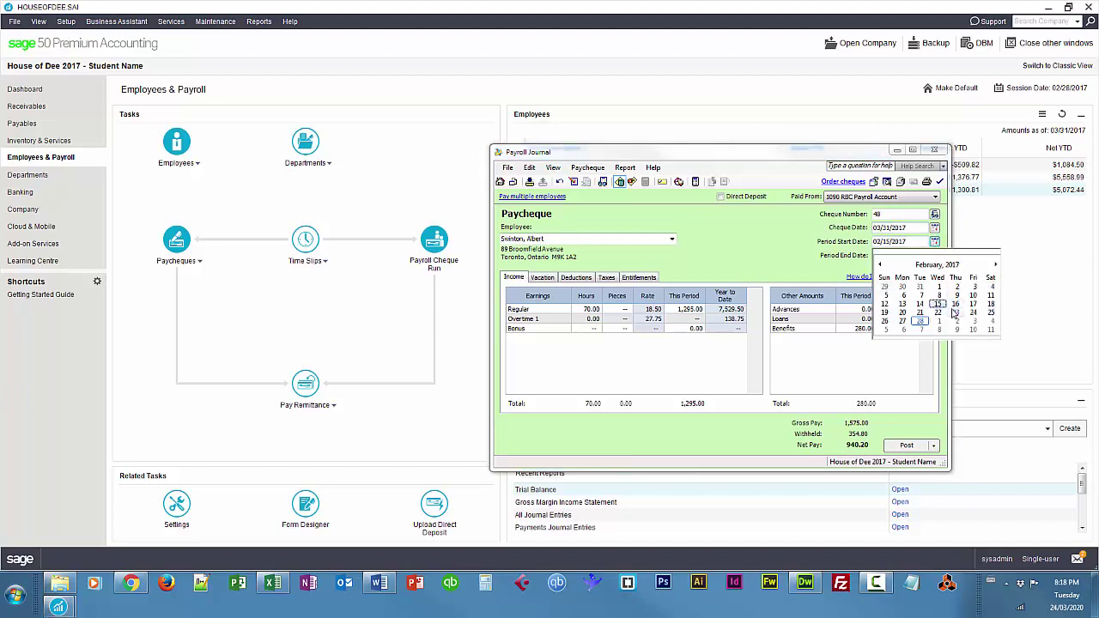
{"action": "left_click", "coordinate": [995, 265]}
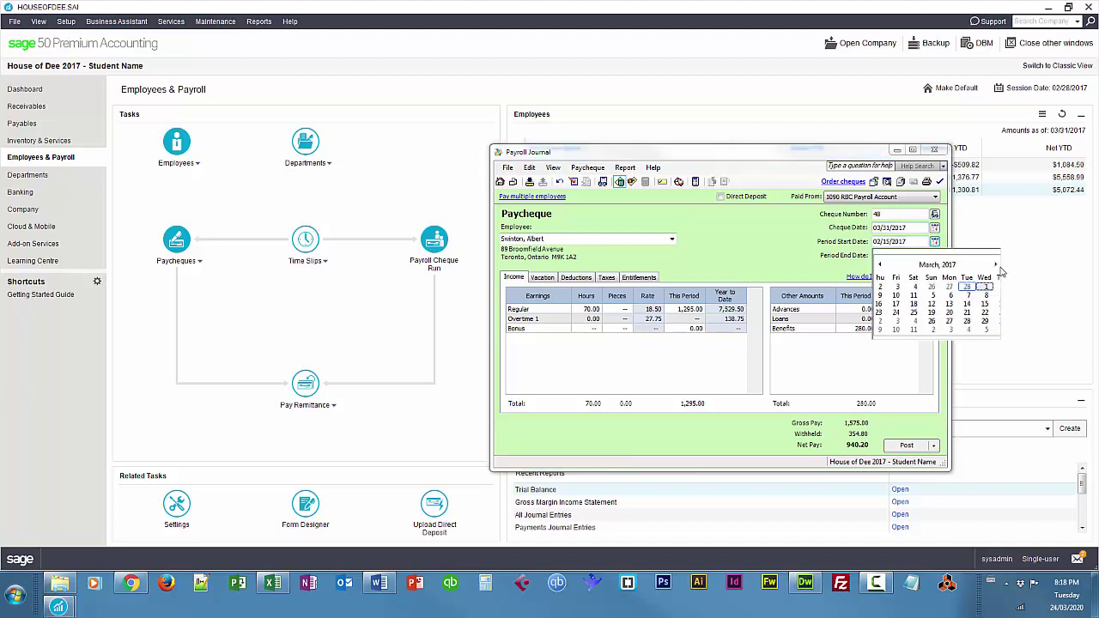
{"action": "left_click", "coordinate": [955, 303]}
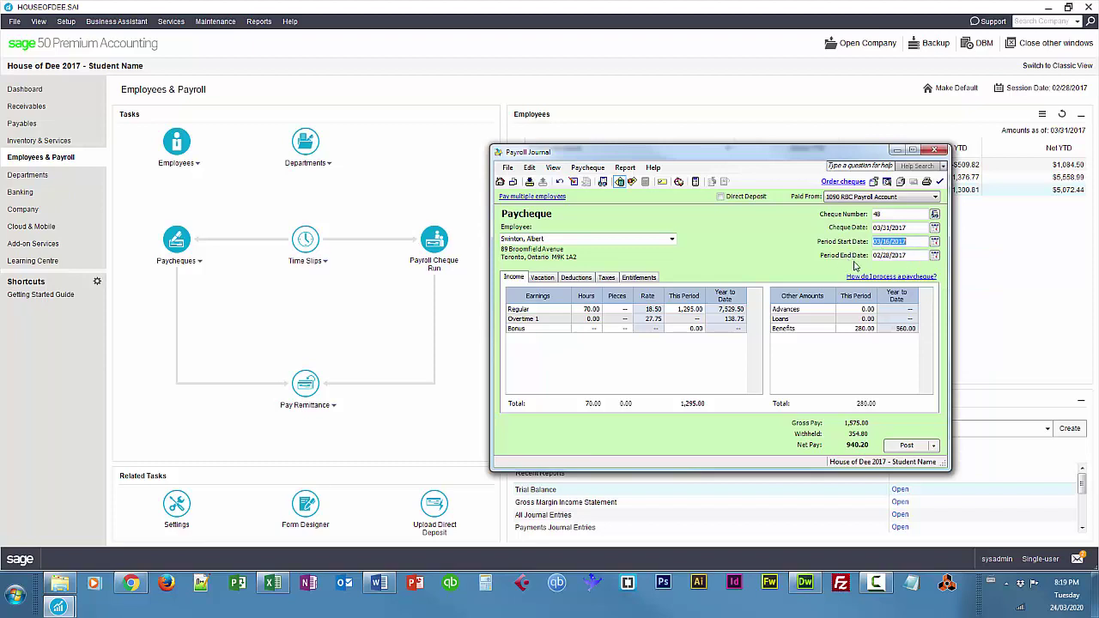
{"action": "left_click", "coordinate": [937, 257]}
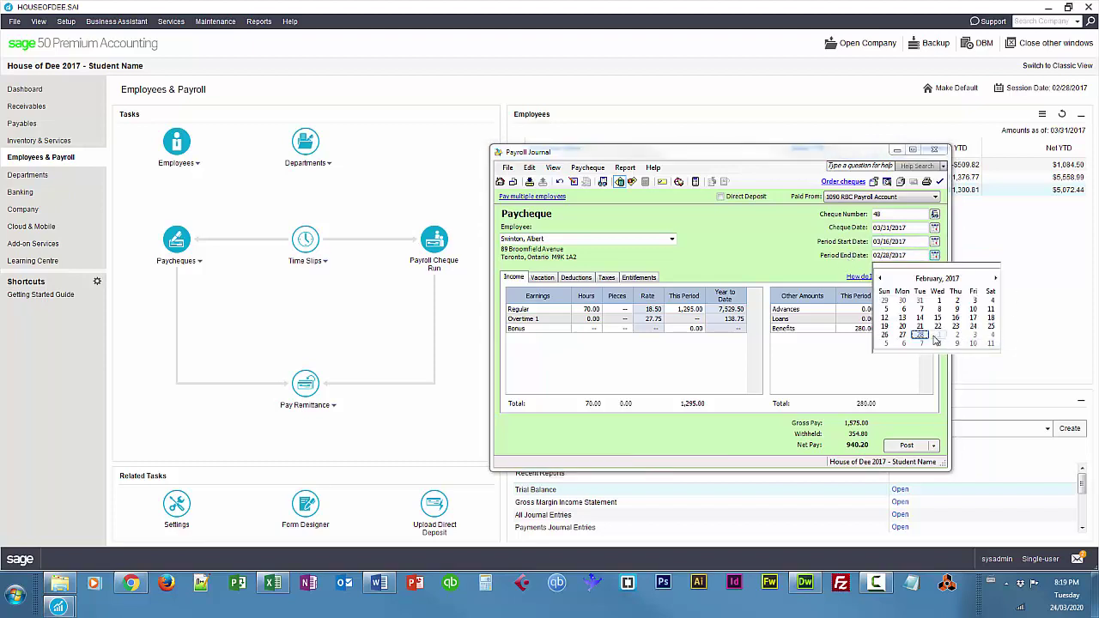
{"action": "left_click", "coordinate": [995, 279]}
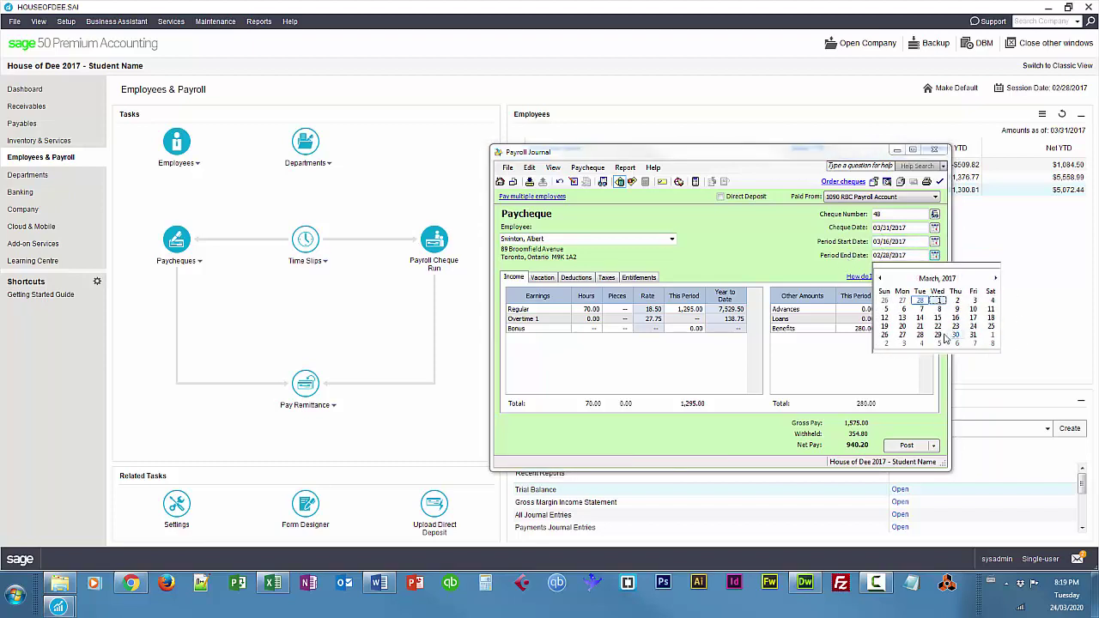
{"action": "left_click", "coordinate": [972, 335]}
Enter 47 regular hours and a bonus of 100.00 in the paycheque's income for this period
{"action": "left_click", "coordinate": [591, 309]}
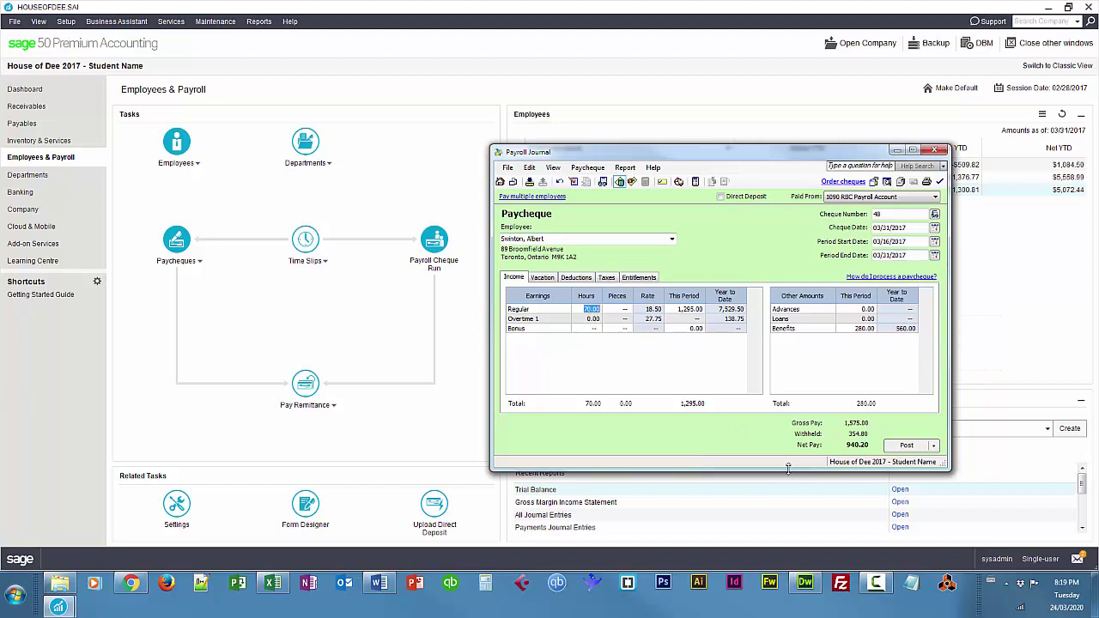
{"action": "type", "text": "47"}
{"action": "key", "text": "Tab"}
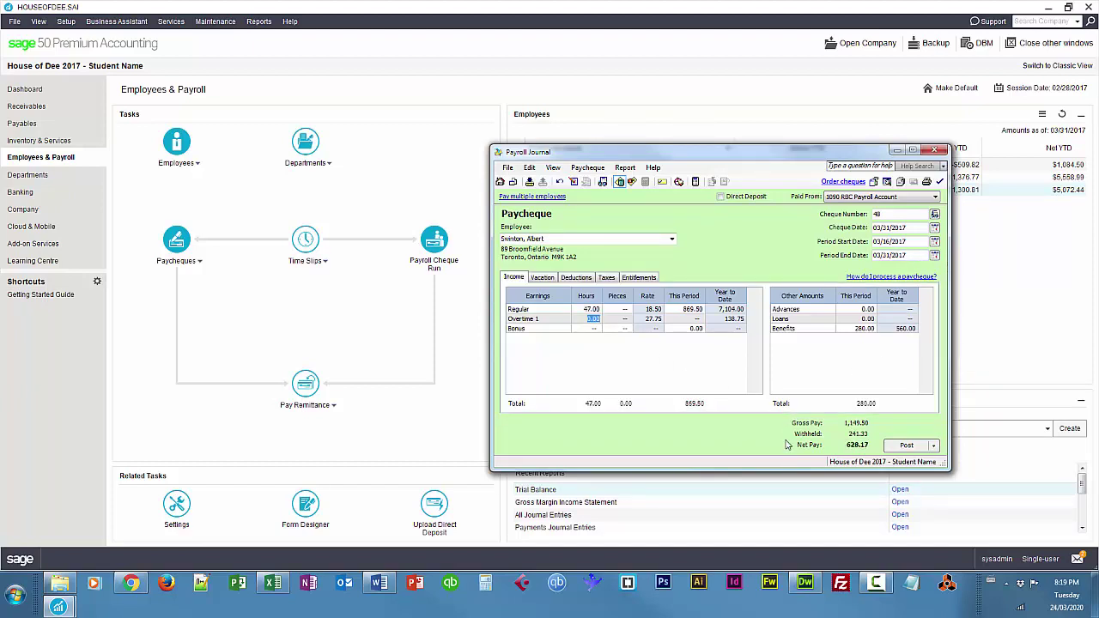
{"action": "left_click", "coordinate": [697, 329]}
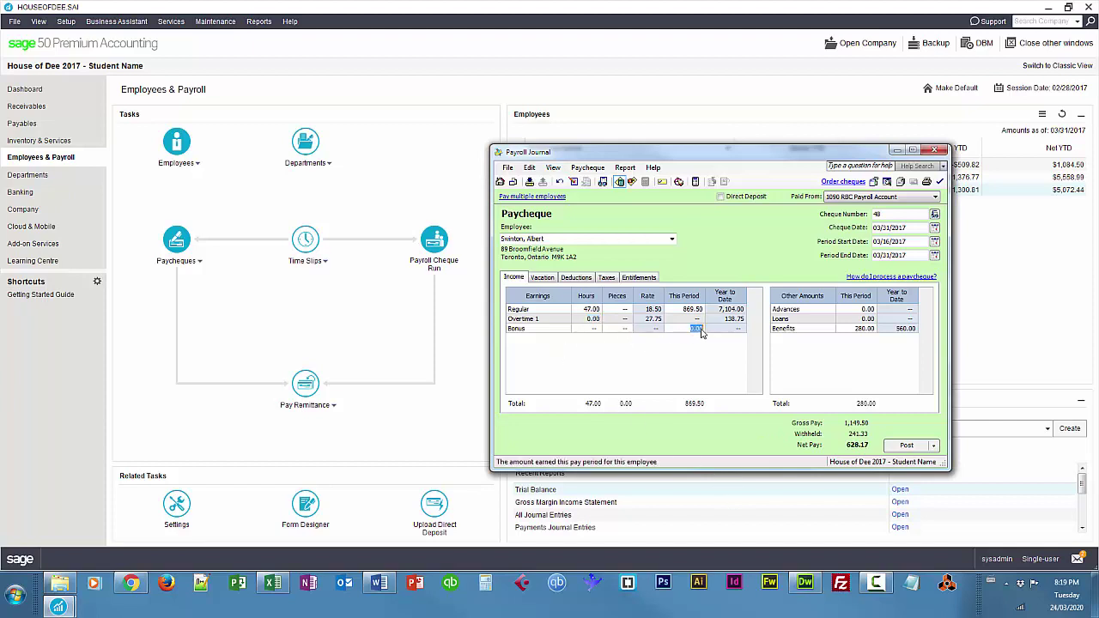
{"action": "type", "text": "1"}
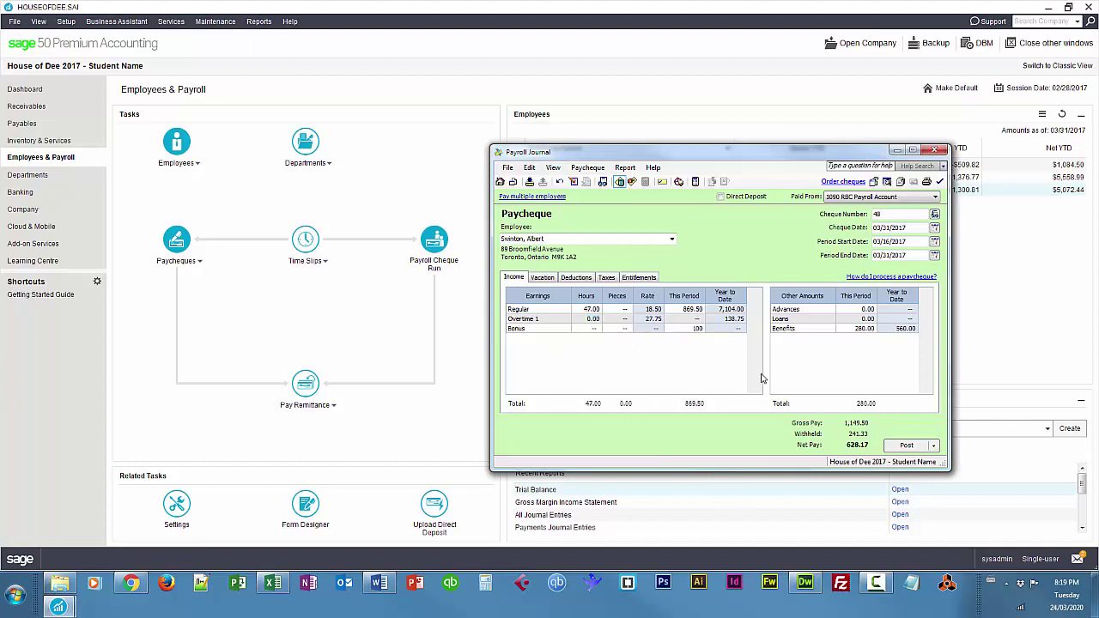
{"action": "key", "text": "Tab"}
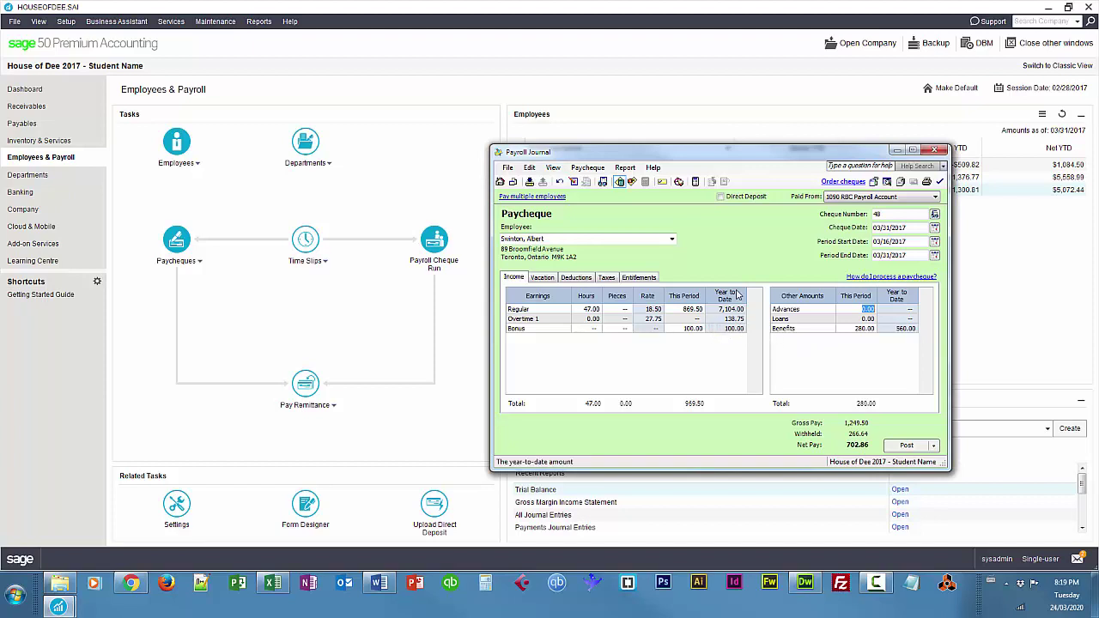
Pay out the employee's owed vacation by setting this period's Vacation Paid amount to 293.71
{"action": "left_click", "coordinate": [546, 284]}
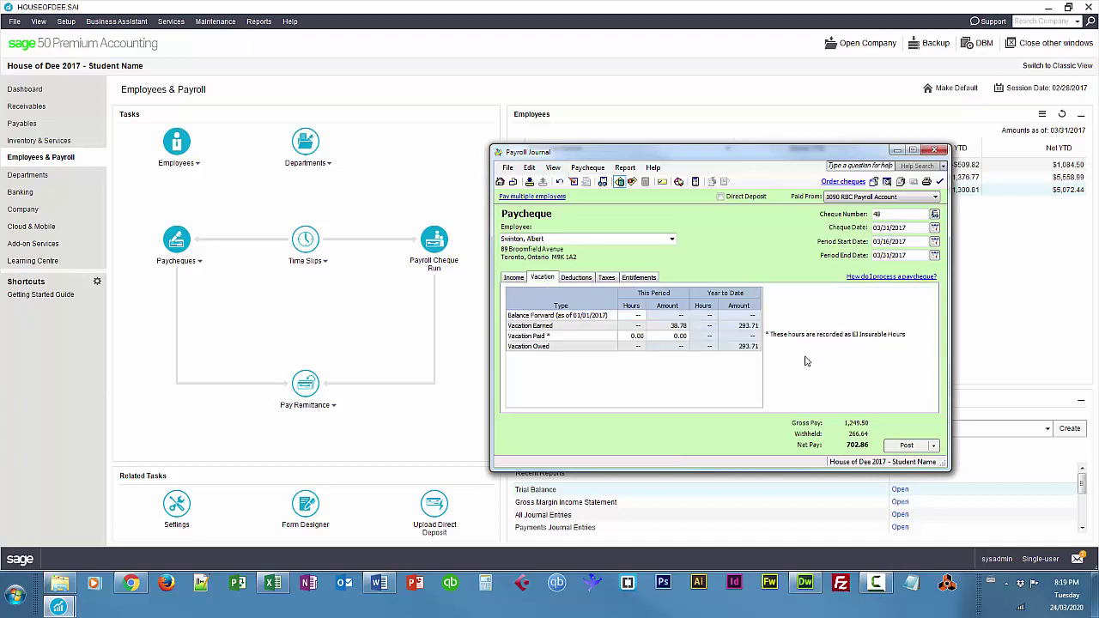
{"action": "left_click", "coordinate": [677, 336]}
{"action": "type", "text": "293.71"}
{"action": "key", "text": "Tab"}
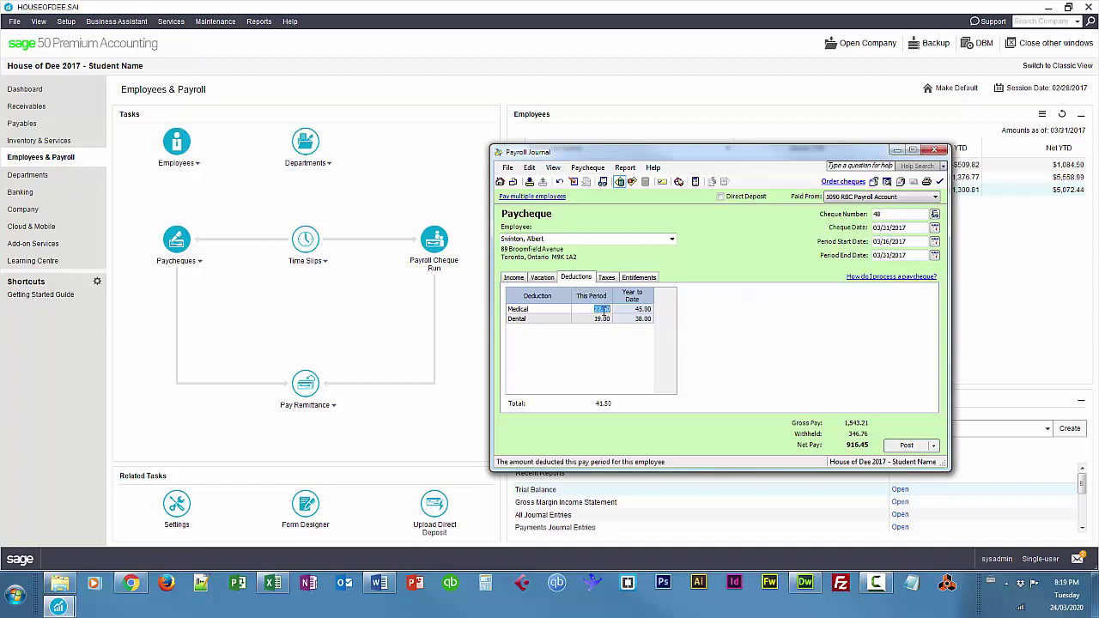
Set this period's medical deduction to 11.25 and dental to 9.50, and review the paycheque's taxes, income and vacation
{"action": "type", "text": "11.25"}
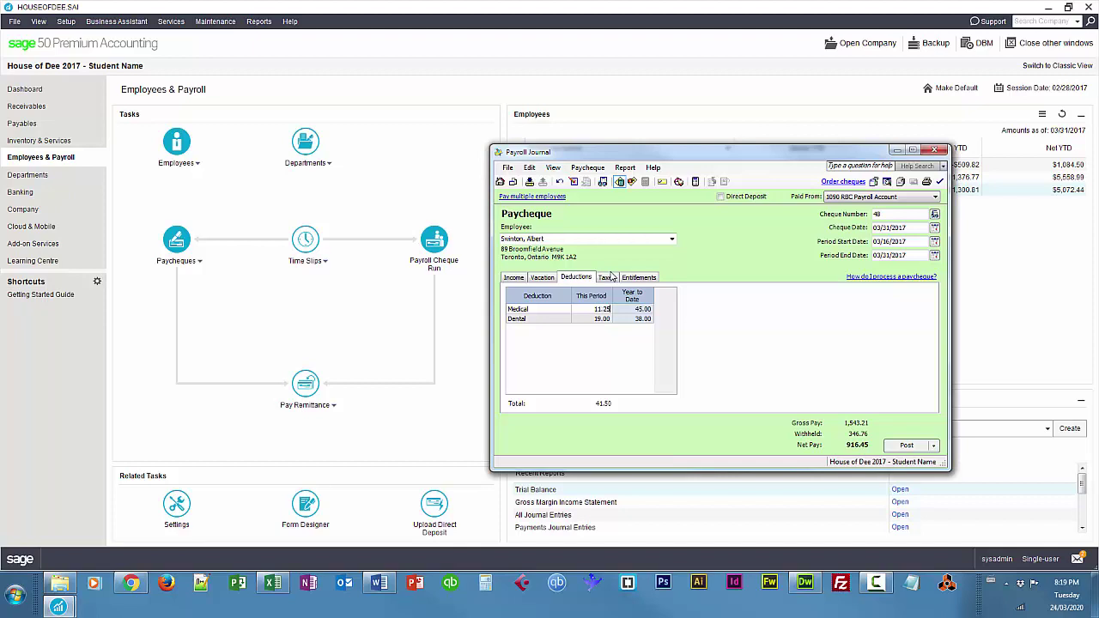
{"action": "key", "text": "Tab"}
{"action": "type", "text": "9"}
{"action": "left_click", "coordinate": [607, 276]}
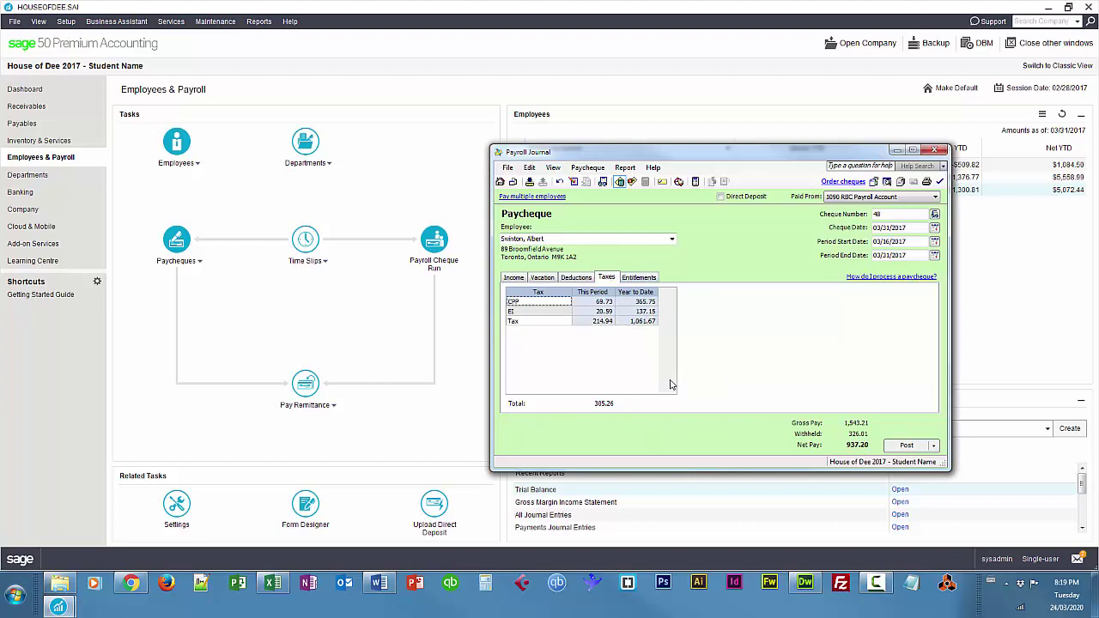
{"action": "left_click", "coordinate": [514, 277]}
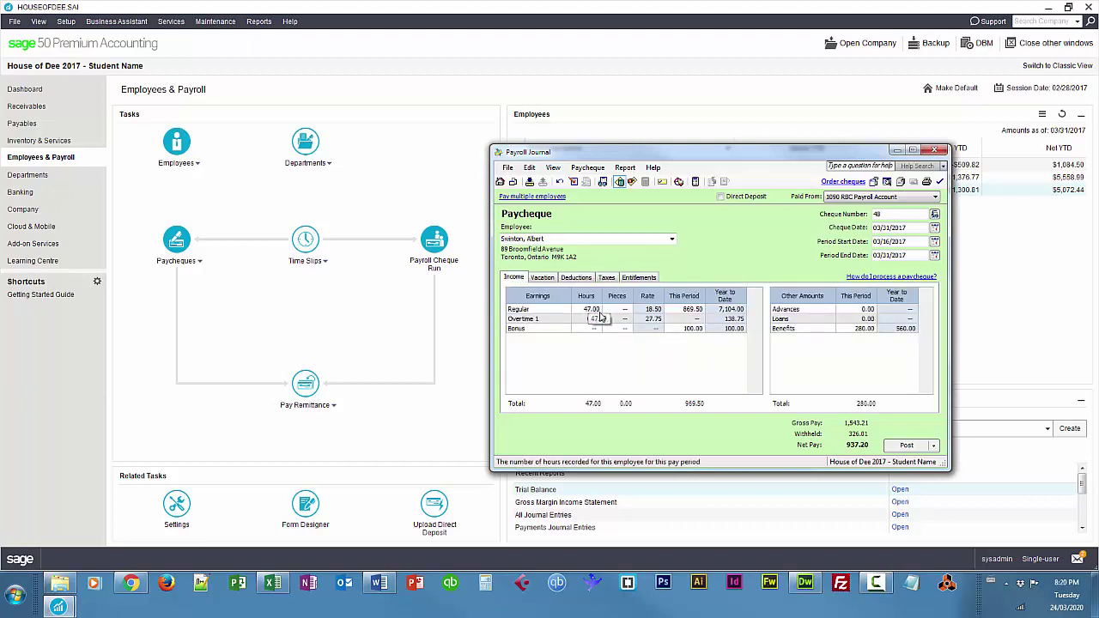
{"action": "left_click", "coordinate": [542, 277]}
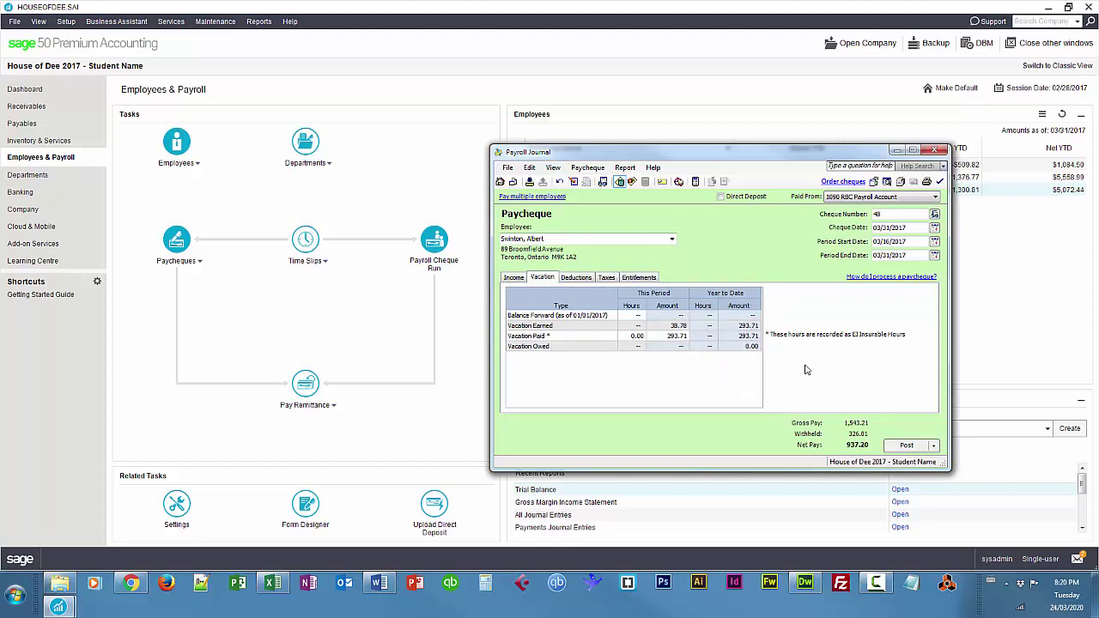
{"action": "left_click", "coordinate": [906, 445]}
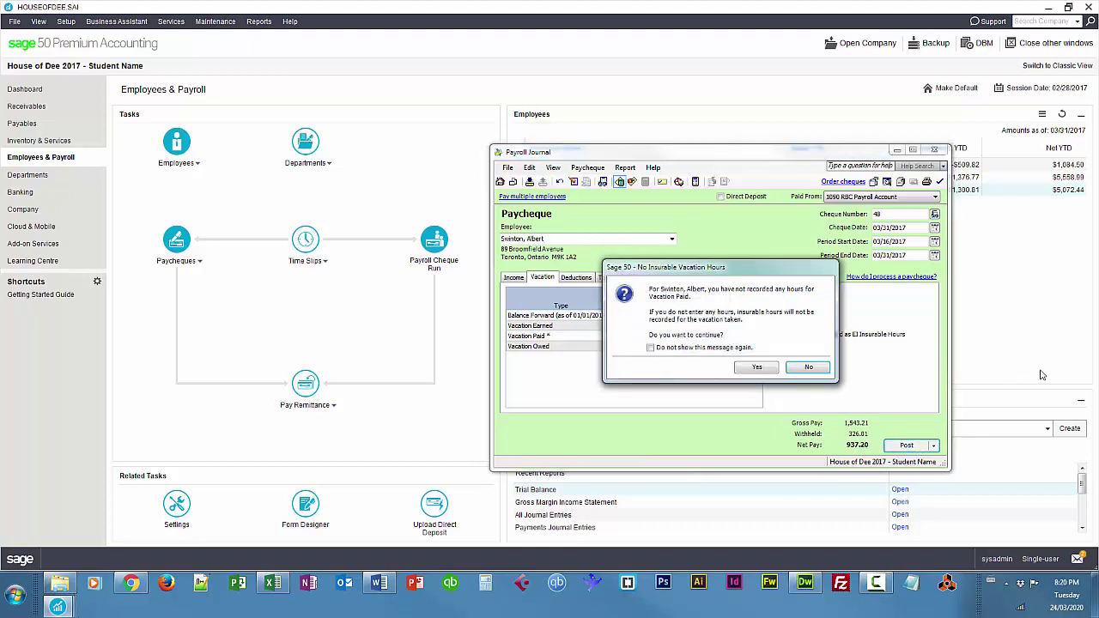
{"action": "left_click", "coordinate": [757, 370]}
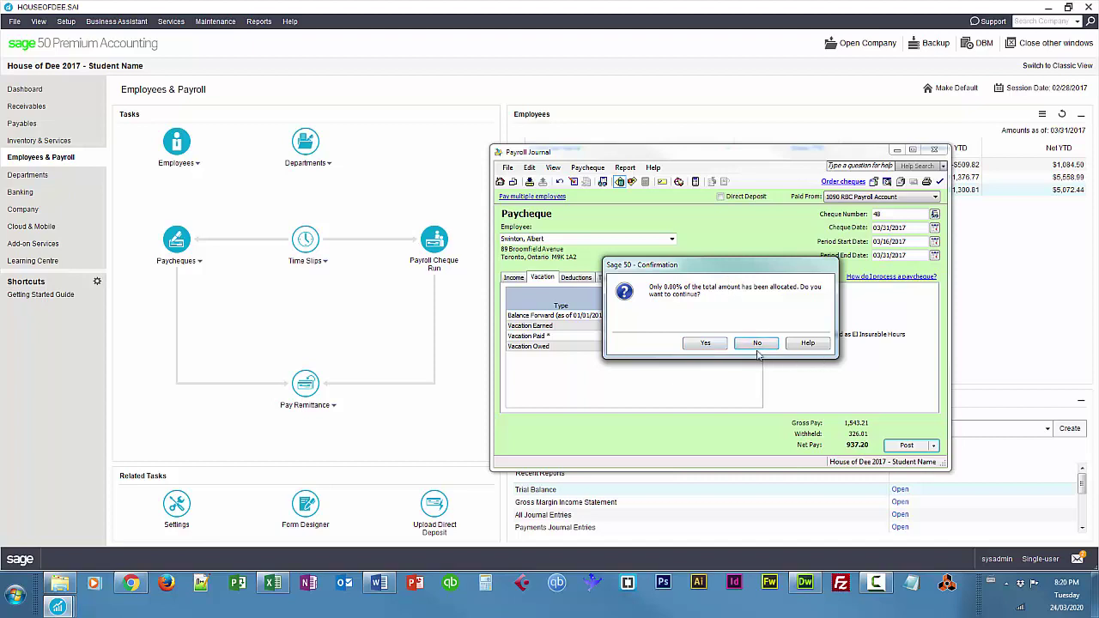
{"action": "left_click", "coordinate": [757, 343]}
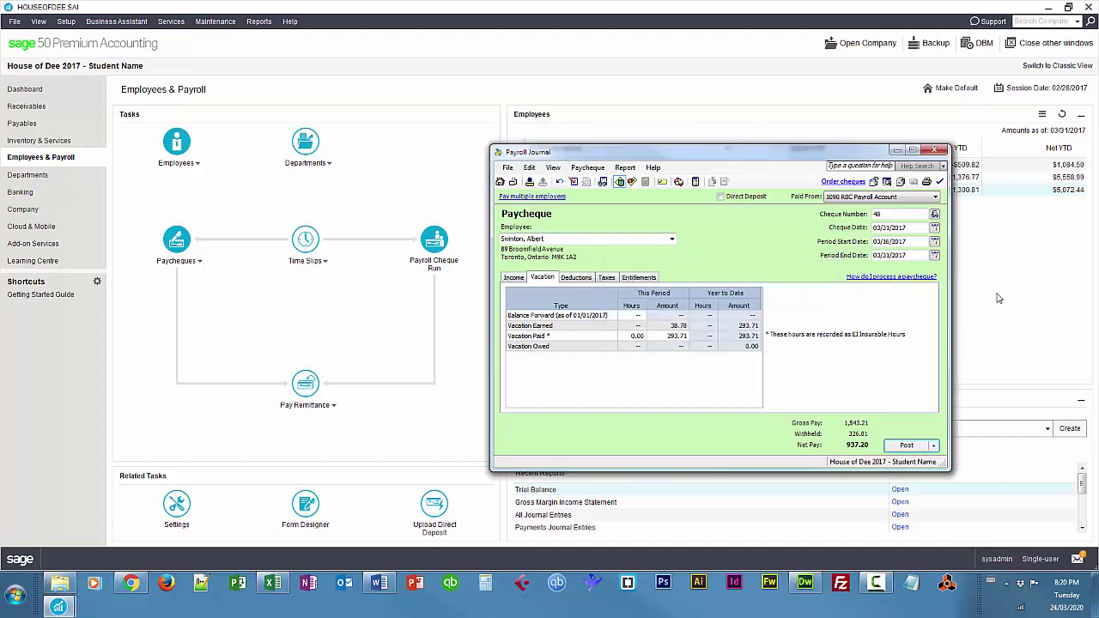
Allocate 100.00% of the paycheque to the Installation & Repair department
{"action": "left_click", "coordinate": [939, 183]}
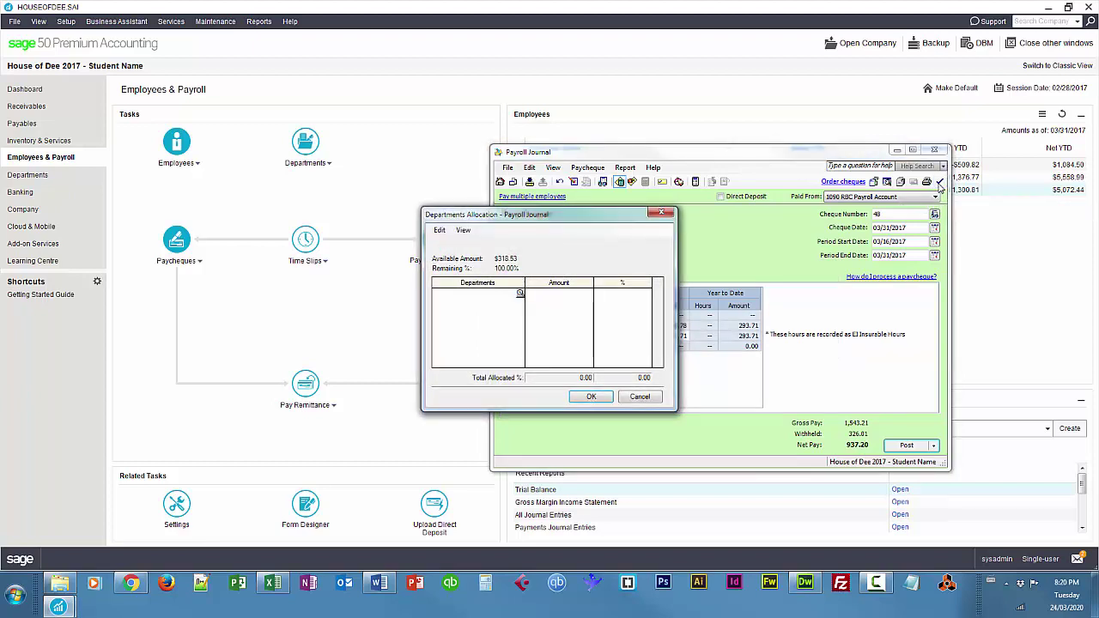
{"action": "left_click", "coordinate": [520, 295]}
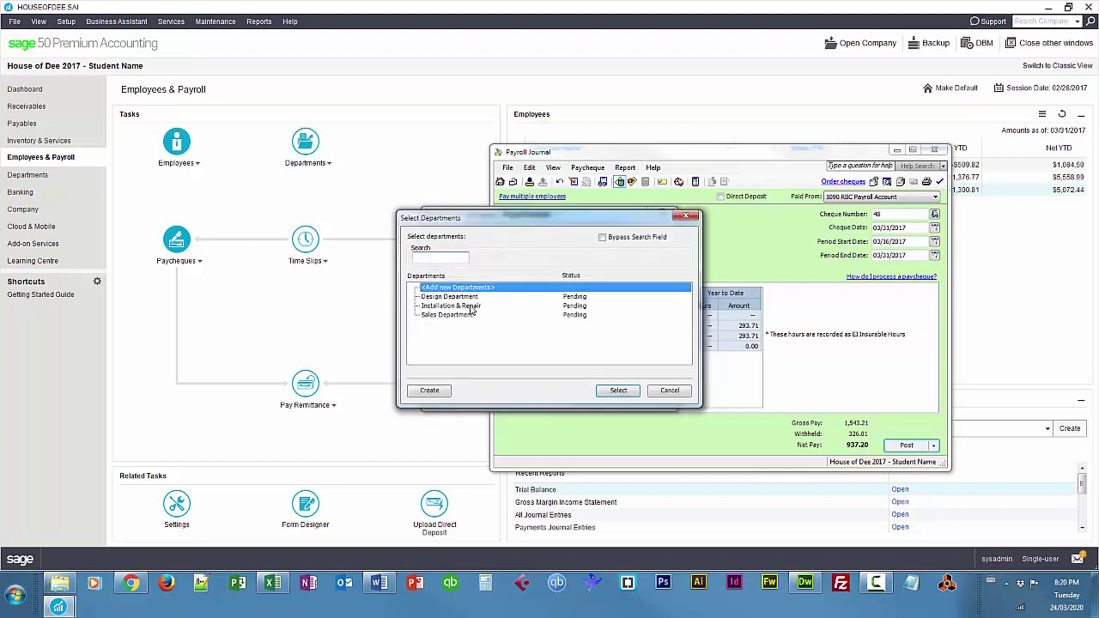
{"action": "left_click", "coordinate": [470, 308]}
{"action": "left_click", "coordinate": [618, 390]}
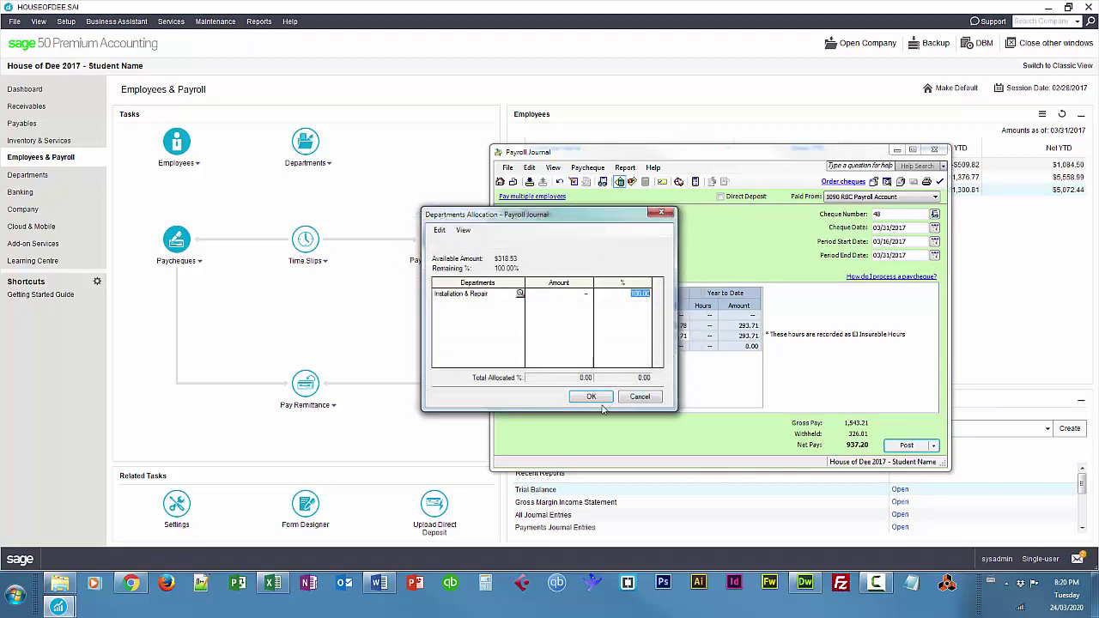
{"action": "left_click", "coordinate": [592, 396]}
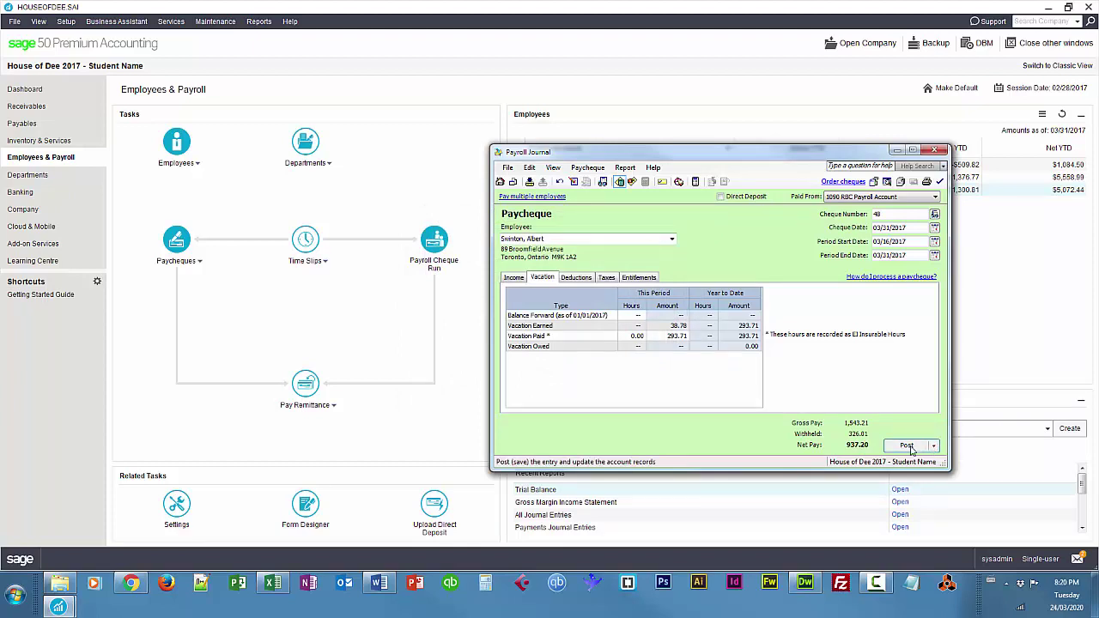
Post the paycheque without insurable vacation hours, accept the date and payroll formula confirmations, and close the Payroll Journal
{"action": "left_click", "coordinate": [908, 446]}
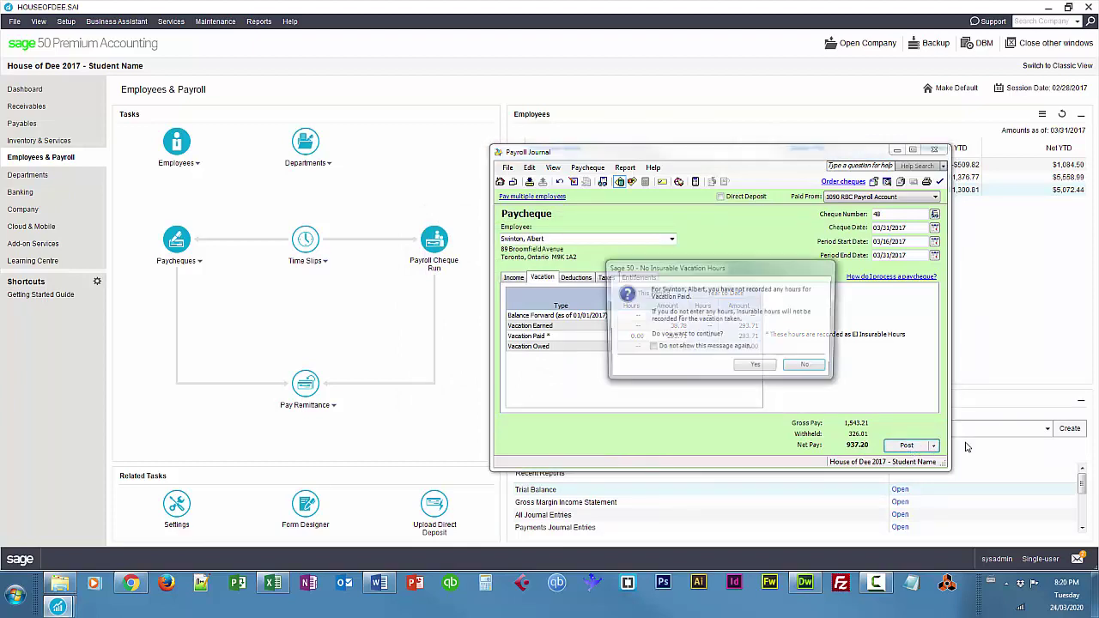
{"action": "left_click", "coordinate": [763, 367]}
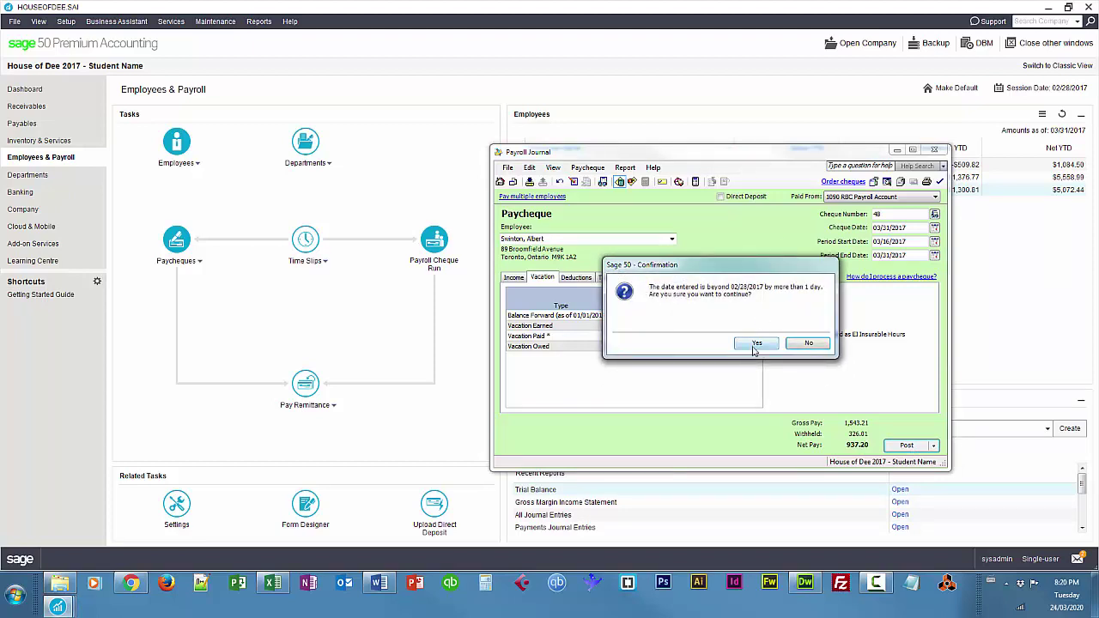
{"action": "left_click", "coordinate": [754, 346]}
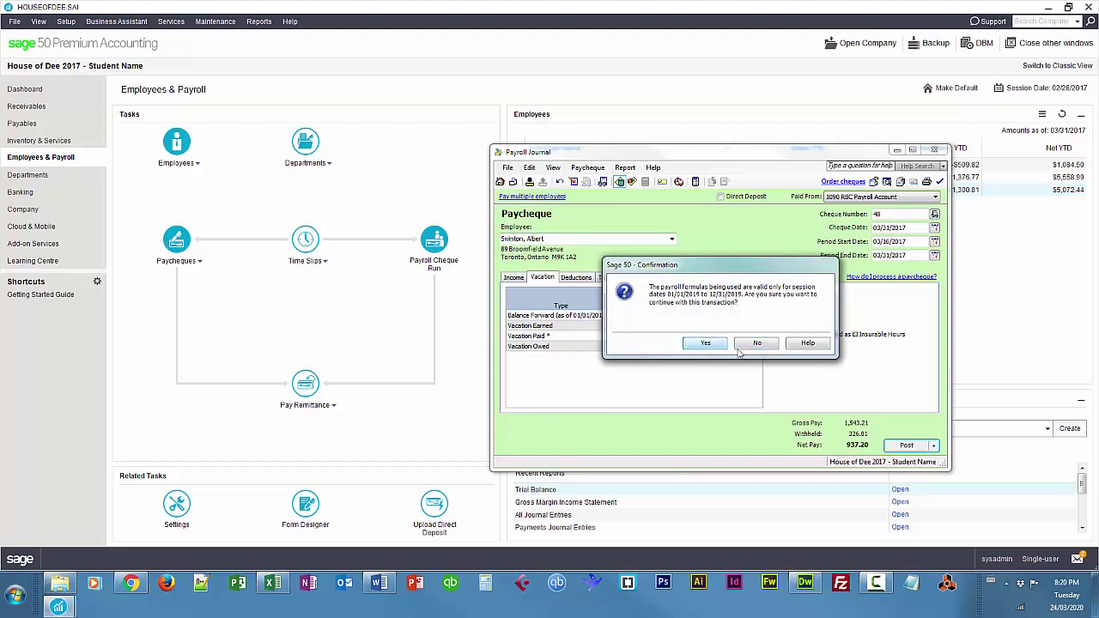
{"action": "key", "text": "Return"}
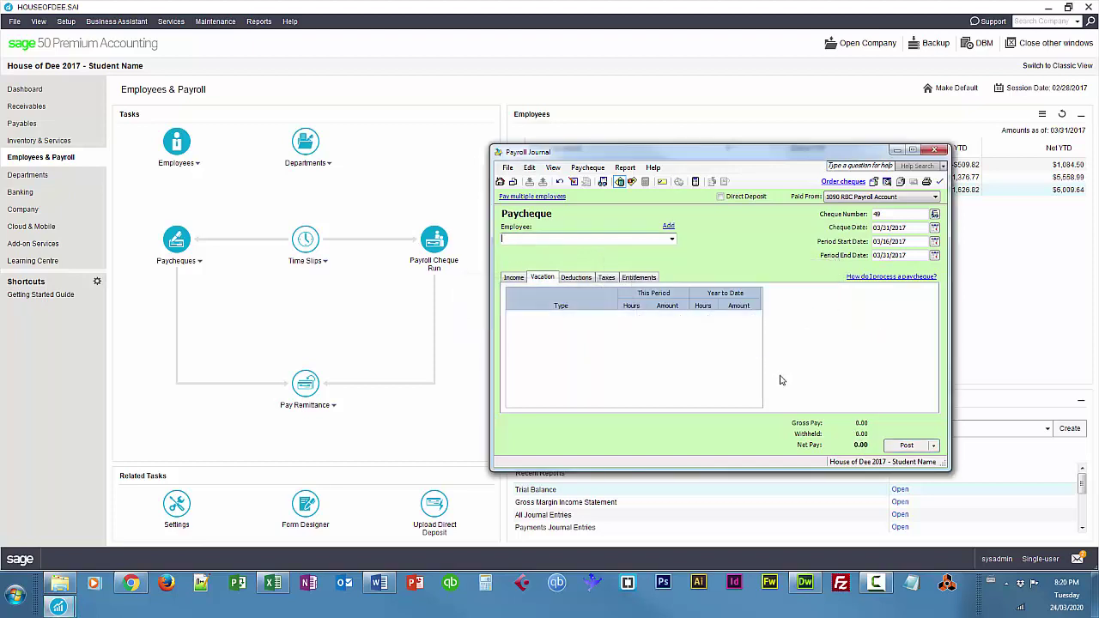
{"action": "left_click", "coordinate": [939, 151]}
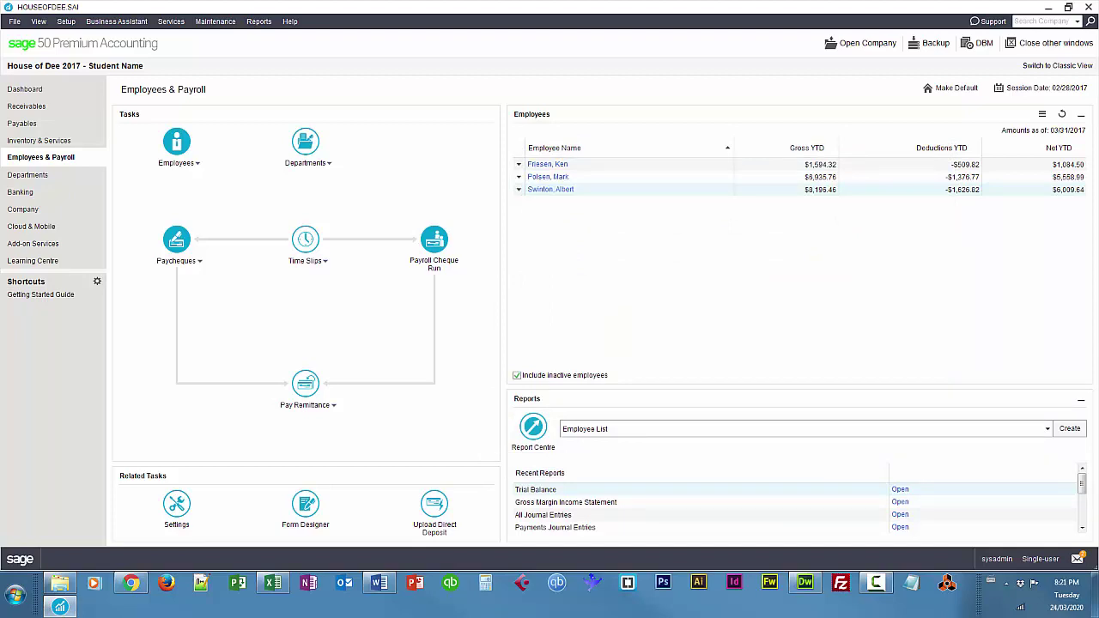
Open the third employee's record from the Employees list and set the gender to Male
{"action": "left_click", "coordinate": [563, 190]}
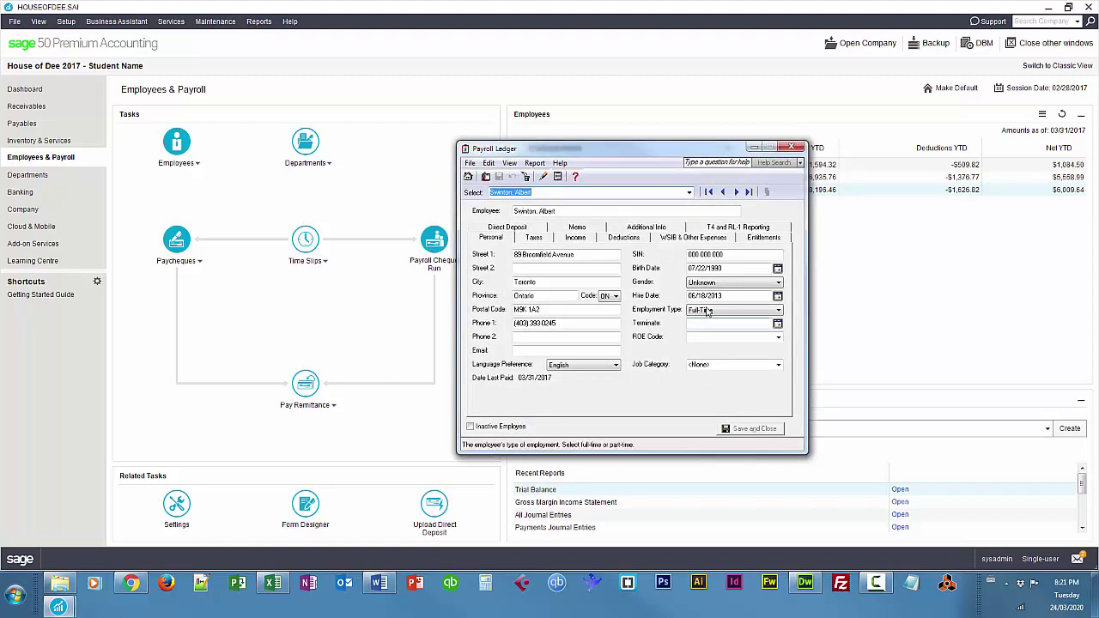
{"action": "left_click", "coordinate": [696, 284]}
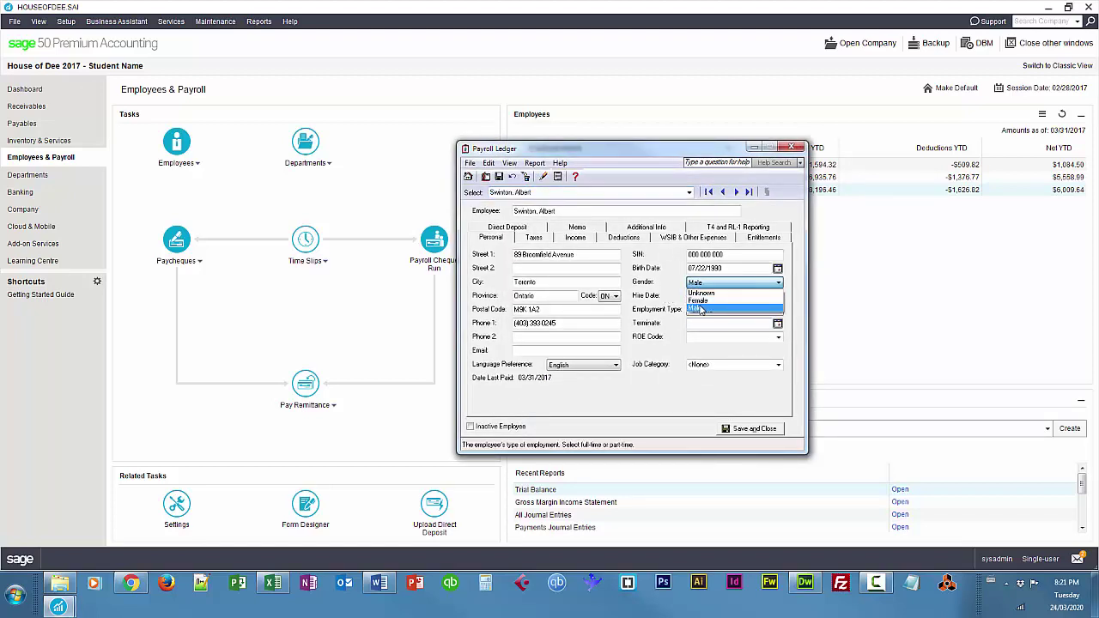
{"action": "left_click", "coordinate": [697, 302]}
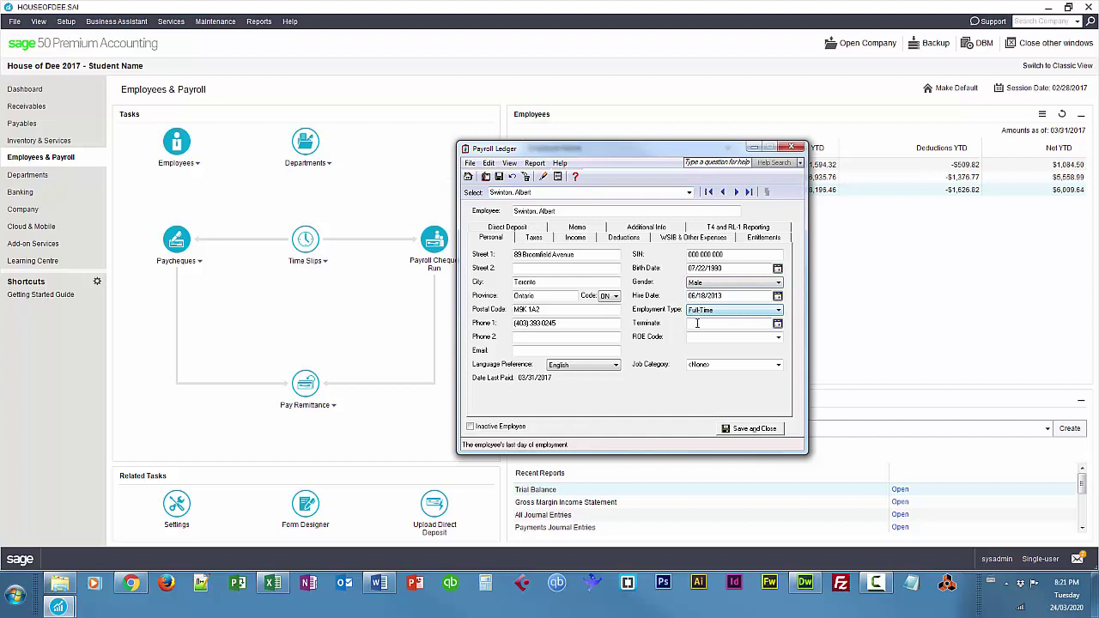
Set the employee's termination date to 03/31/2017 with ROE code Quit, and mark the employee as inactive
{"action": "left_click", "coordinate": [749, 323]}
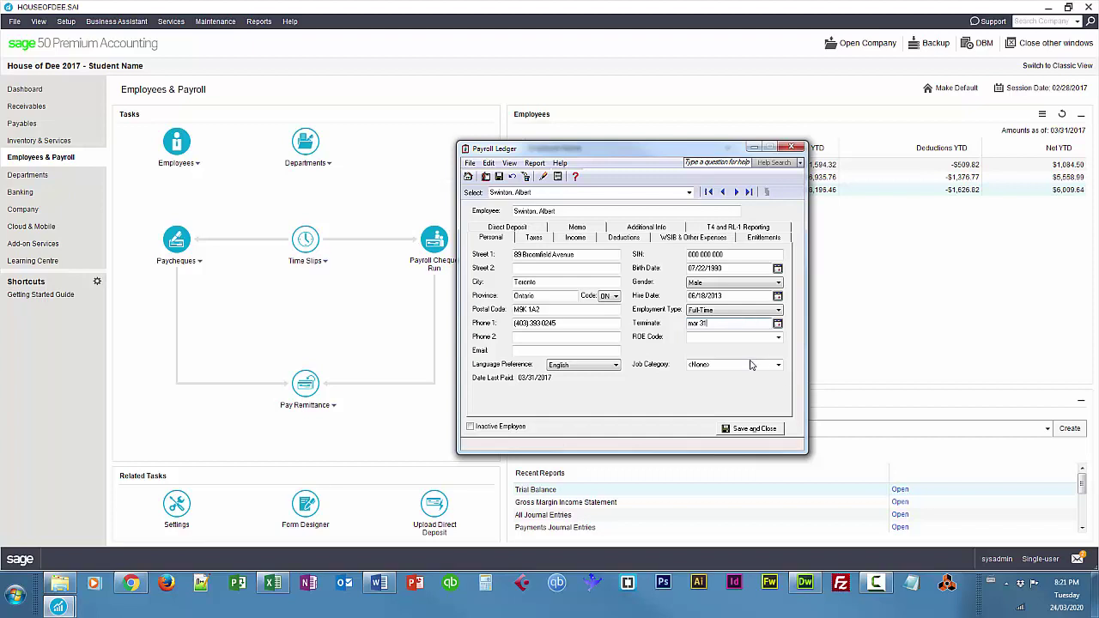
{"action": "left_click", "coordinate": [777, 337]}
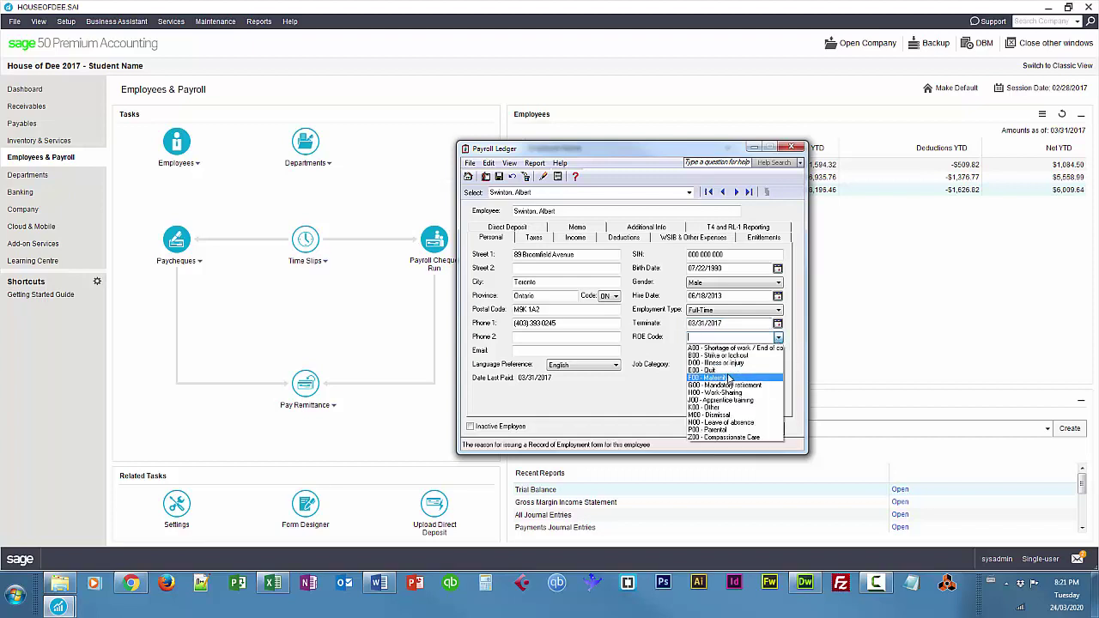
{"action": "left_click", "coordinate": [728, 378]}
{"action": "left_click", "coordinate": [777, 338]}
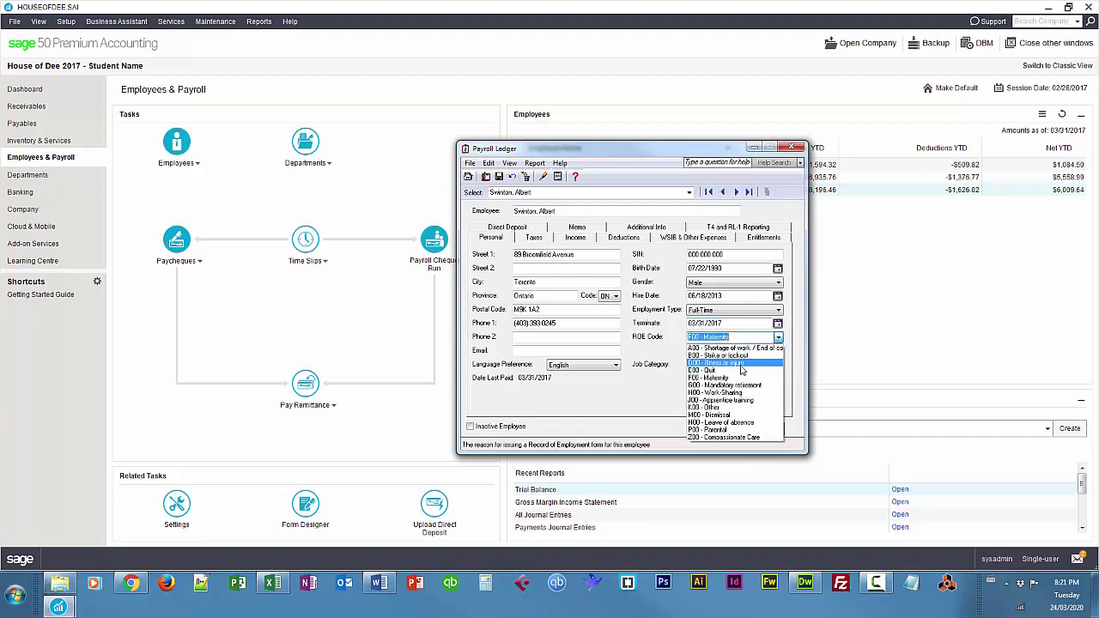
{"action": "left_click", "coordinate": [732, 371]}
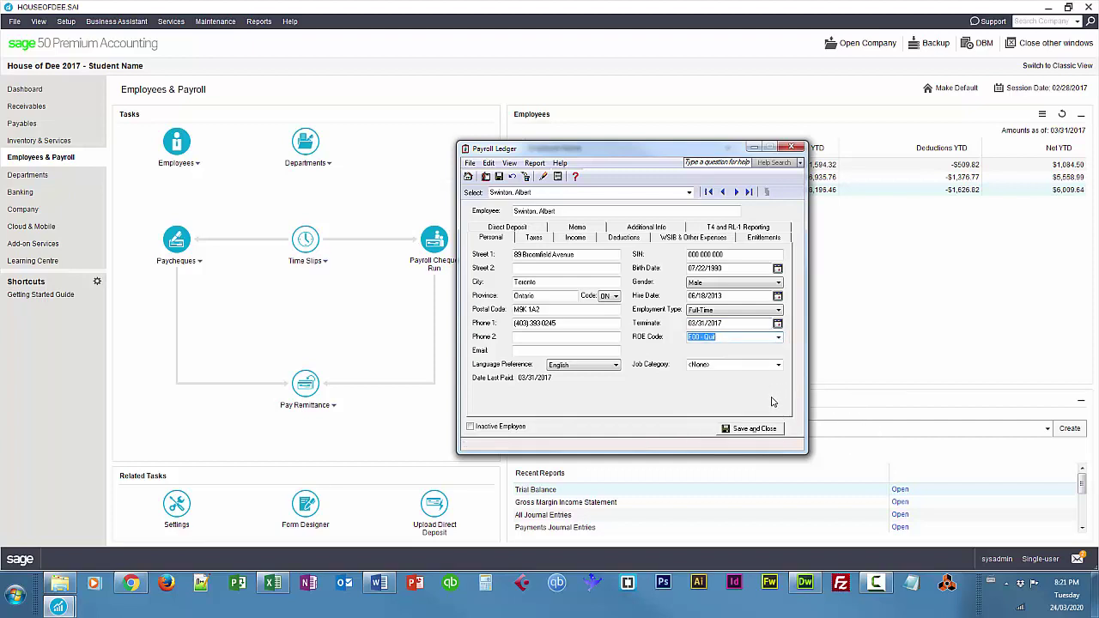
{"action": "left_click", "coordinate": [470, 426]}
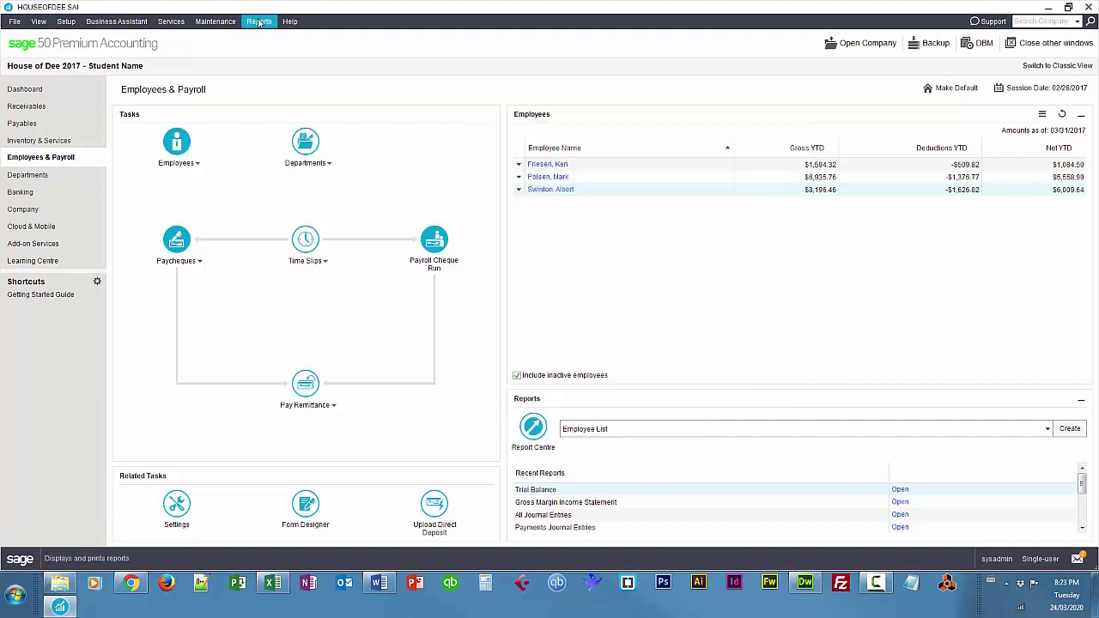
For the Record of Employment printout, display employees terminated between 01/01/2017 and 03/31/2017 and select the listed employee
{"action": "left_click", "coordinate": [258, 21]}
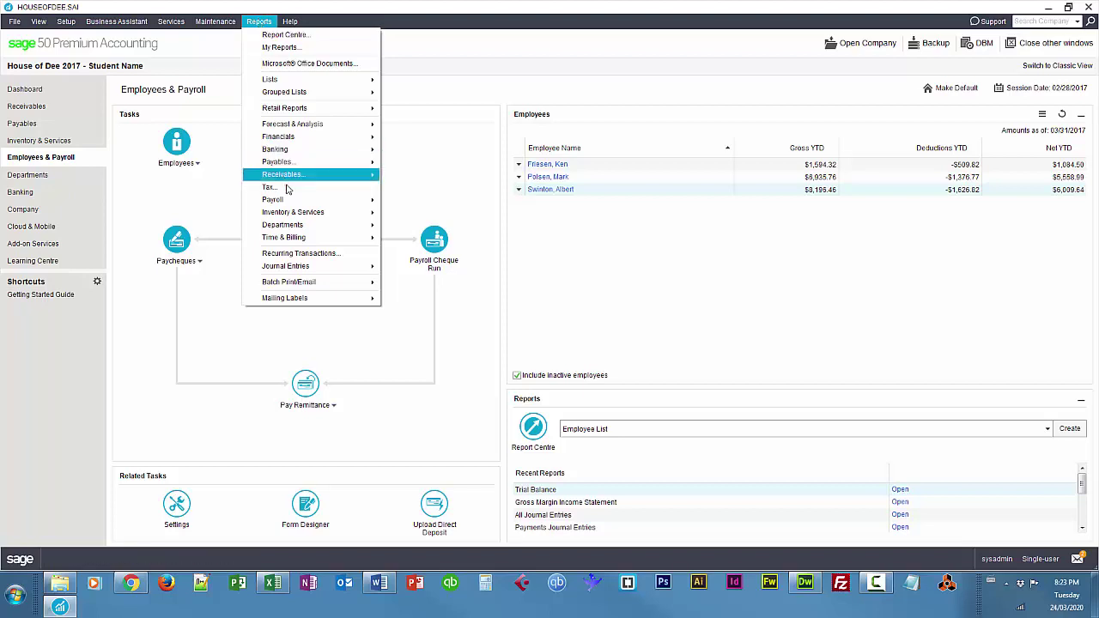
{"action": "mouse_move", "coordinate": [312, 204]}
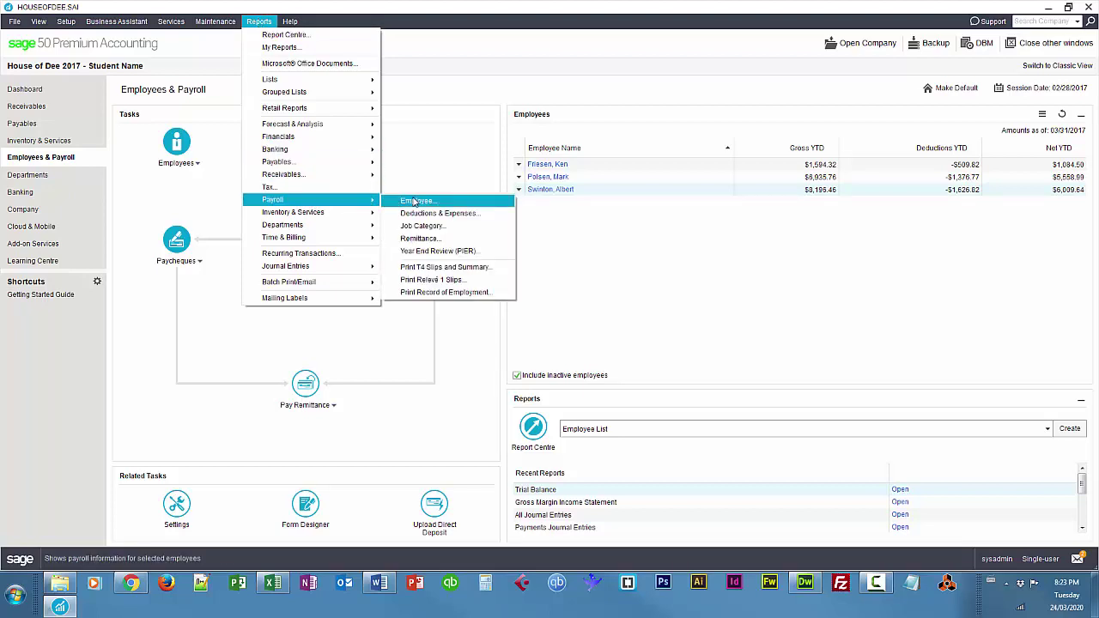
{"action": "left_click", "coordinate": [438, 295]}
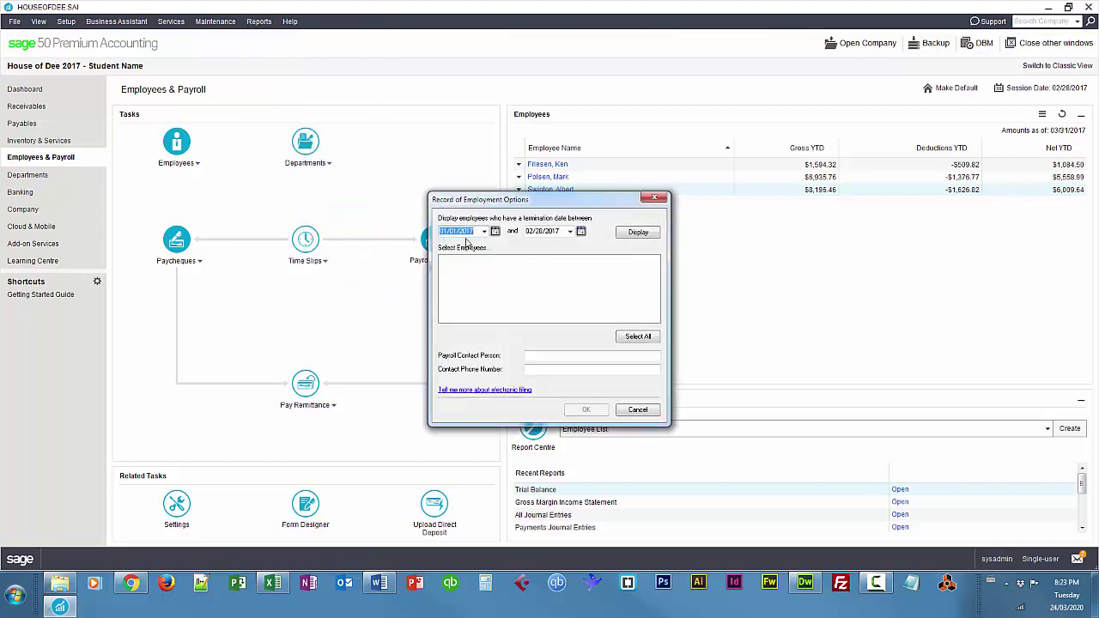
{"action": "left_click", "coordinate": [569, 231]}
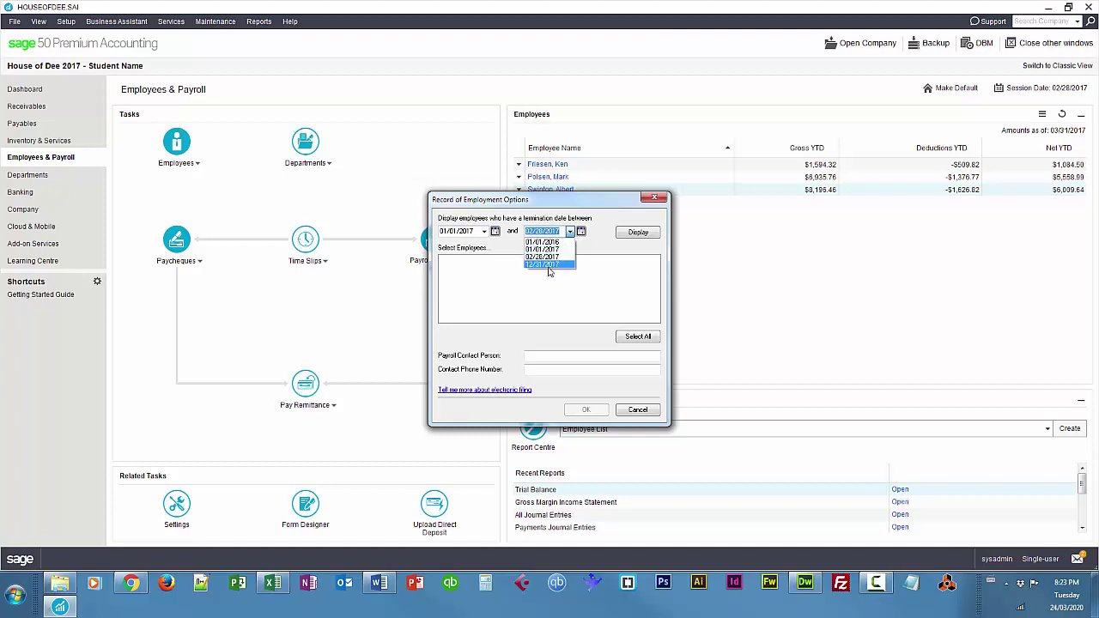
{"action": "left_click", "coordinate": [581, 232]}
{"action": "left_click", "coordinate": [581, 232]}
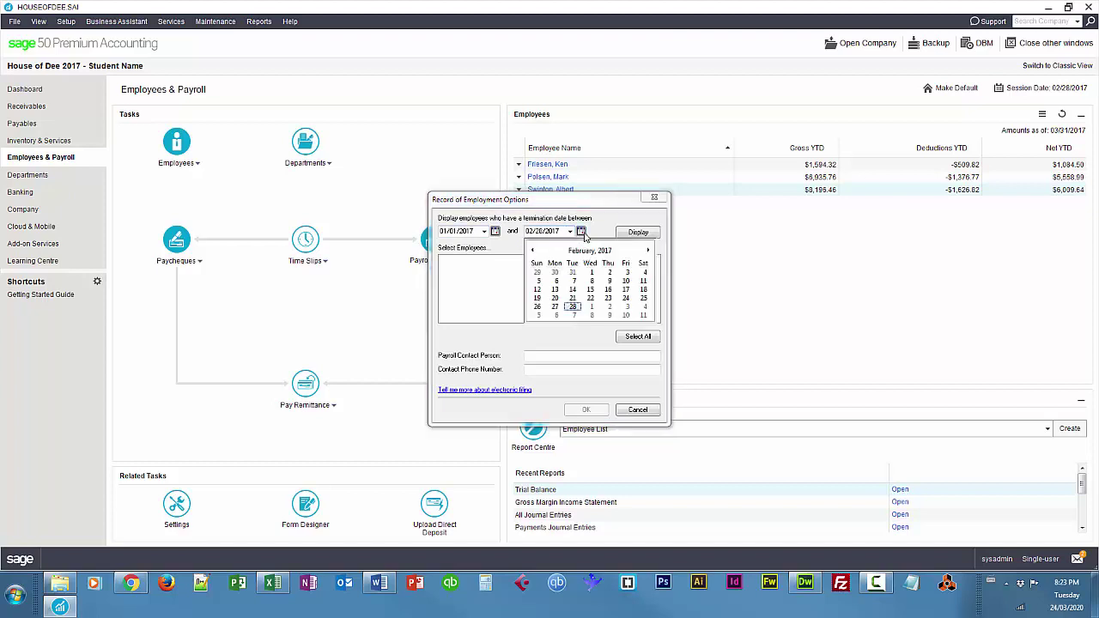
{"action": "left_click", "coordinate": [647, 250]}
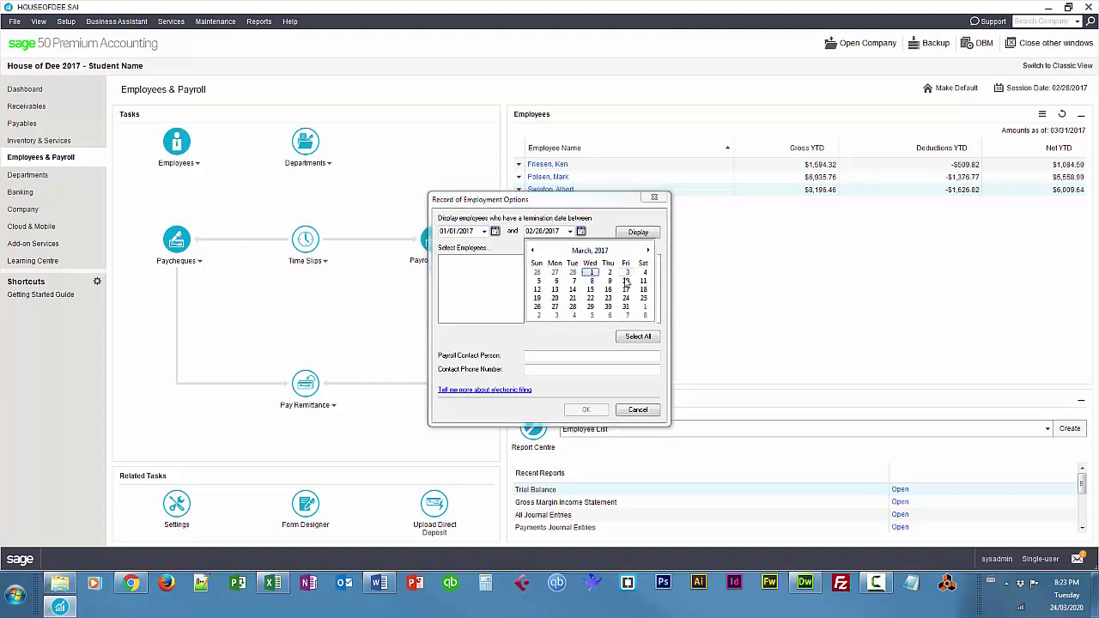
{"action": "left_click", "coordinate": [626, 306]}
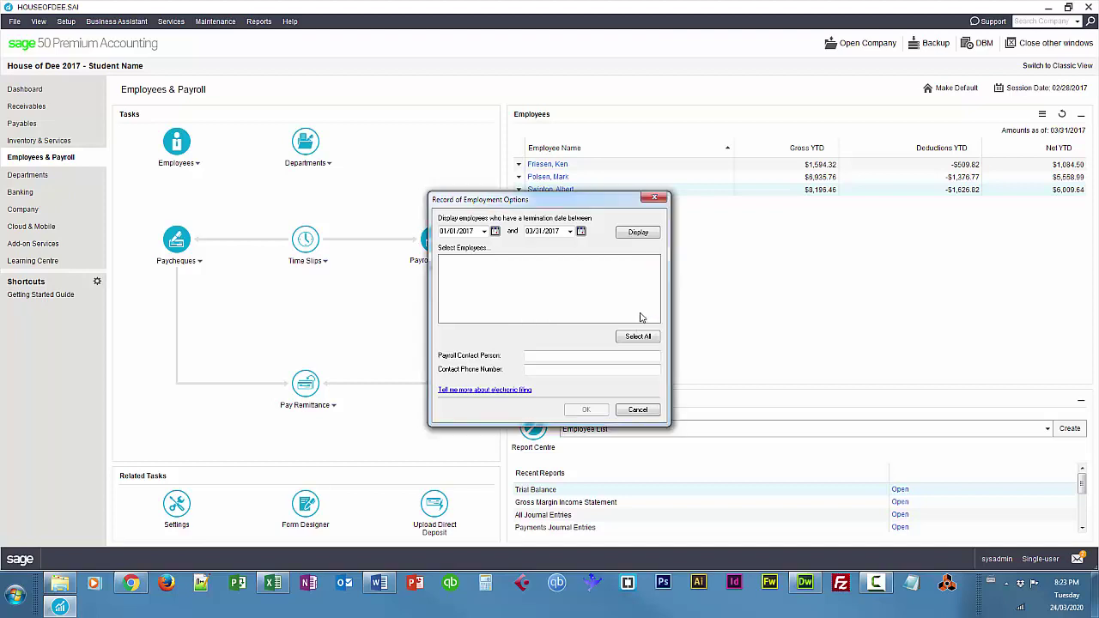
{"action": "left_click", "coordinate": [635, 232]}
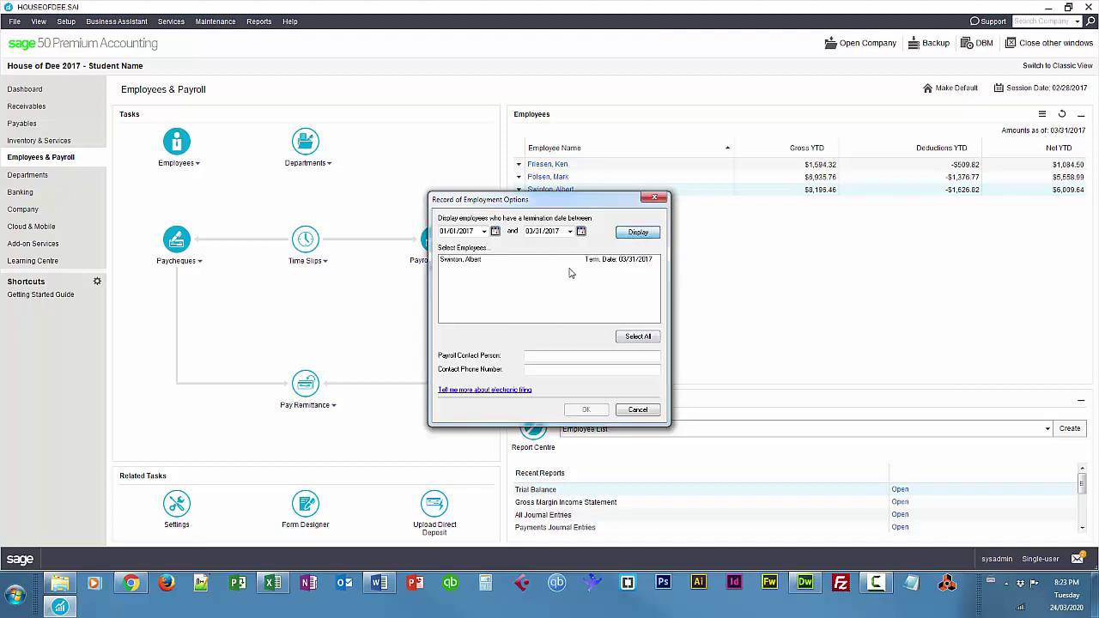
{"action": "left_click", "coordinate": [477, 259]}
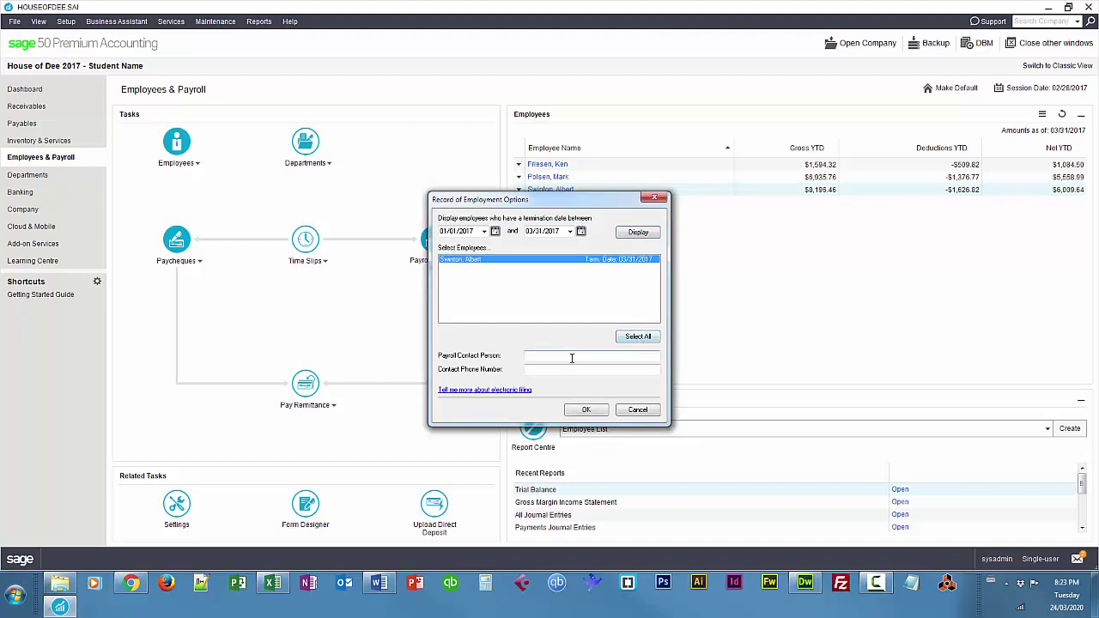
Enter the payroll contact person's name and phone number for the Record of Employment, and accept the options
{"action": "left_click", "coordinate": [613, 356]}
{"action": "type", "text": "Marcus"}
{"action": "key", "text": "Tab"}
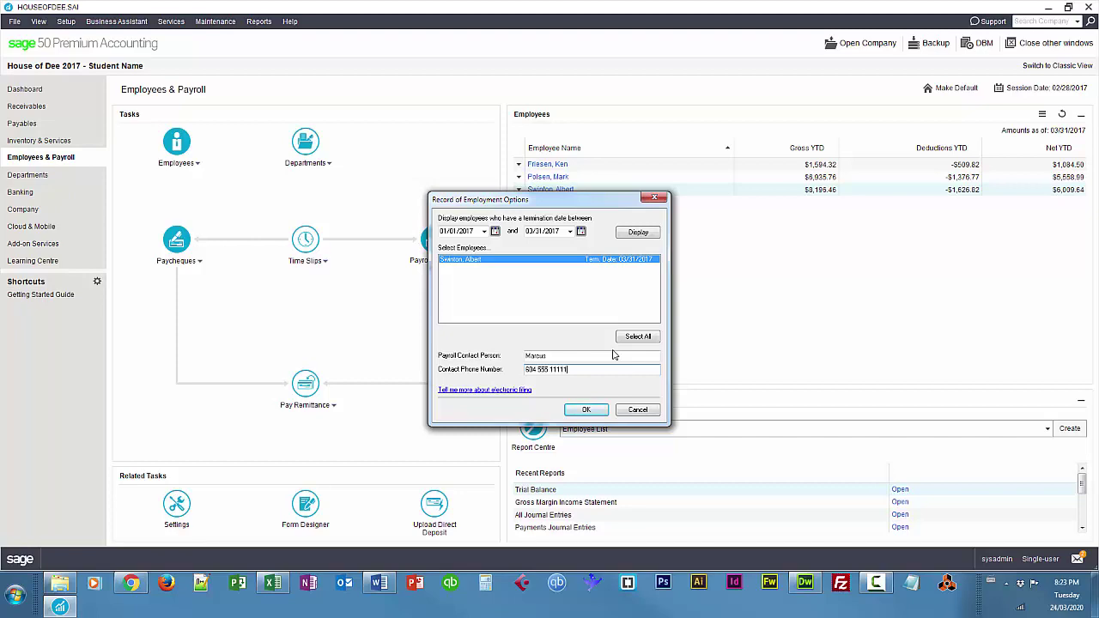
{"action": "left_click", "coordinate": [587, 409]}
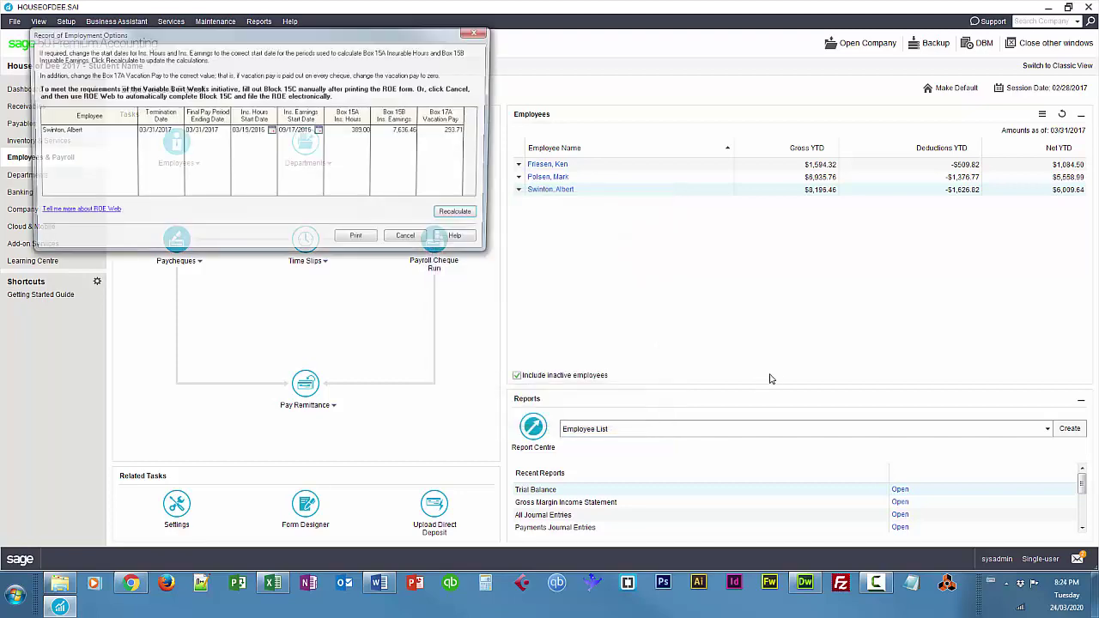
Print the Record of Employment with the calculated insurable hours, earnings and vacation pay, and accept the form-checking reminder
{"action": "left_click_drag", "start_coordinate": [277, 40], "coordinate": [797, 243]}
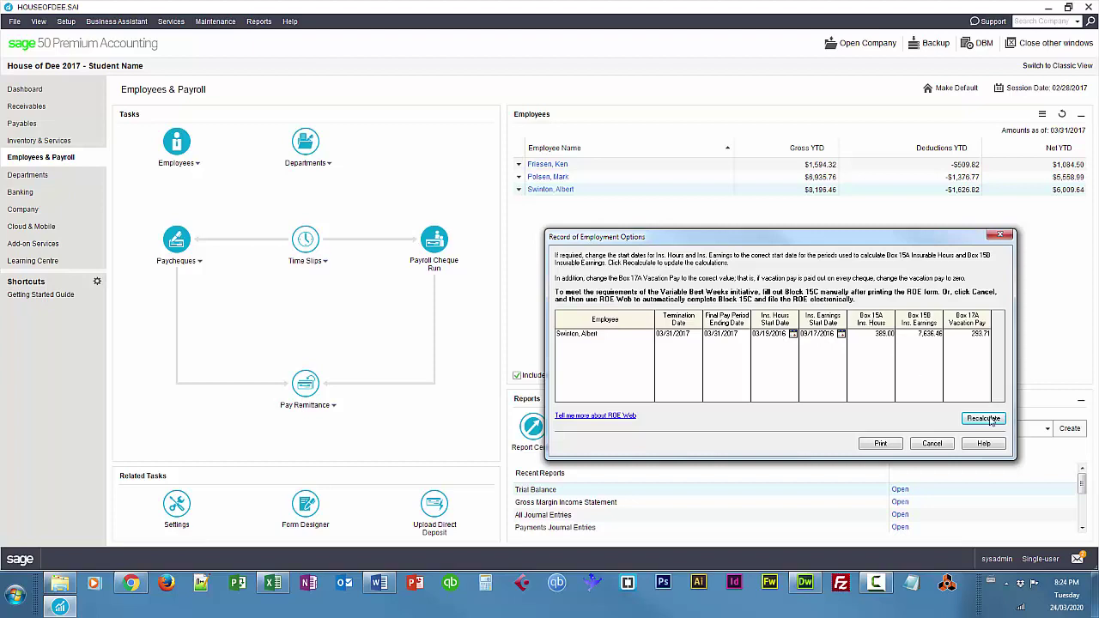
{"action": "left_click", "coordinate": [884, 445]}
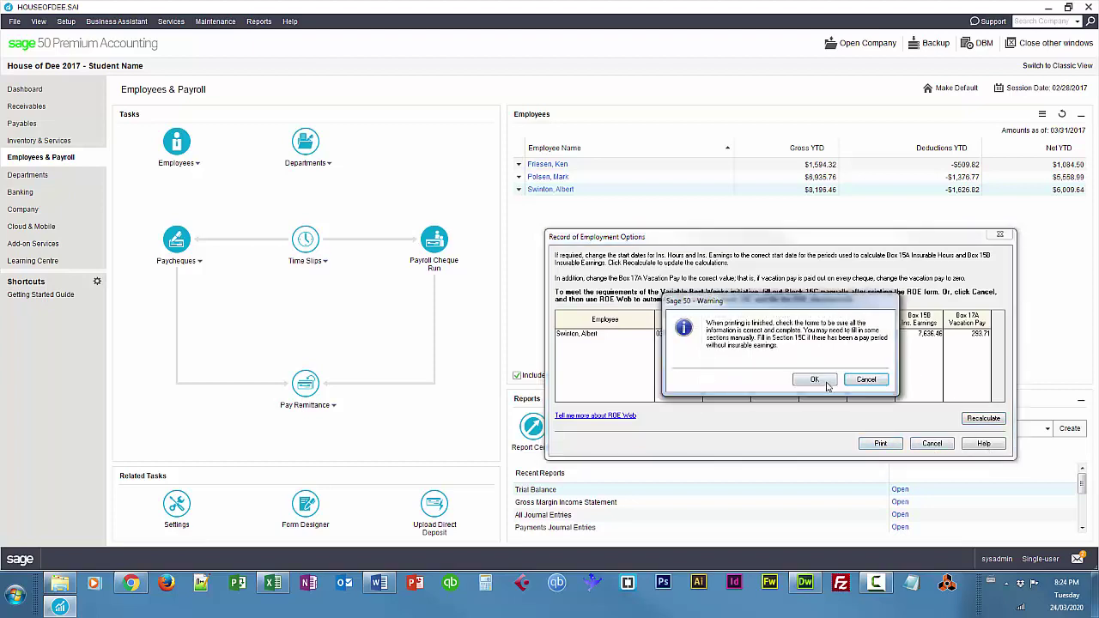
{"action": "left_click", "coordinate": [814, 379]}
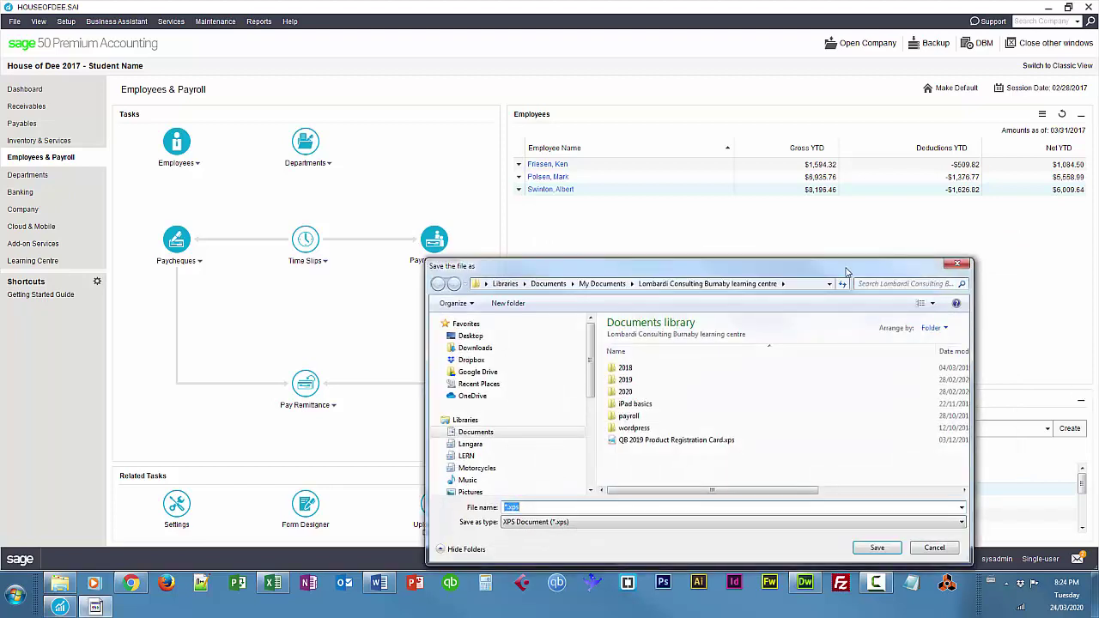
Save the Record of Employment printout as XPS document roe in the !delete folder on the Desktop
{"action": "left_click_drag", "start_coordinate": [847, 268], "coordinate": [860, 163]}
{"action": "left_click", "coordinate": [485, 234]}
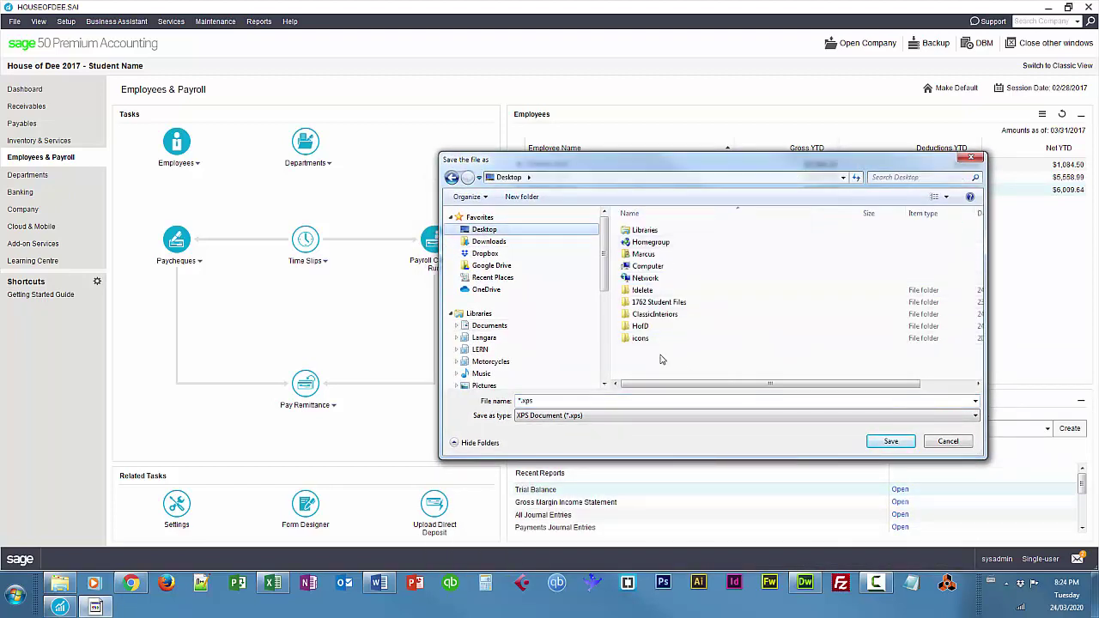
{"action": "double_click", "coordinate": [644, 290]}
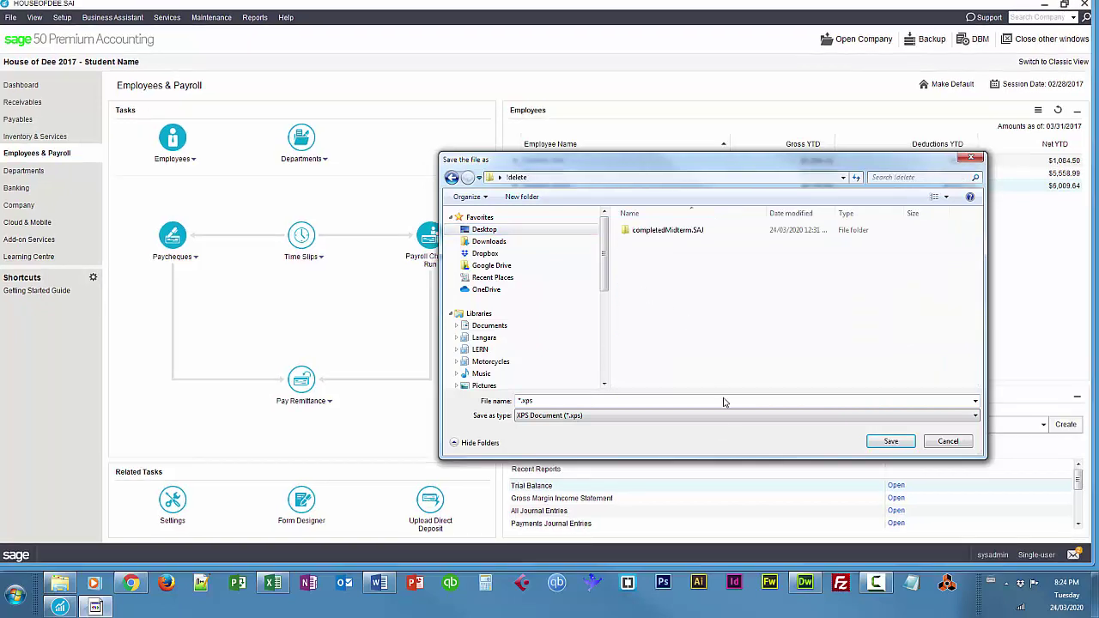
{"action": "left_click", "coordinate": [790, 401]}
{"action": "type", "text": "roe"}
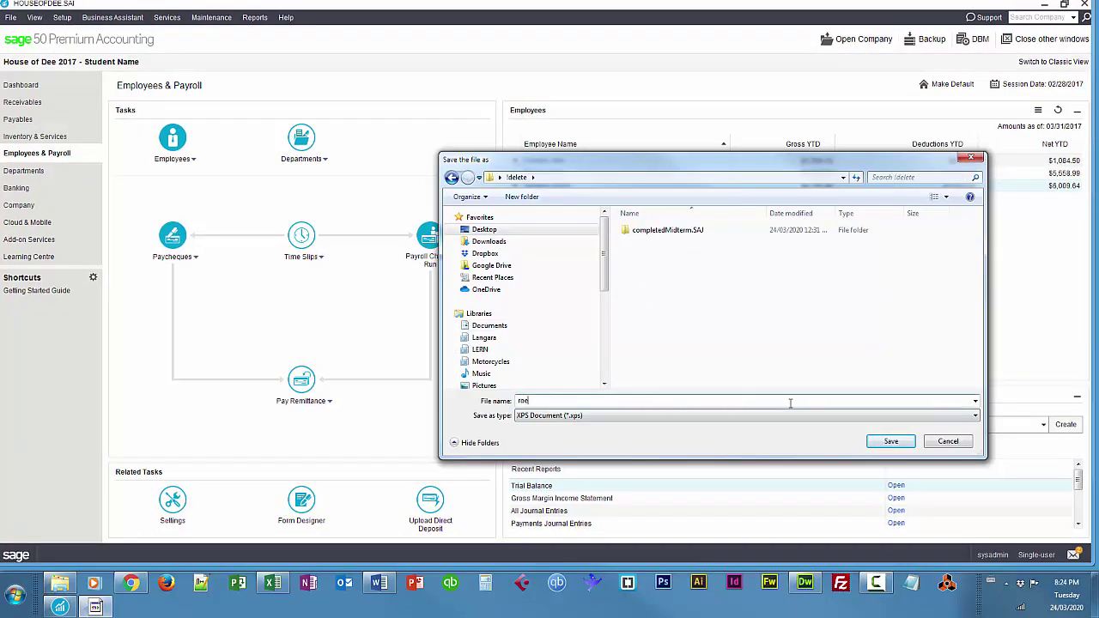
{"action": "left_click", "coordinate": [892, 440]}
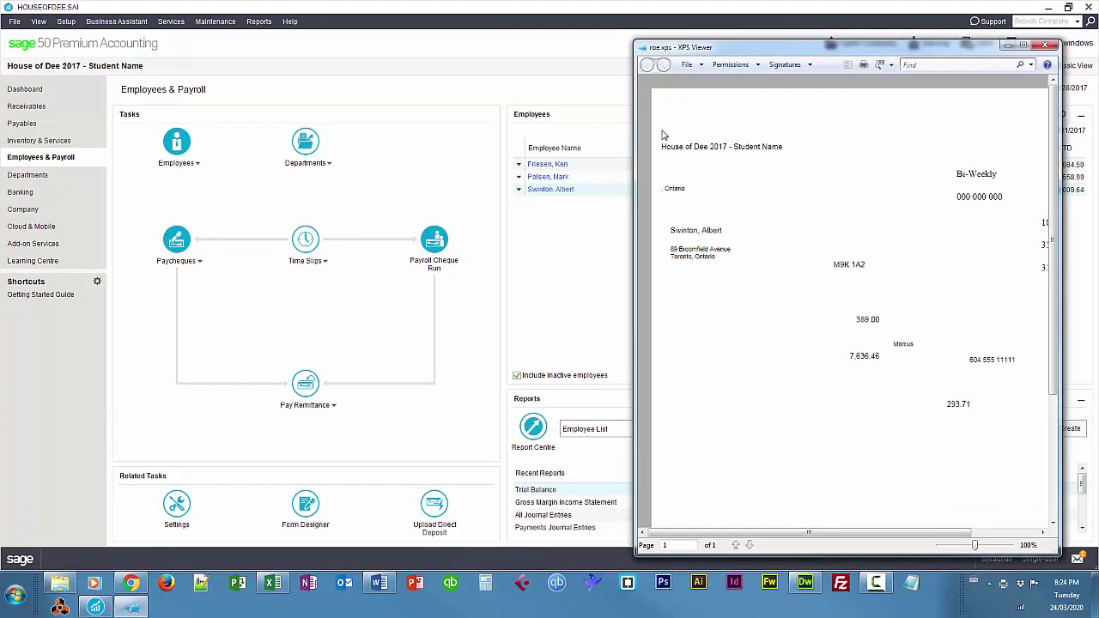
Enlarge the XPS viewer to examine the full width of the printed Record of Employment, and close it
{"action": "left_click_drag", "start_coordinate": [631, 140], "coordinate": [533, 140]}
{"action": "left_click_drag", "start_coordinate": [719, 41], "coordinate": [721, 27]}
{"action": "left_click_drag", "start_coordinate": [1051, 184], "coordinate": [1069, 169]}
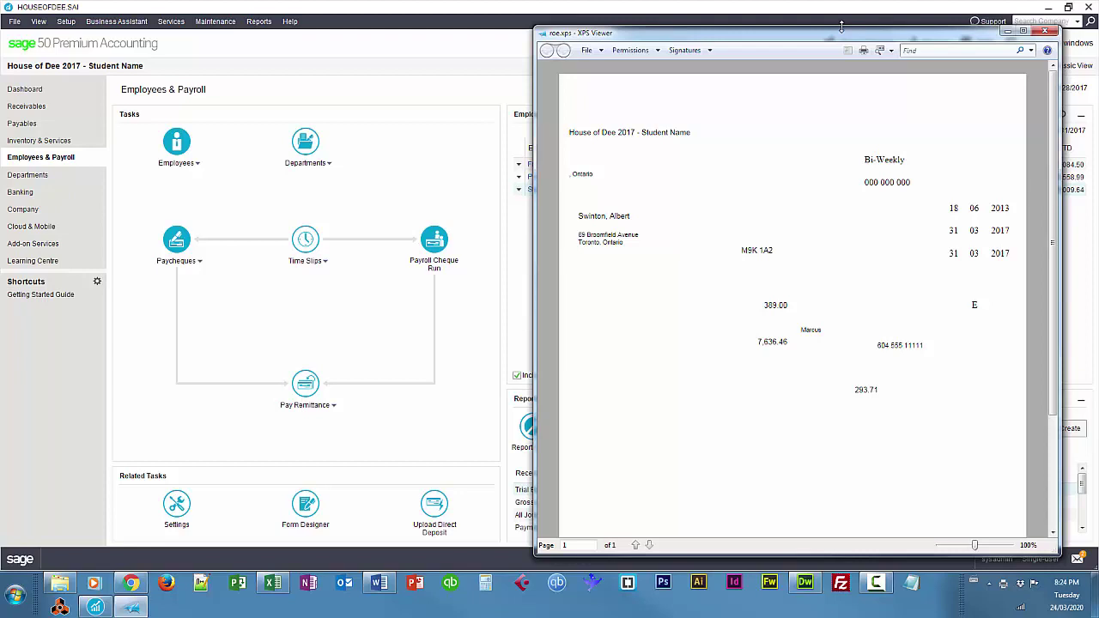
{"action": "left_click", "coordinate": [1048, 33]}
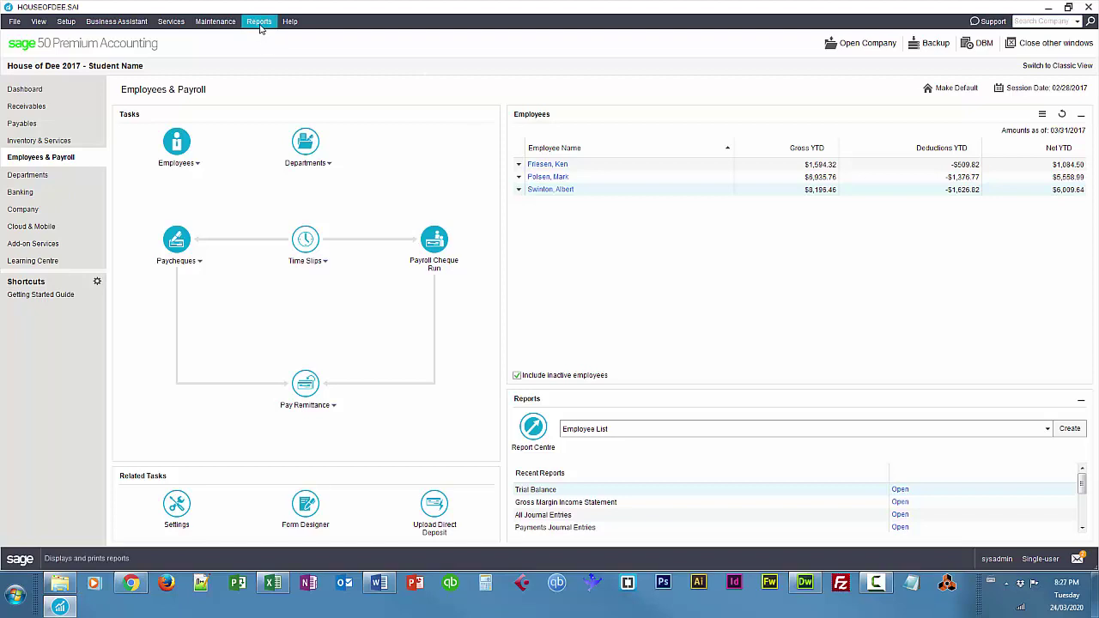
Set up the T4 slips and summary printout for all employees including inactive ones, check the summary contact information, and accept the options
{"action": "left_click", "coordinate": [260, 22]}
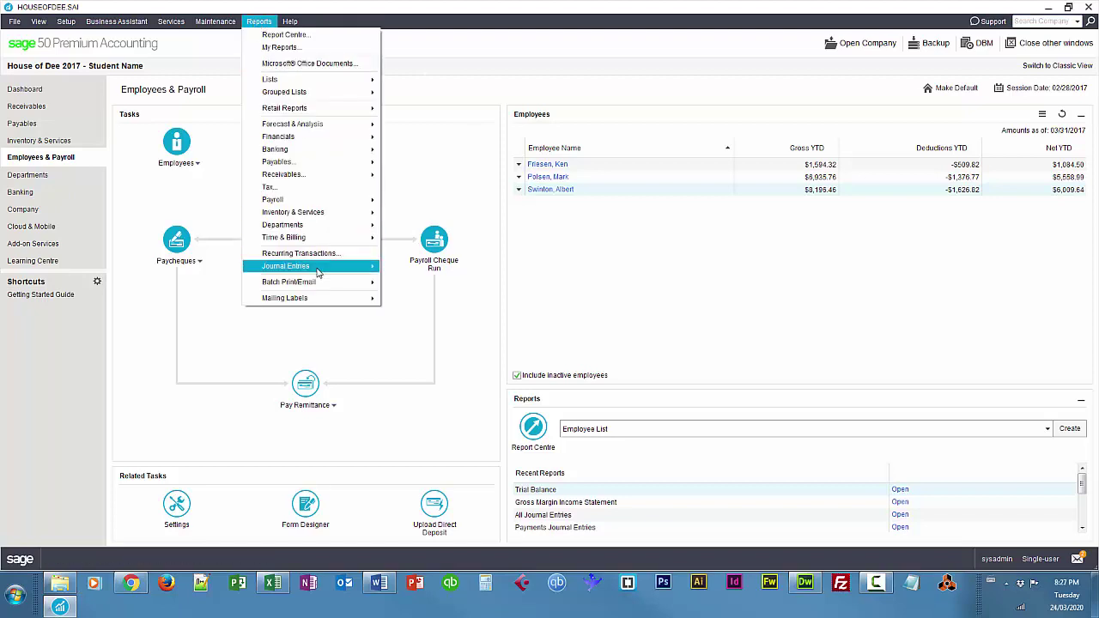
{"action": "mouse_move", "coordinate": [302, 203]}
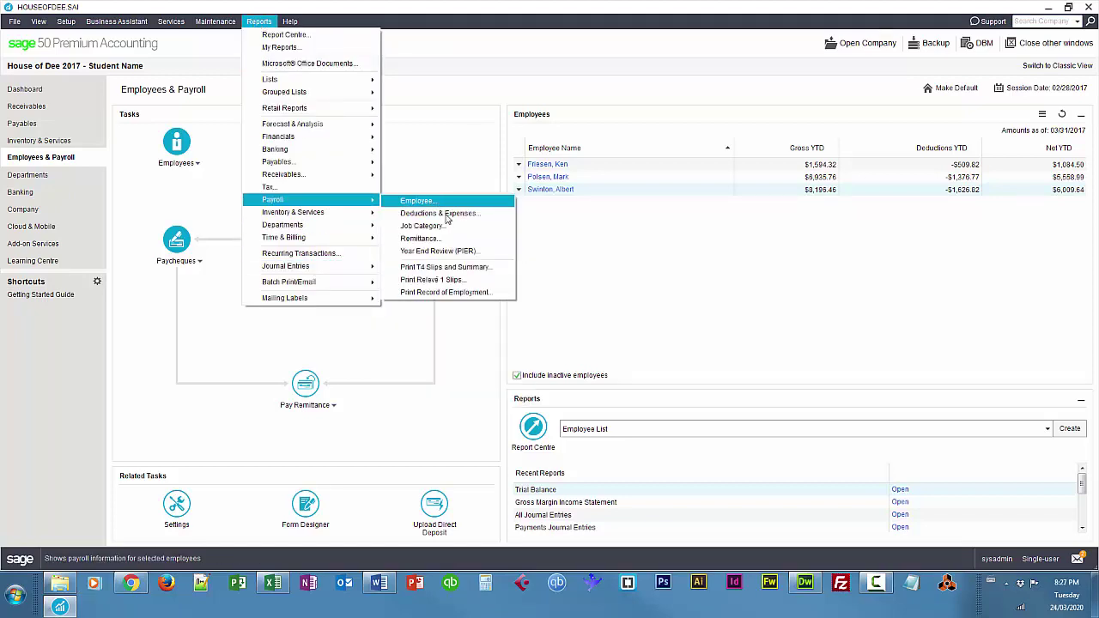
{"action": "left_click", "coordinate": [483, 267]}
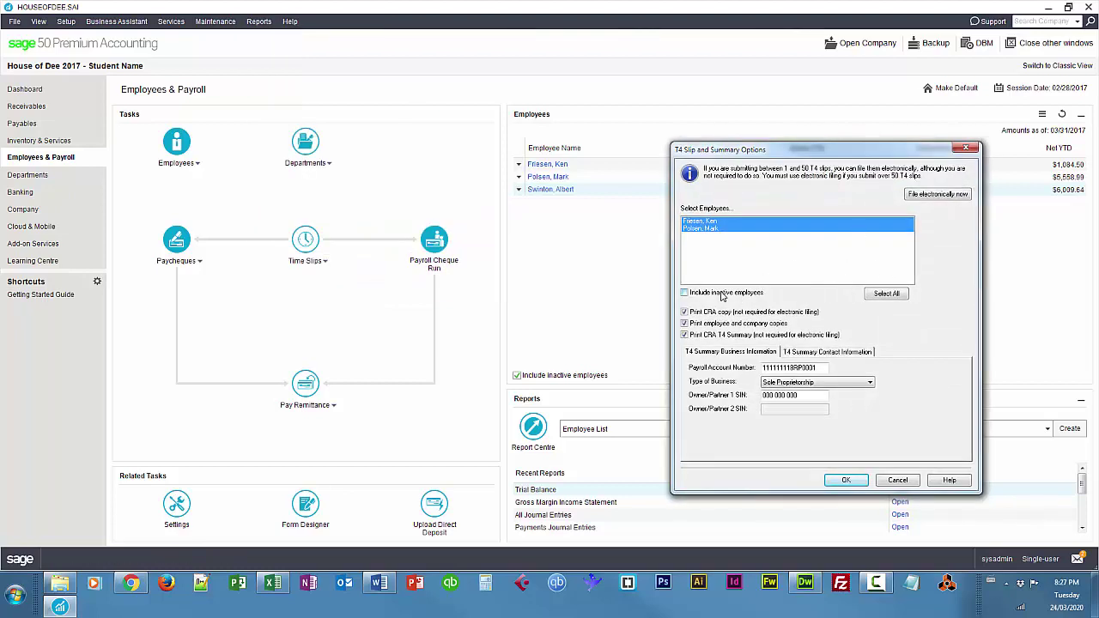
{"action": "left_click", "coordinate": [722, 293]}
{"action": "left_click", "coordinate": [886, 294]}
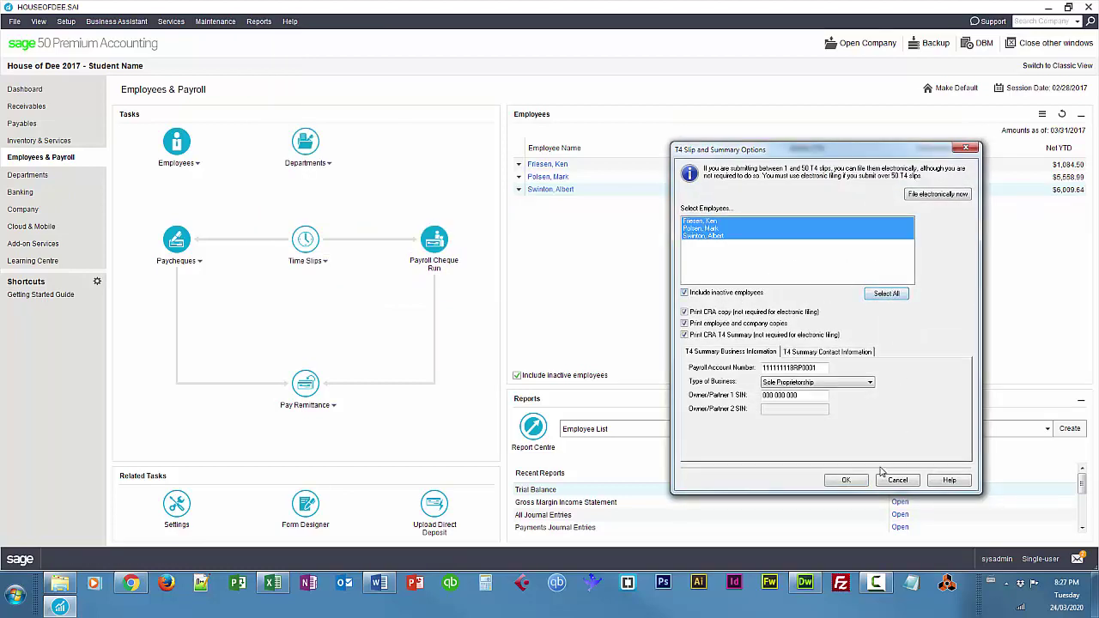
{"action": "left_click", "coordinate": [805, 352]}
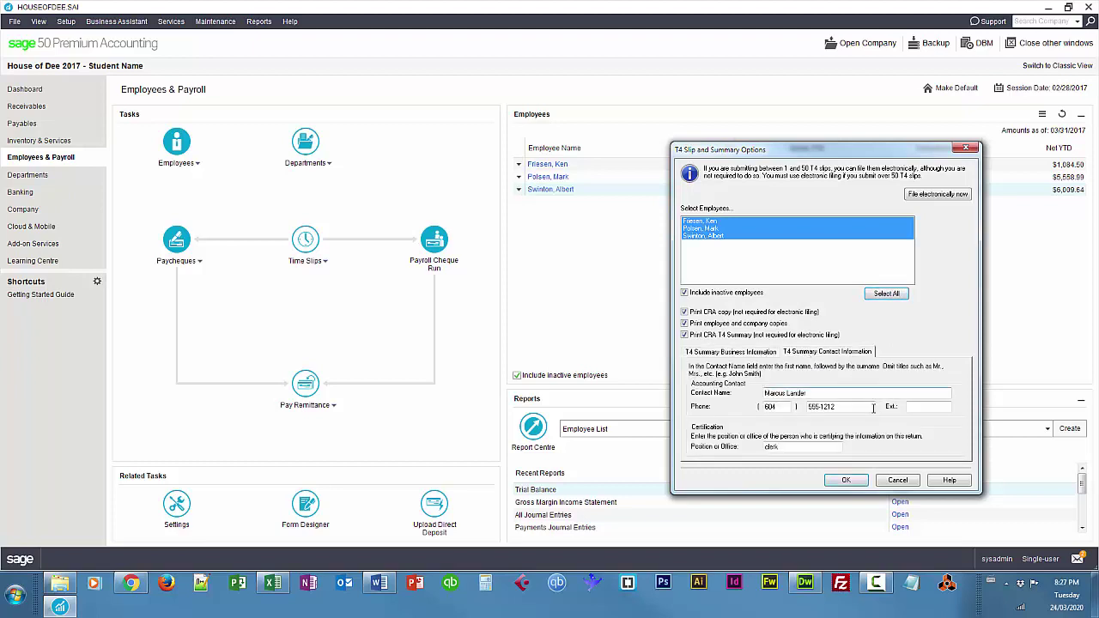
{"action": "left_click", "coordinate": [844, 480]}
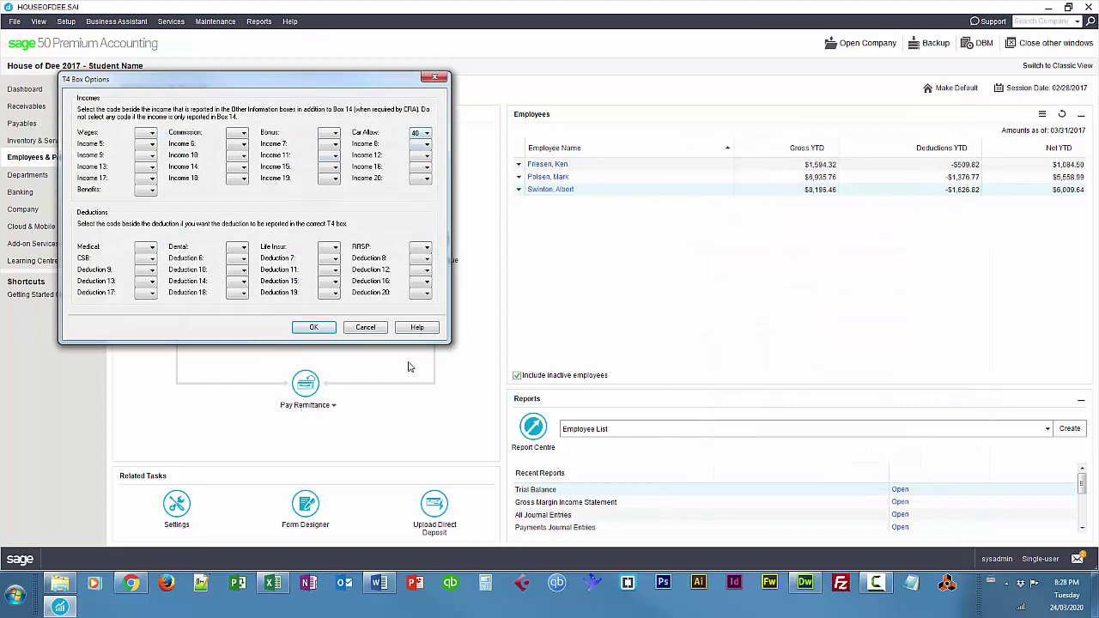
Accept the T4 box options, print the T4 slips despite the validation errors, and save them over the existing 1.xps
{"action": "left_click", "coordinate": [314, 327]}
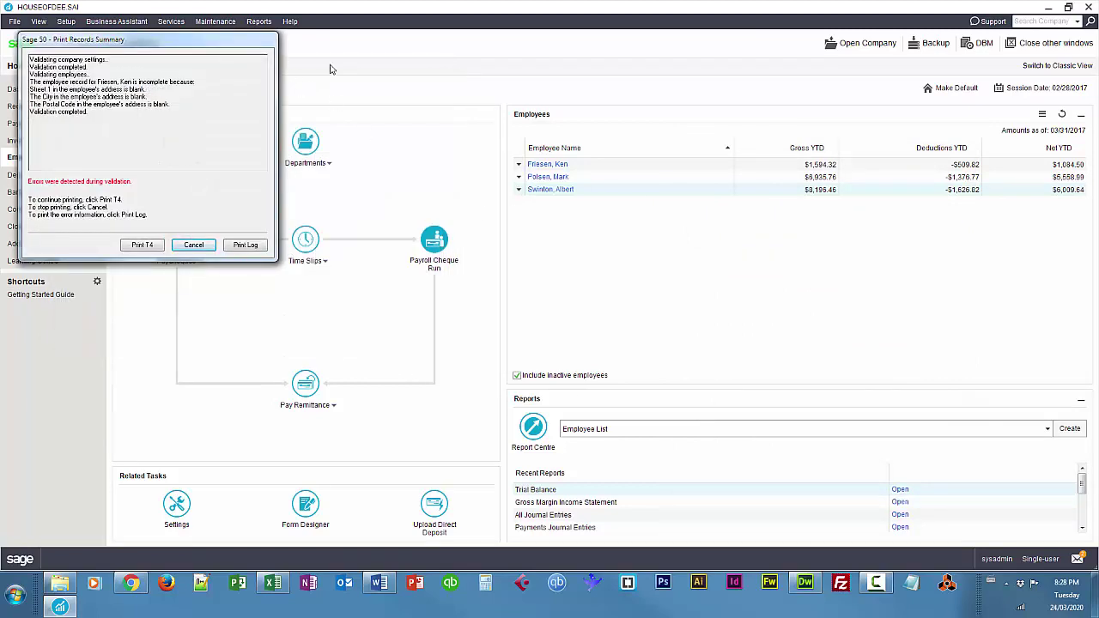
{"action": "left_click_drag", "start_coordinate": [259, 42], "coordinate": [728, 142]}
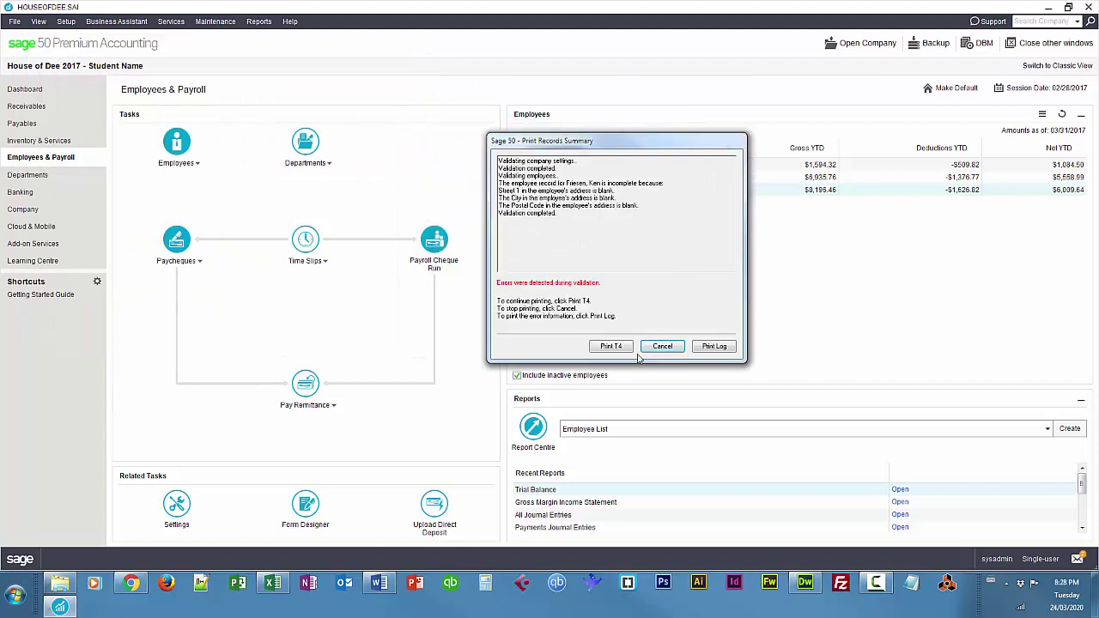
{"action": "left_click", "coordinate": [611, 346]}
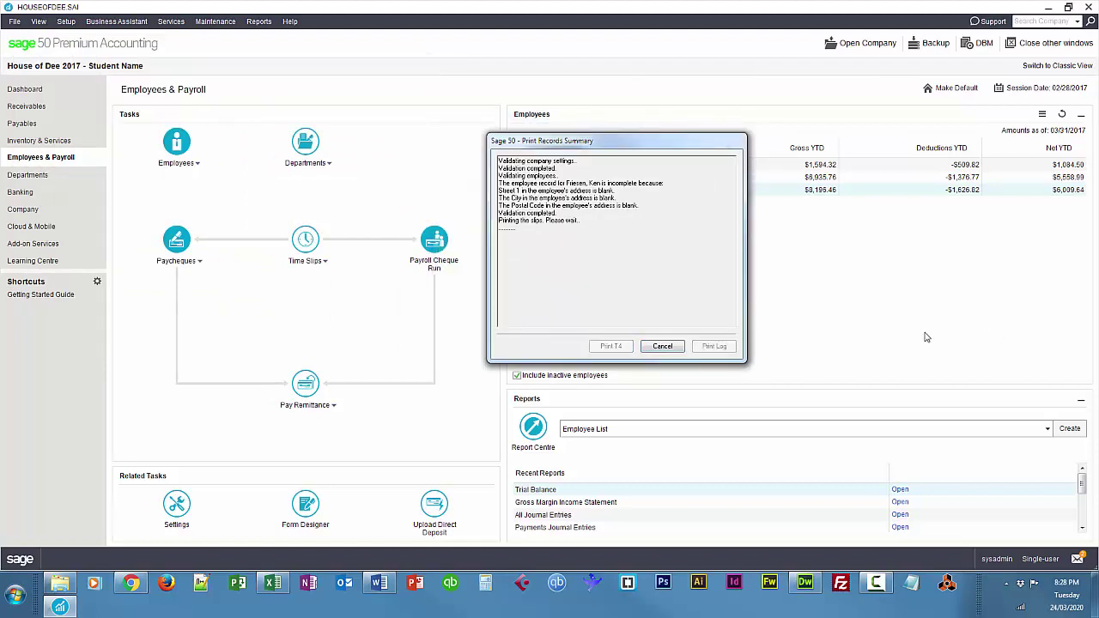
{"action": "double_click", "coordinate": [645, 245]}
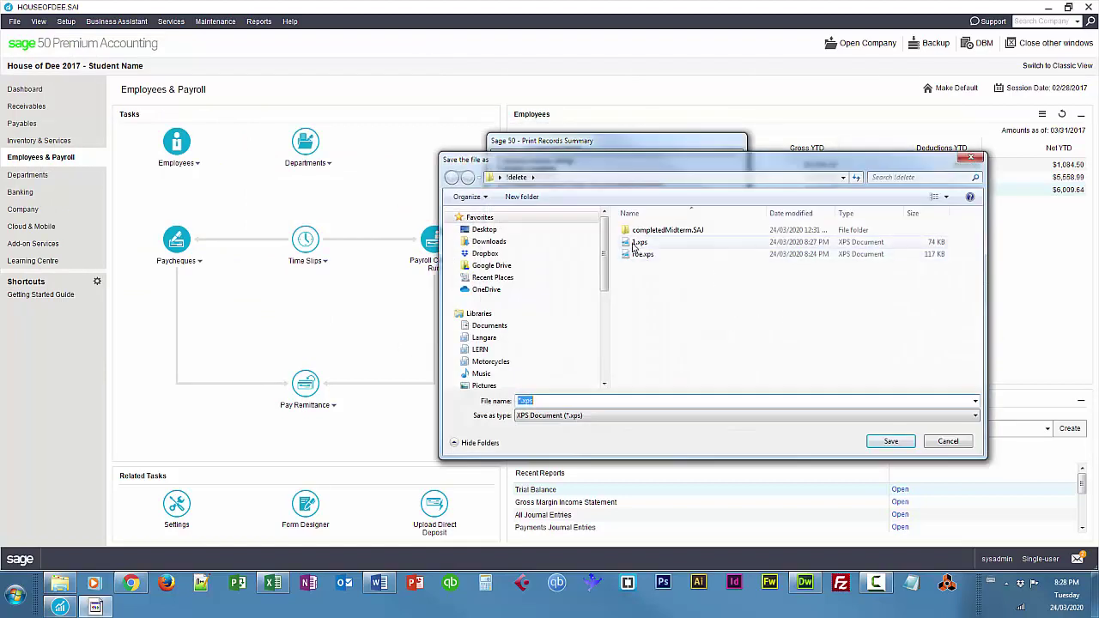
{"action": "left_click", "coordinate": [584, 291]}
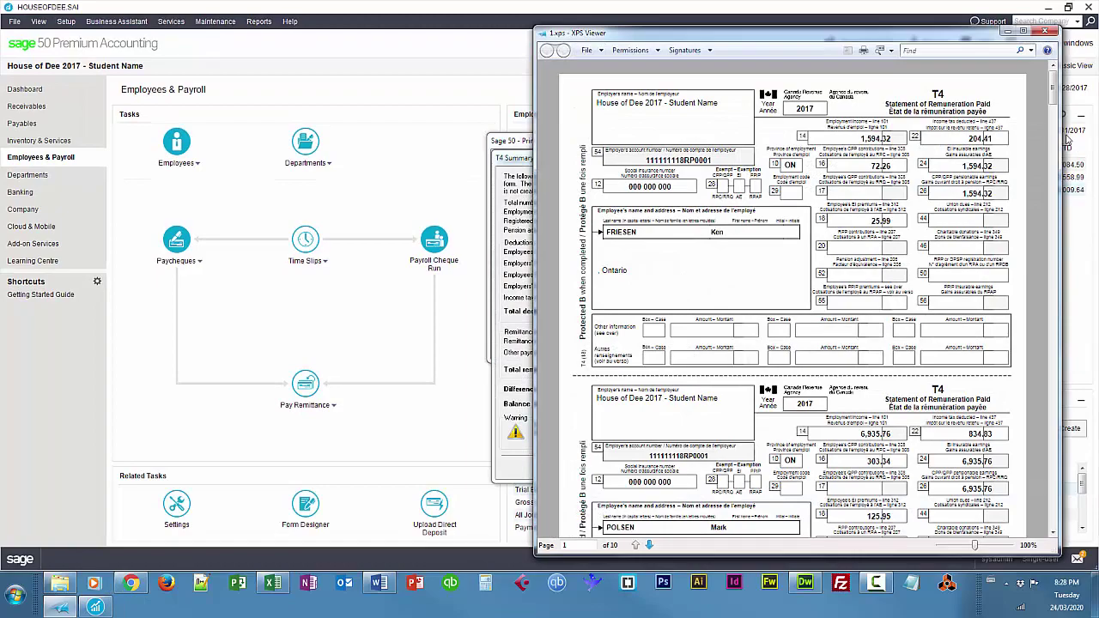
Look through the pages of the printed T4 slips and close the XPS viewer
{"action": "left_click_drag", "start_coordinate": [1055, 94], "coordinate": [1045, 485]}
{"action": "left_click_drag", "start_coordinate": [1048, 513], "coordinate": [1041, 440]}
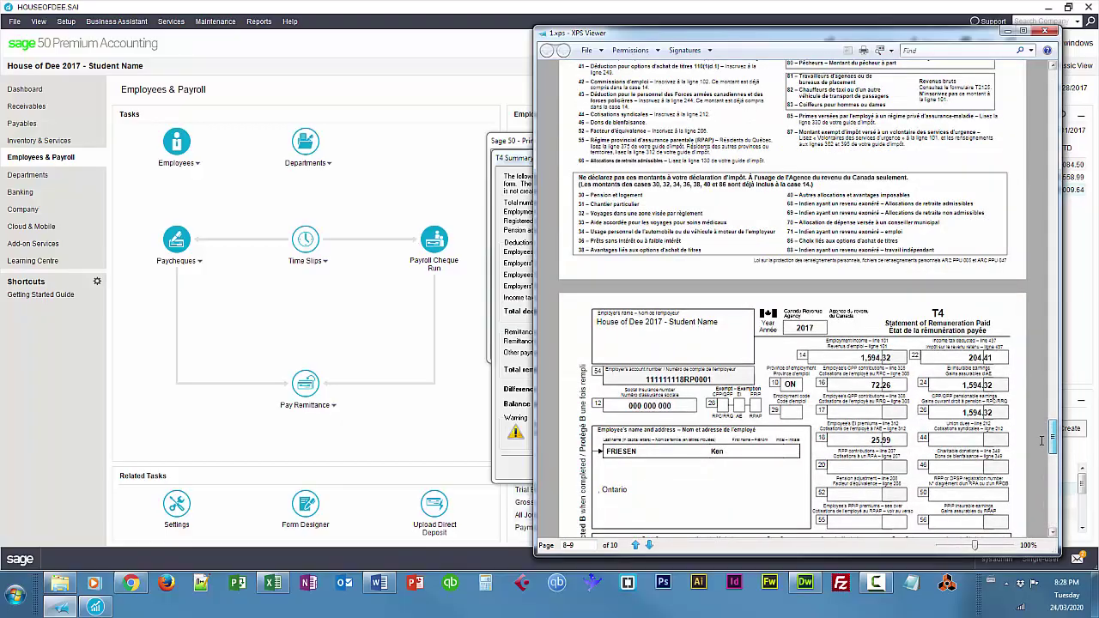
{"action": "left_click", "coordinate": [1045, 32]}
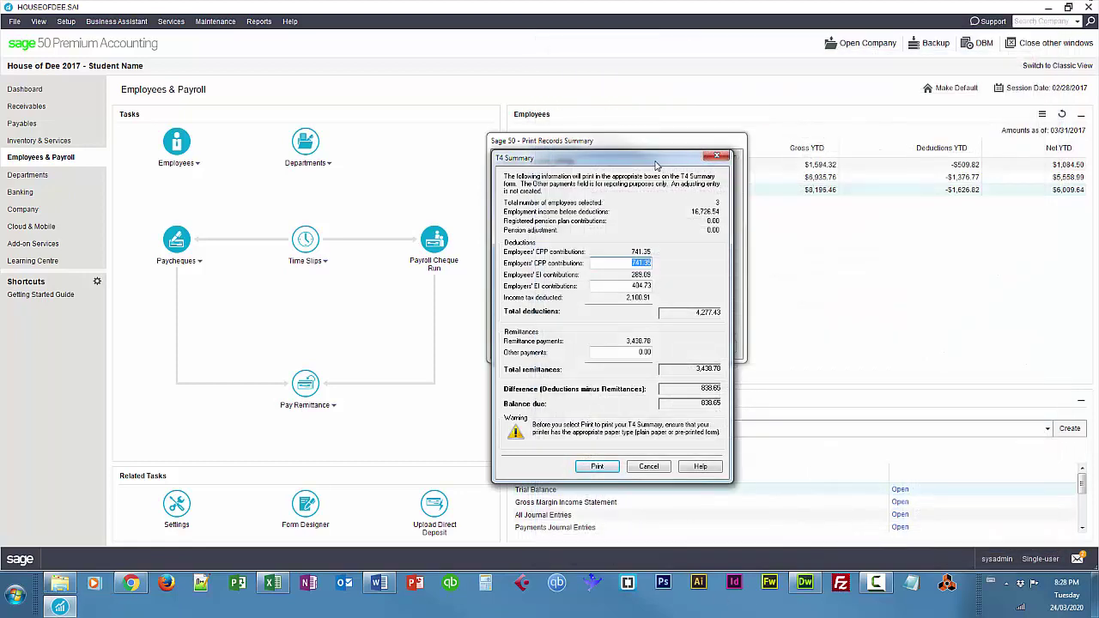
Print the T4 Summary to an XPS document named summary, and close the viewer and the Print Records Summary
{"action": "left_click_drag", "start_coordinate": [657, 163], "coordinate": [659, 132]}
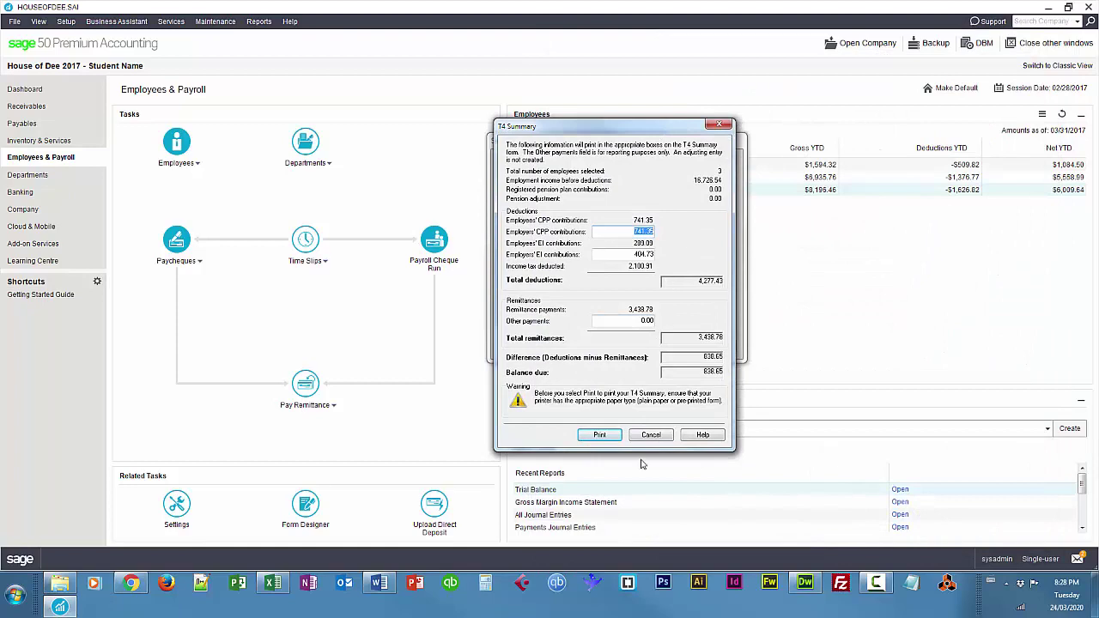
{"action": "left_click", "coordinate": [599, 435]}
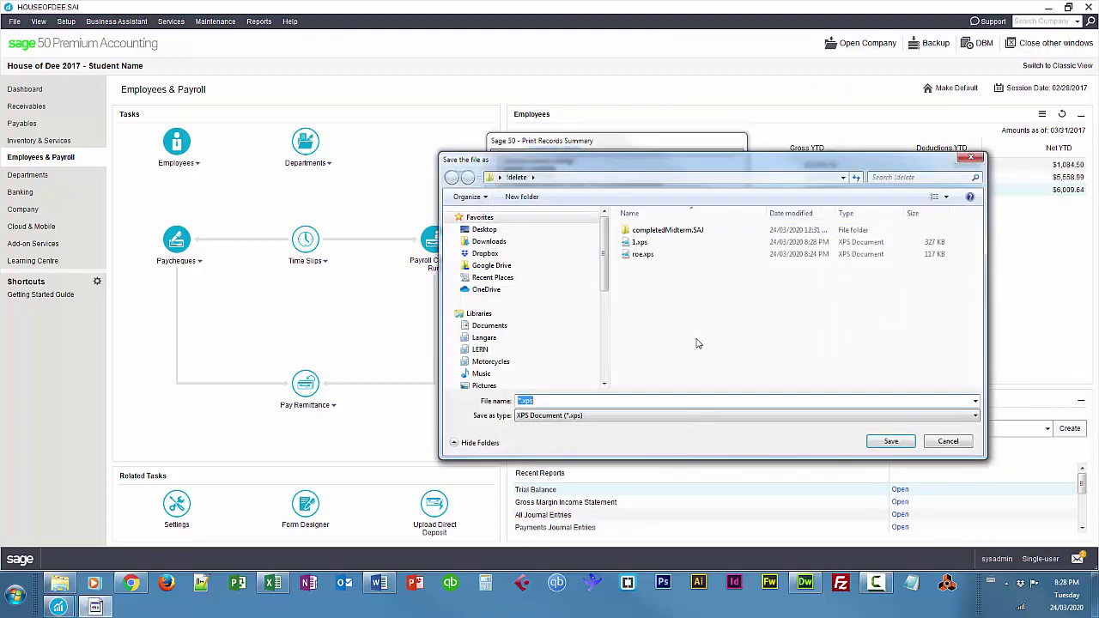
{"action": "type", "text": "summary"}
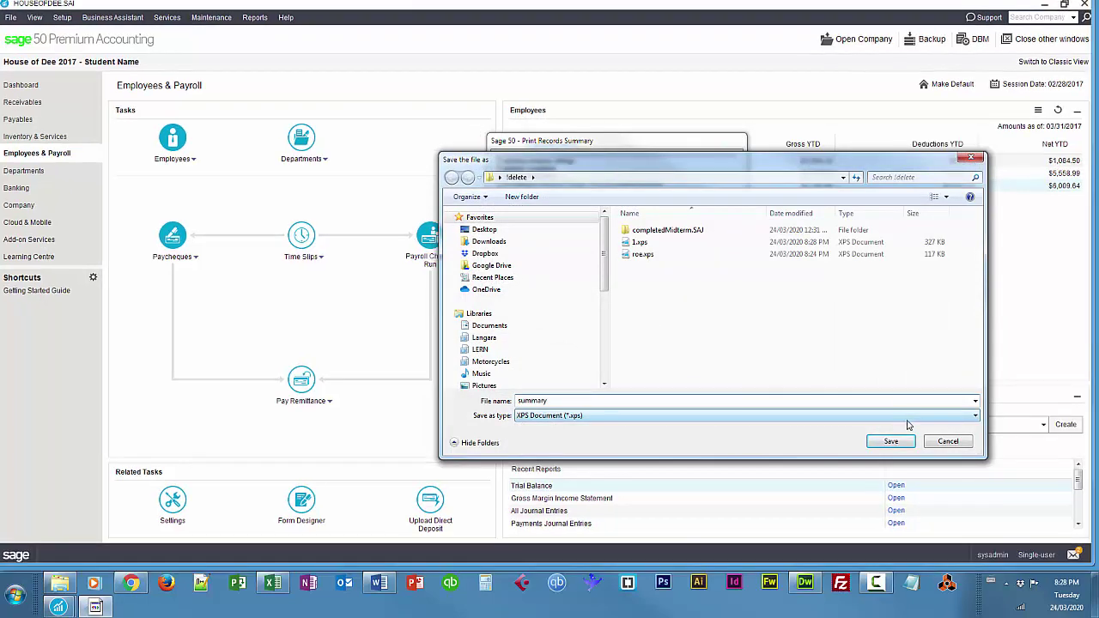
{"action": "left_click", "coordinate": [904, 442]}
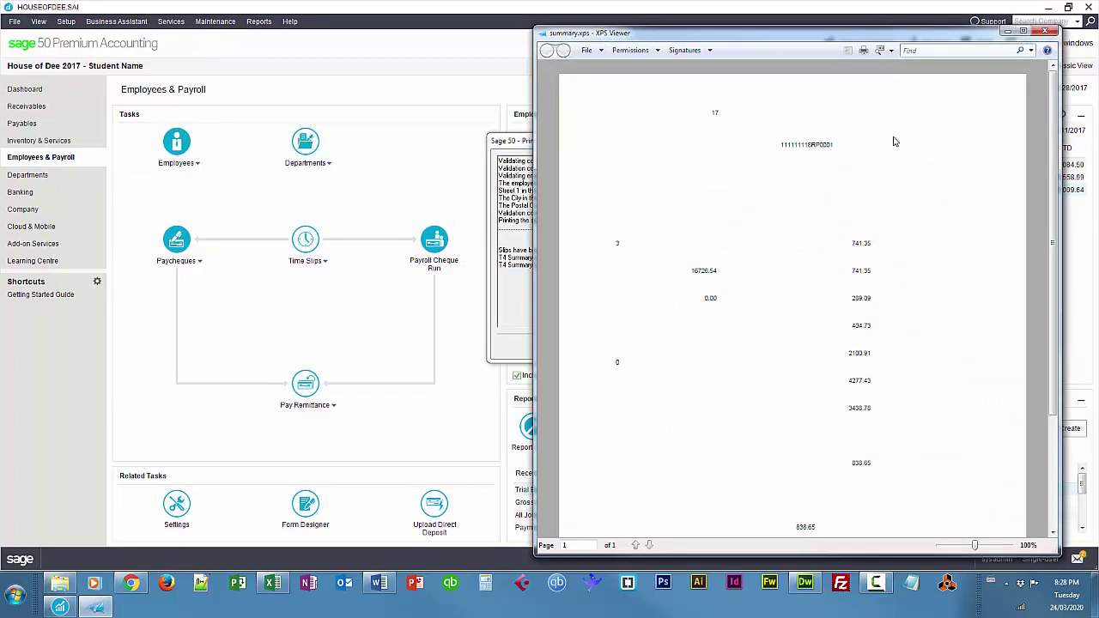
{"action": "left_click", "coordinate": [1044, 30]}
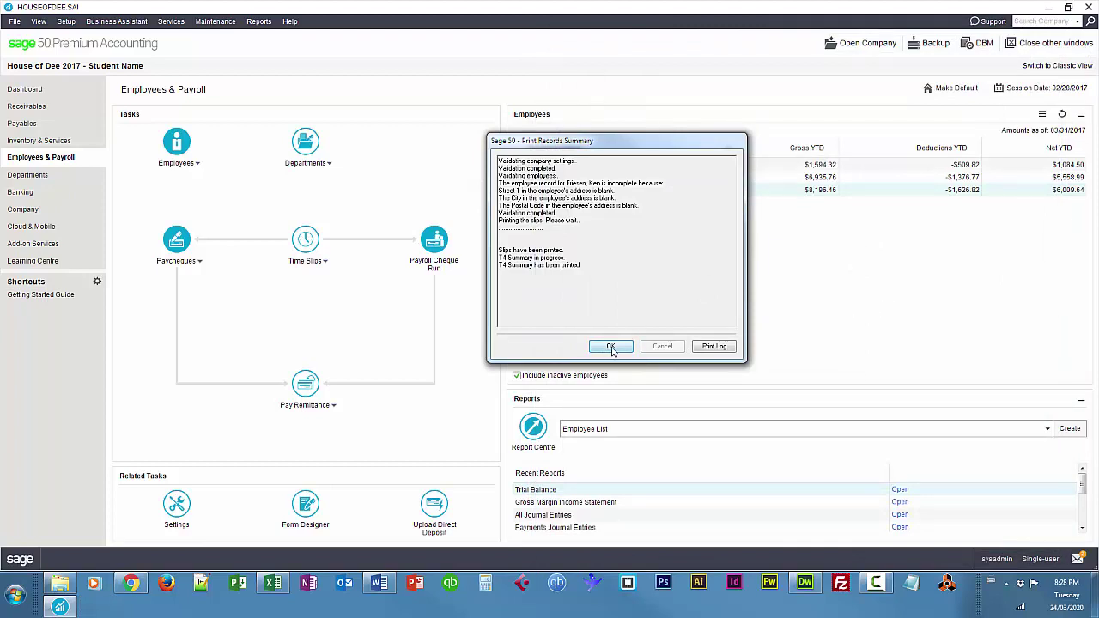
{"action": "left_click", "coordinate": [611, 346]}
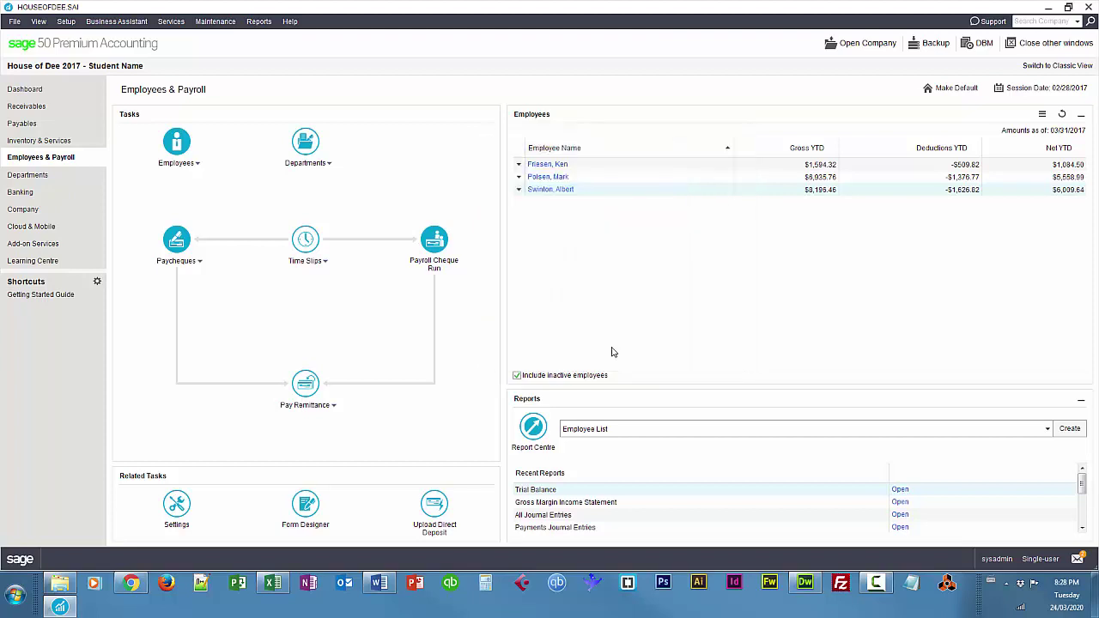